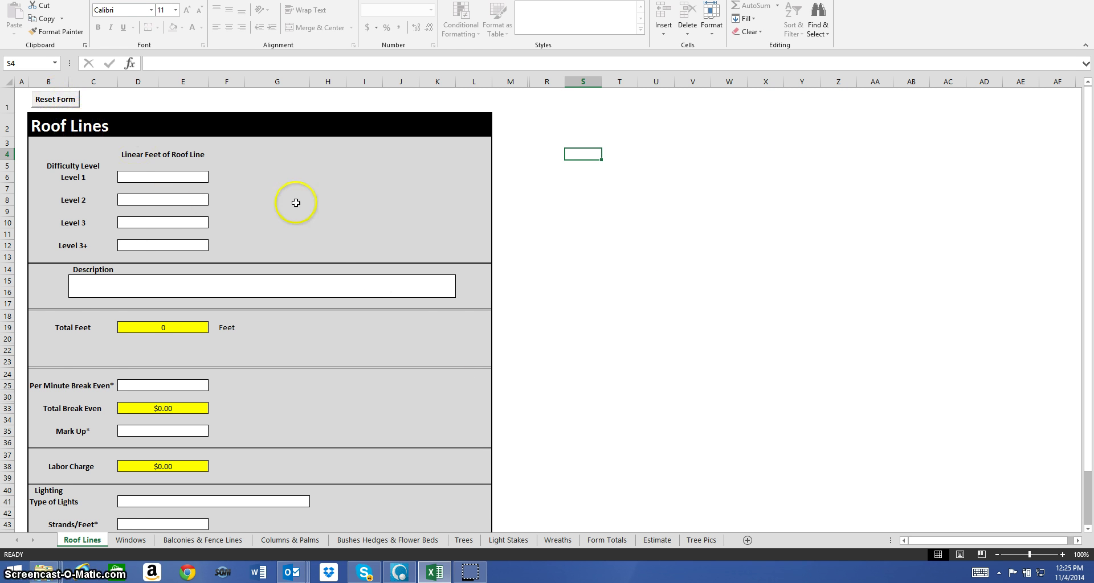
Step: Examine the Roof Lines form and look through the Windows, fence, hedge, column, light stake and wreath estimate sheets
{"action": "scroll", "coordinate": [232, 160], "scroll_direction": "down", "scroll_amount": 2}
{"action": "scroll", "coordinate": [383, 400], "scroll_direction": "down", "scroll_amount": 3}
{"action": "scroll", "coordinate": [426, 431], "scroll_direction": "up", "scroll_amount": 3}
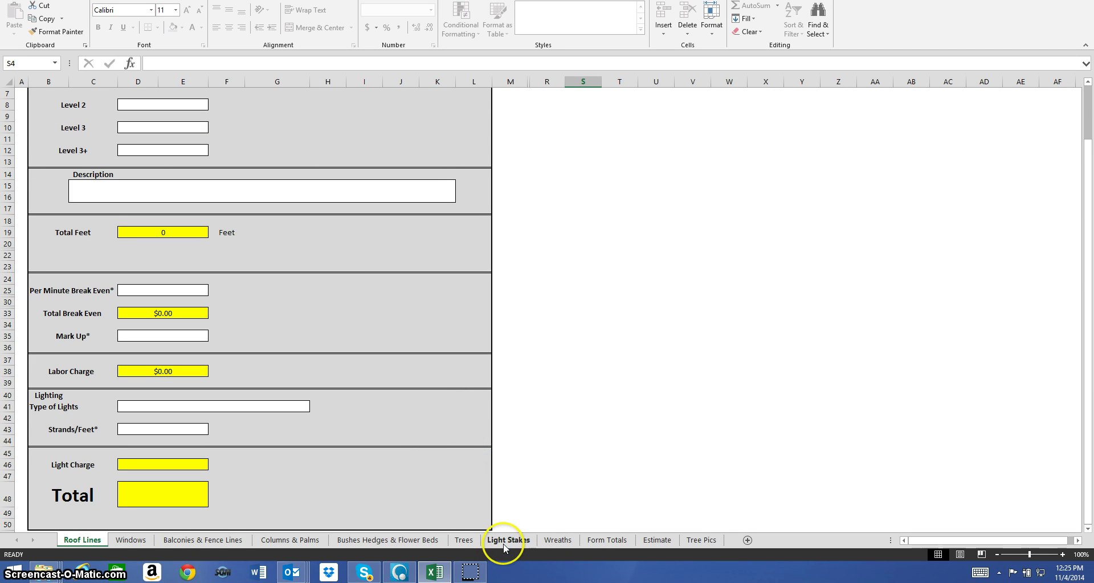
{"action": "left_click", "coordinate": [130, 540]}
{"action": "left_click", "coordinate": [196, 545]}
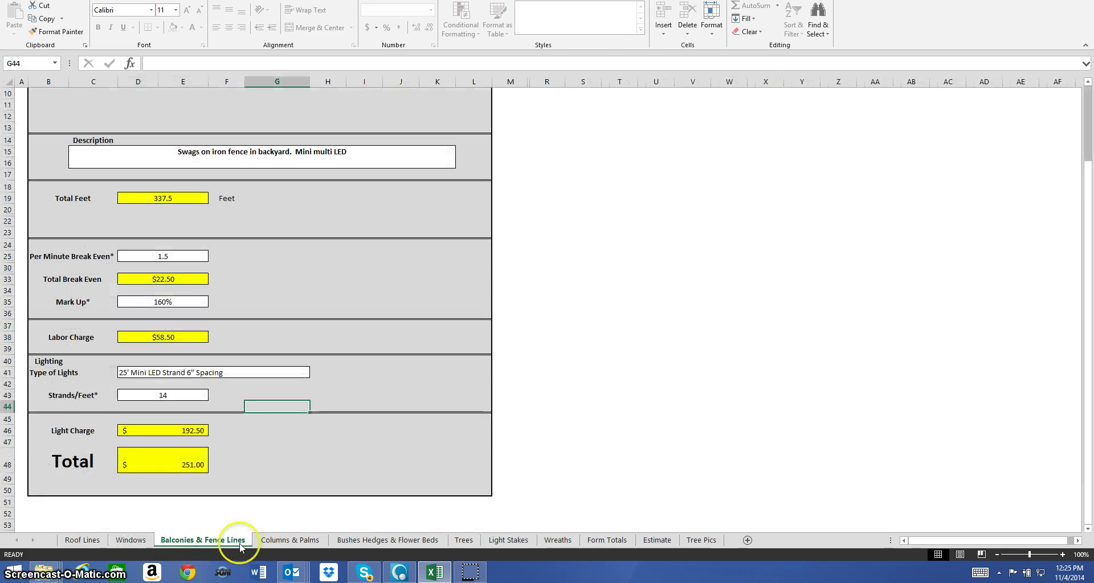
{"action": "left_click", "coordinate": [510, 543]}
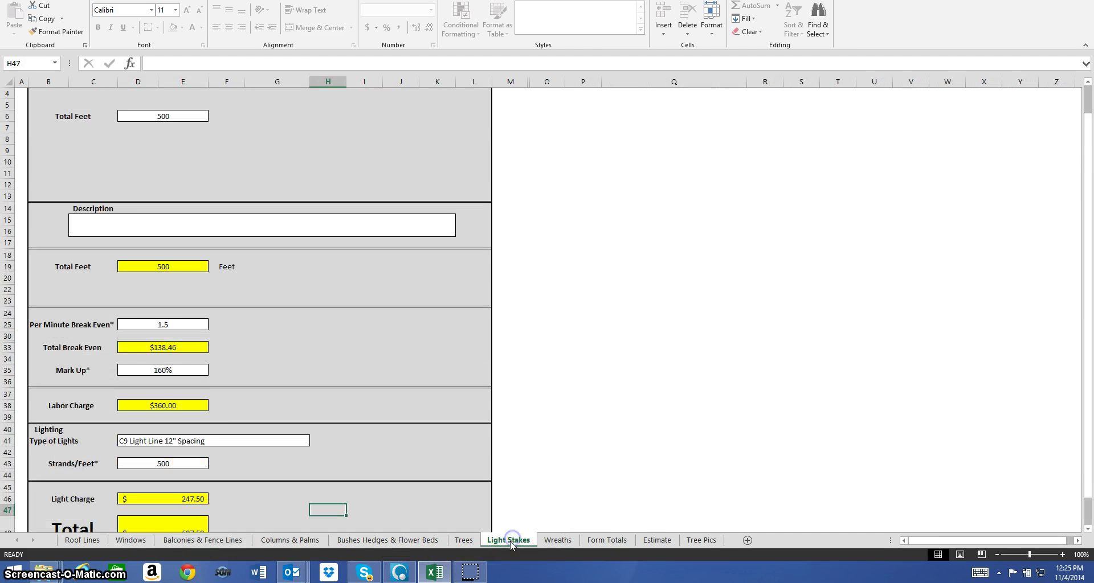
{"action": "left_click", "coordinate": [556, 541]}
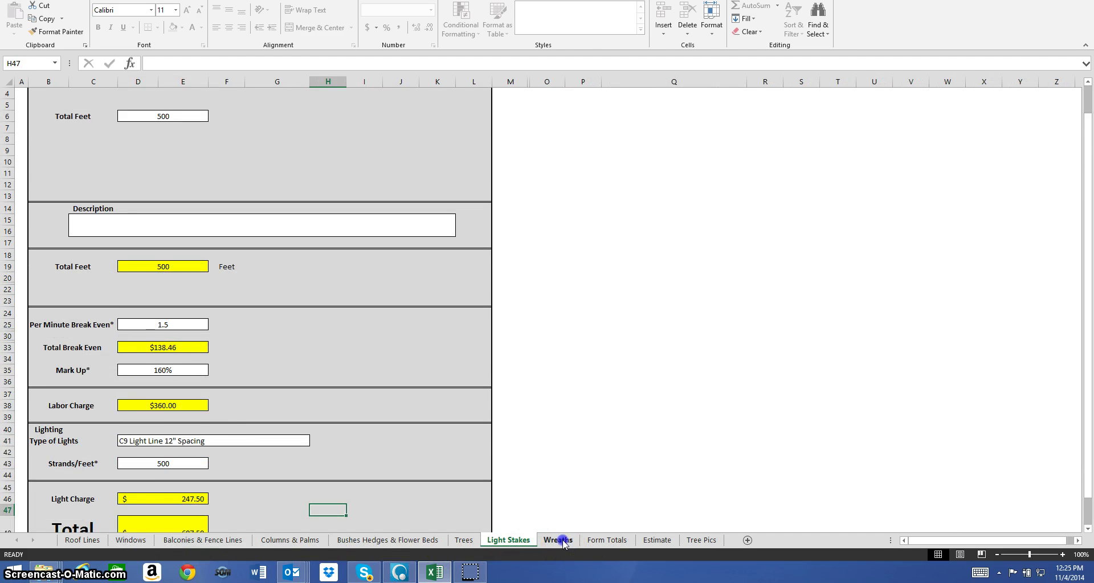
{"action": "left_click", "coordinate": [222, 542]}
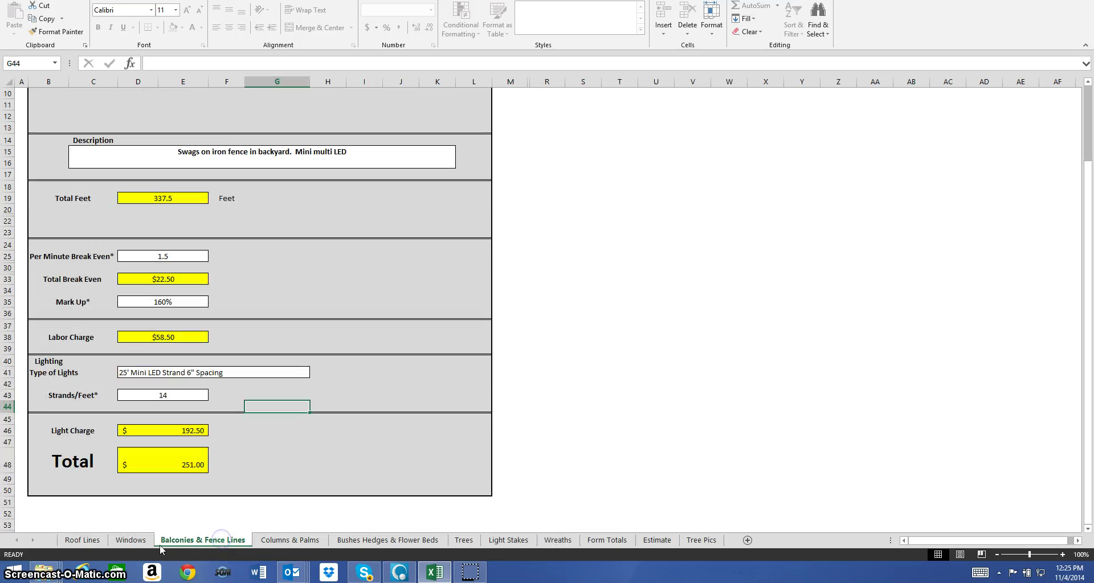
{"action": "left_click", "coordinate": [130, 540]}
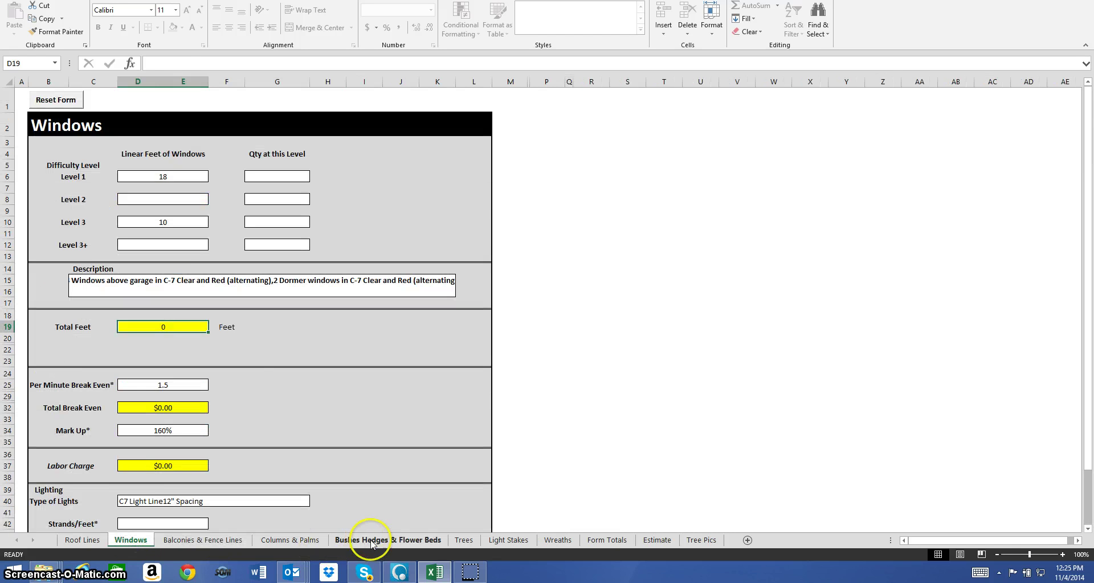
{"action": "left_click", "coordinate": [367, 541]}
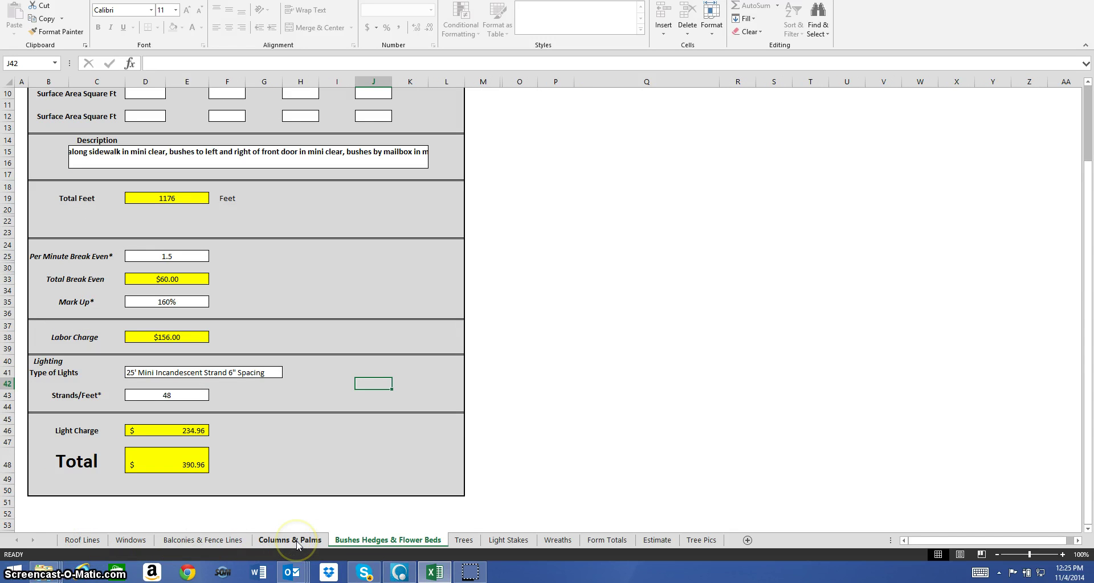
{"action": "left_click", "coordinate": [82, 540]}
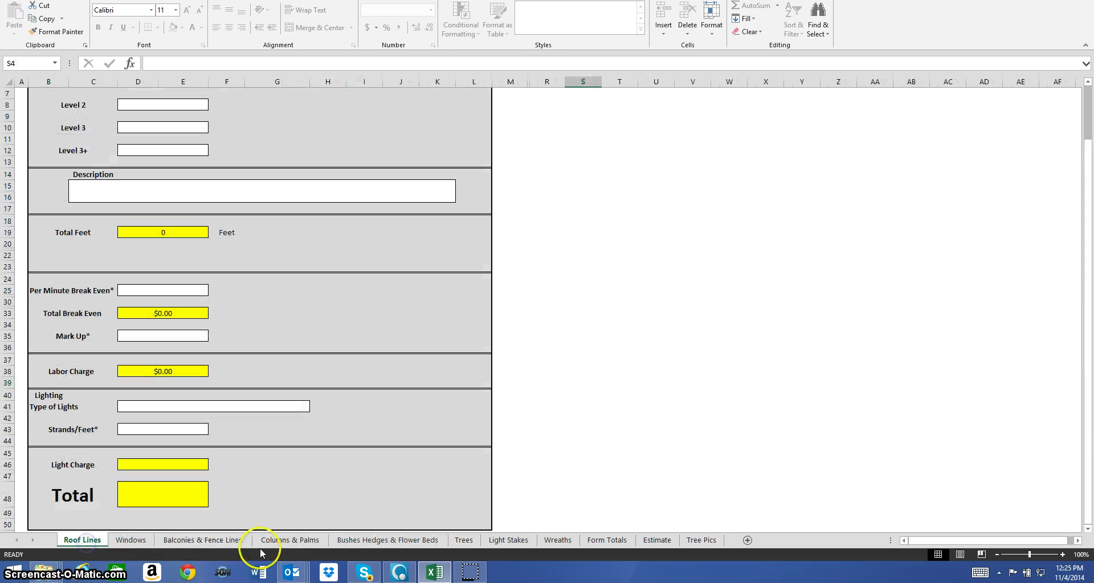
{"action": "left_click", "coordinate": [279, 547]}
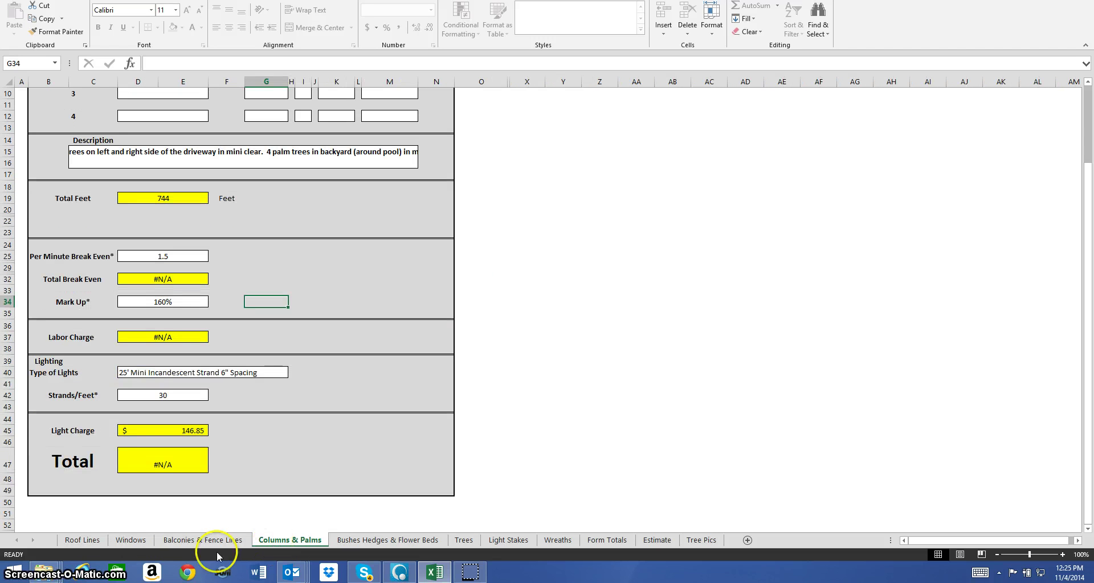
Step: On the Roof Lines sheet, enter the linear feet: 150 for Level 1, 50 for Level 2 and 25 for Level 3+
{"action": "left_click", "coordinate": [96, 545]}
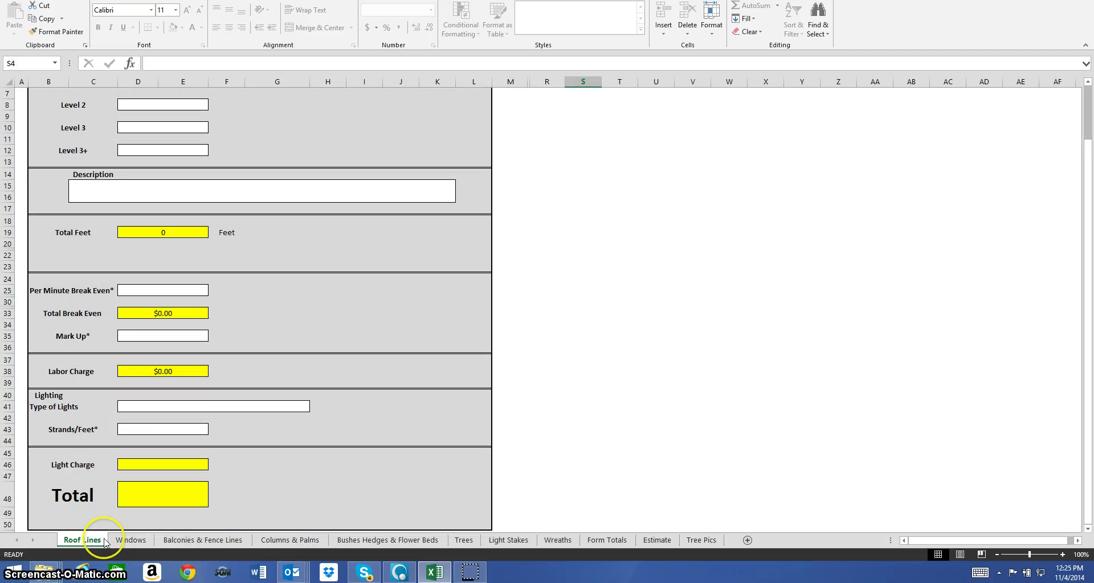
{"action": "scroll", "coordinate": [504, 459], "scroll_direction": "up", "scroll_amount": 2}
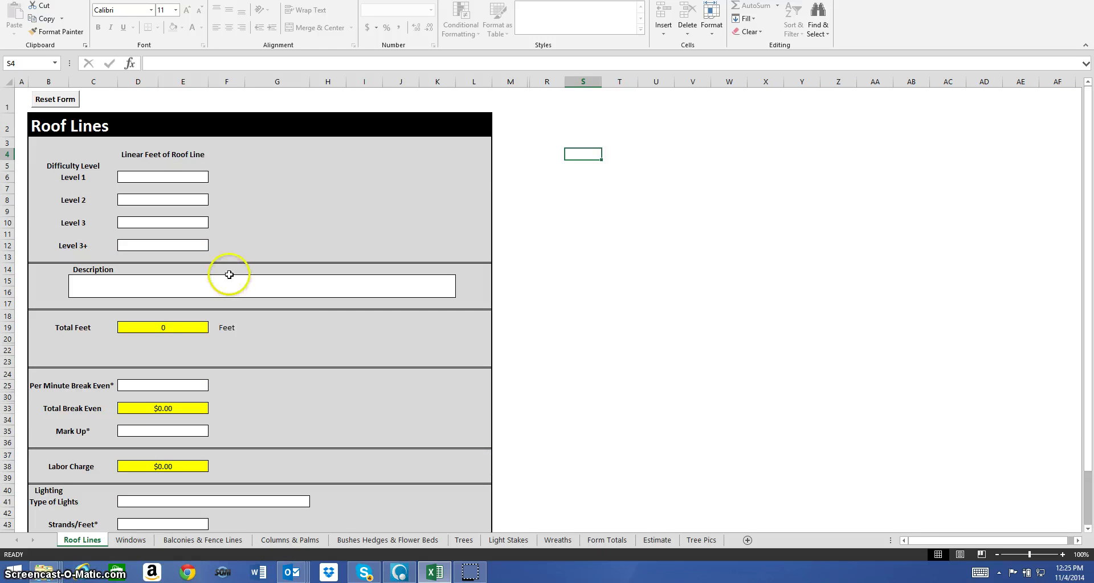
{"action": "left_click", "coordinate": [174, 176]}
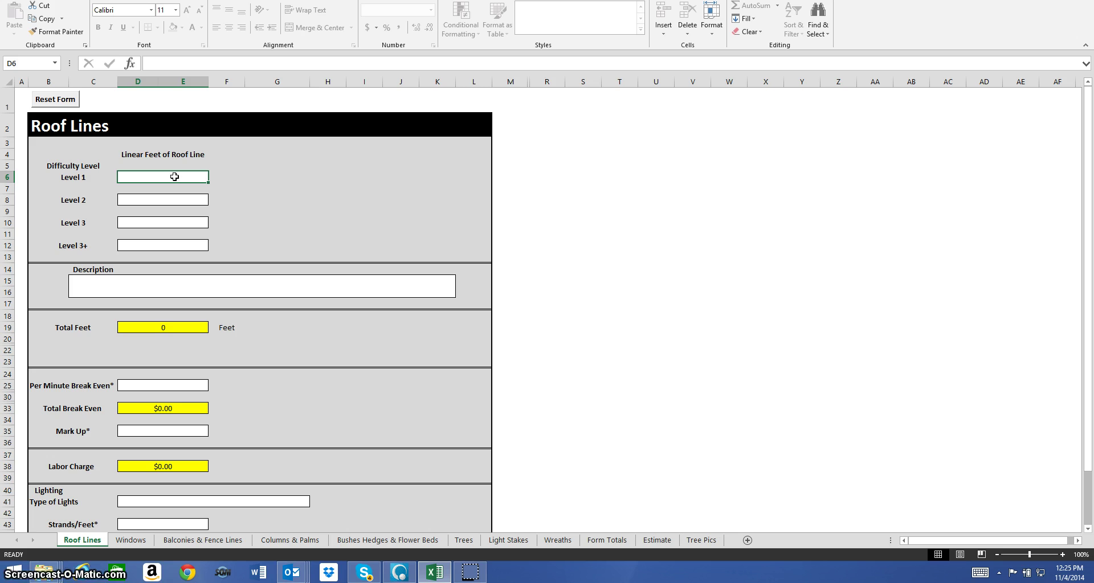
{"action": "type", "text": "150"}
{"action": "left_click", "coordinate": [167, 199]}
{"action": "type", "text": "50"}
{"action": "left_click", "coordinate": [182, 243]}
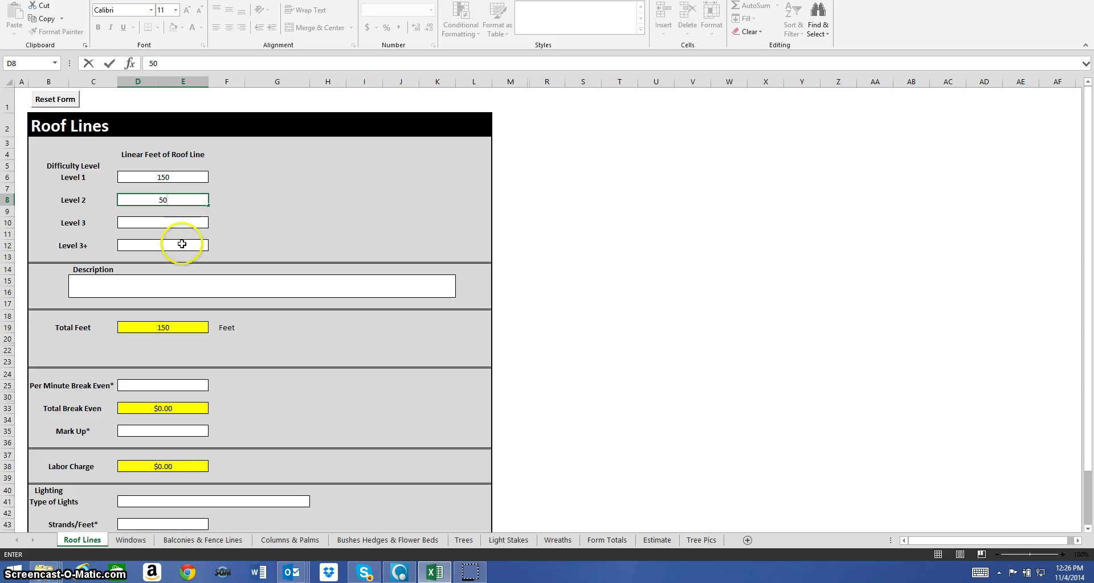
{"action": "type", "text": "25"}
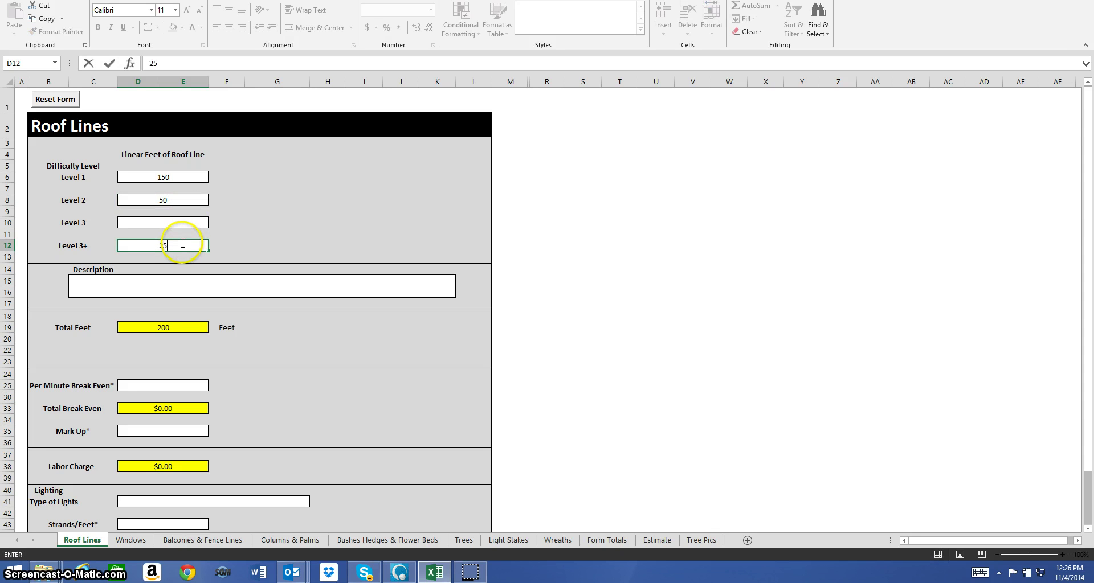
{"action": "left_click", "coordinate": [356, 212]}
Step: Fill in the Roof Lines description with the placeholder text "hfihefgqueigfheofhqewhdrfuiqwgrug"
{"action": "left_click", "coordinate": [303, 279]}
{"action": "type", "text": "hfihefgqueigfheofhqewhdrfuiqwgrug"}
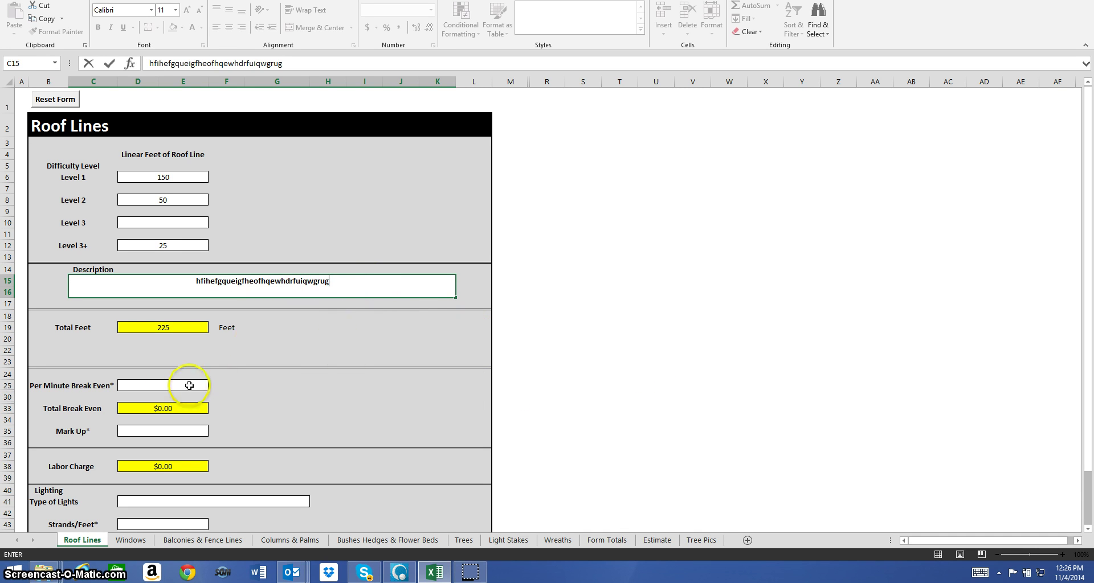
{"action": "left_click", "coordinate": [172, 328]}
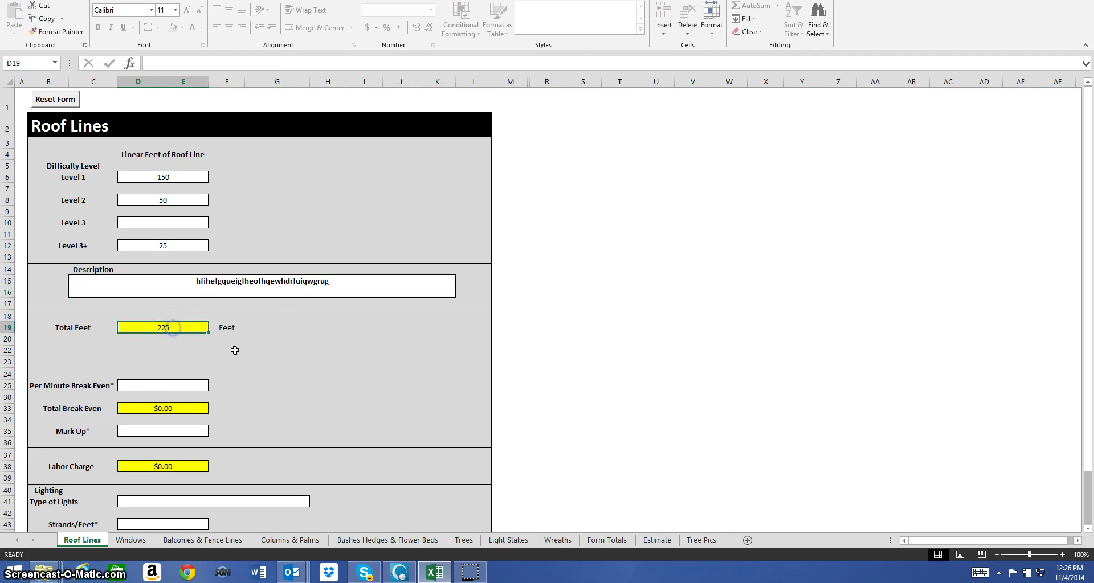
Step: Set the roof line Per Minute Break Even to 1.50 and the Mark Up to 160%
{"action": "left_click", "coordinate": [179, 383]}
{"action": "type", "text": "1.50"}
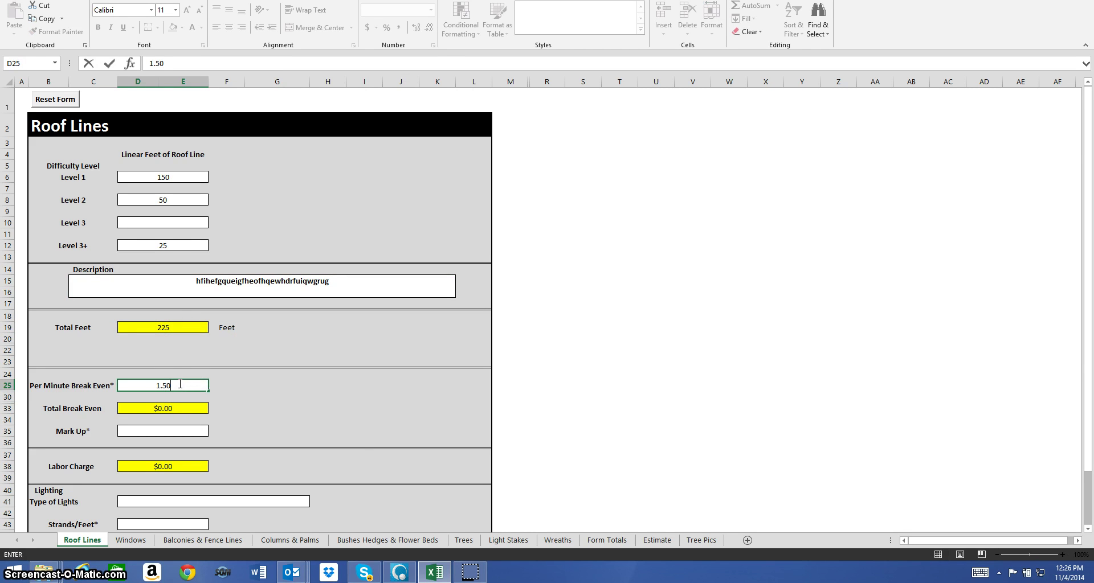
{"action": "left_click", "coordinate": [363, 422]}
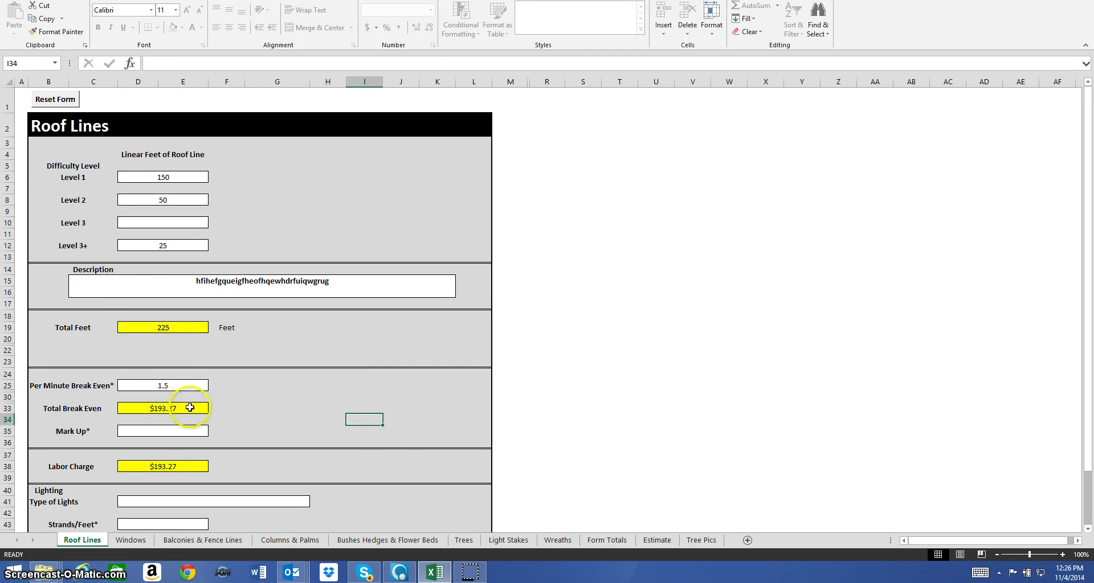
{"action": "left_click", "coordinate": [172, 431]}
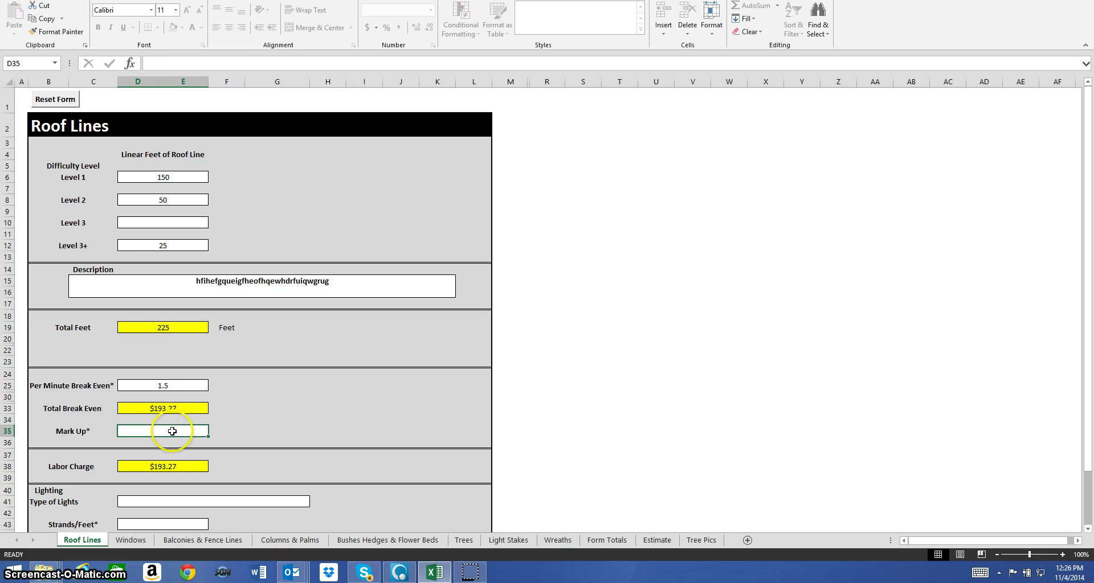
{"action": "type", "text": "160"}
{"action": "left_click", "coordinate": [364, 420]}
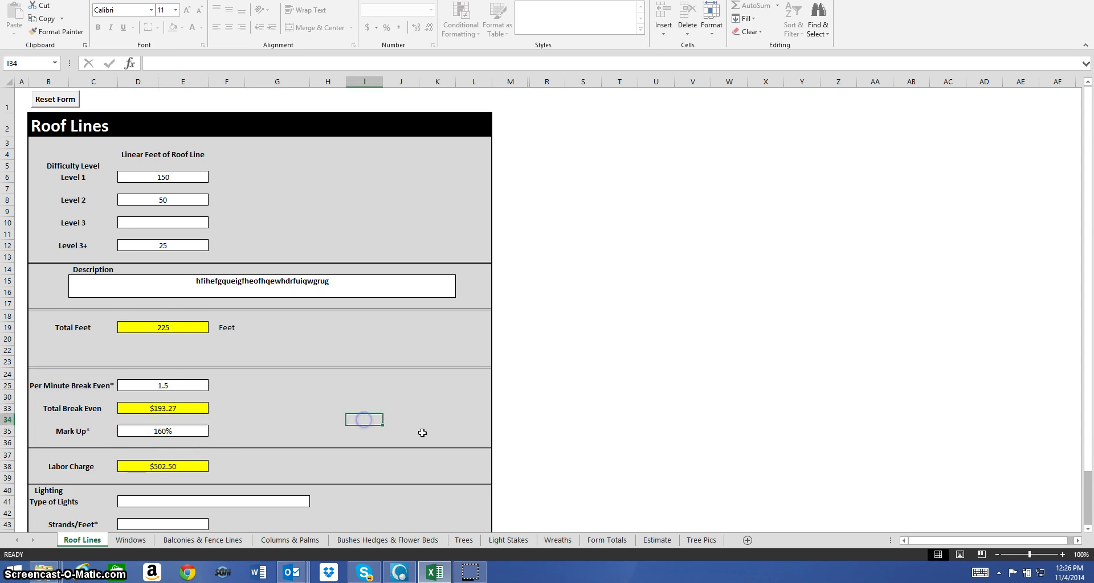
Step: Choose C9 Light Line 12" Spacing as the roof line light type and enter 225 for Strands/Feet
{"action": "scroll", "coordinate": [399, 428], "scroll_direction": "down", "scroll_amount": 2}
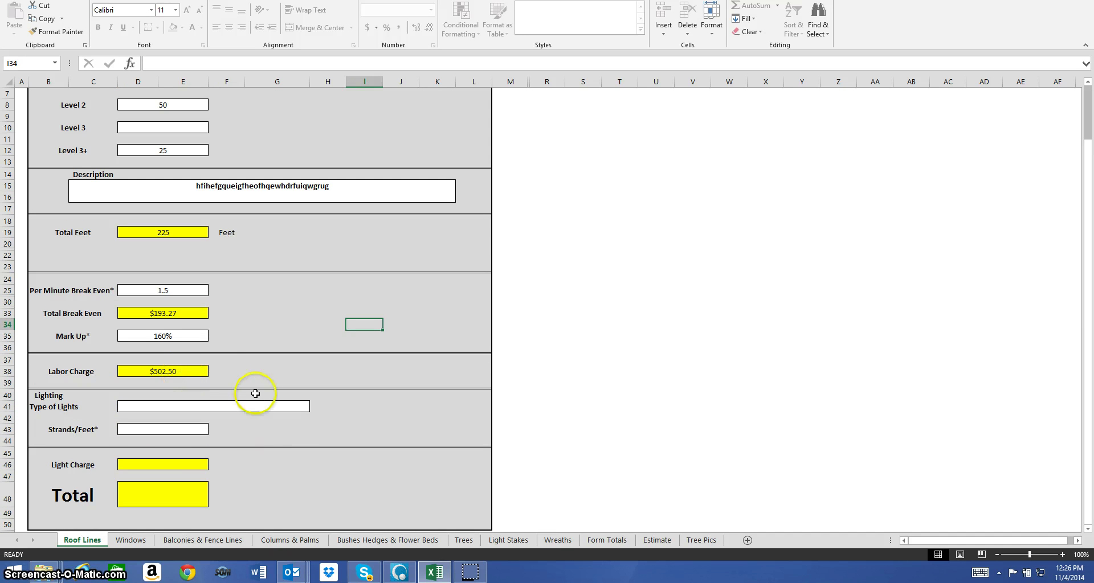
{"action": "left_click", "coordinate": [294, 406]}
{"action": "left_click", "coordinate": [315, 406]}
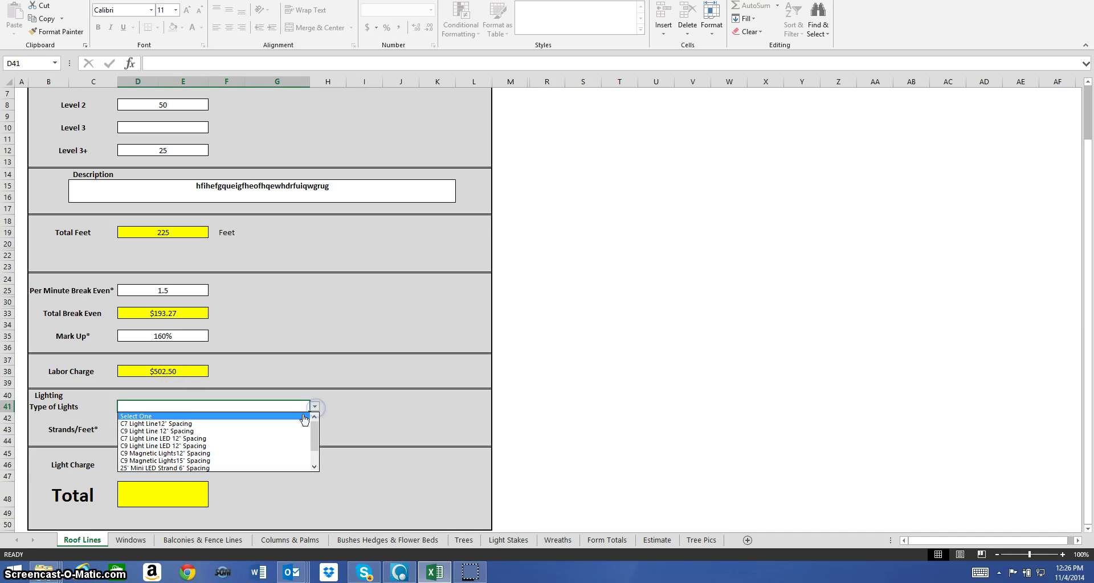
{"action": "left_click", "coordinate": [273, 431]}
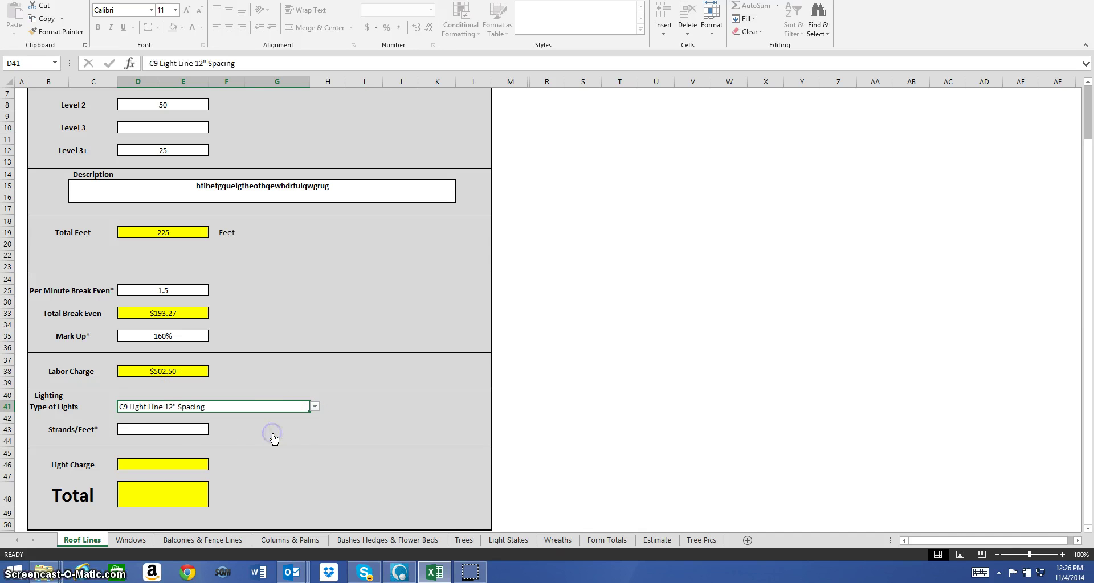
{"action": "left_click", "coordinate": [167, 428]}
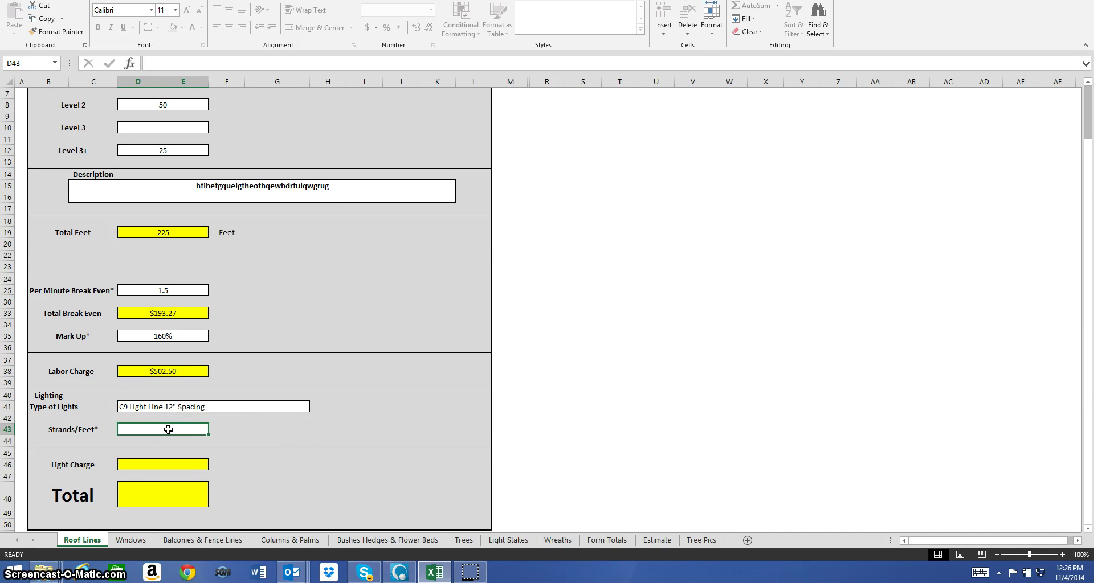
{"action": "type", "text": "225"}
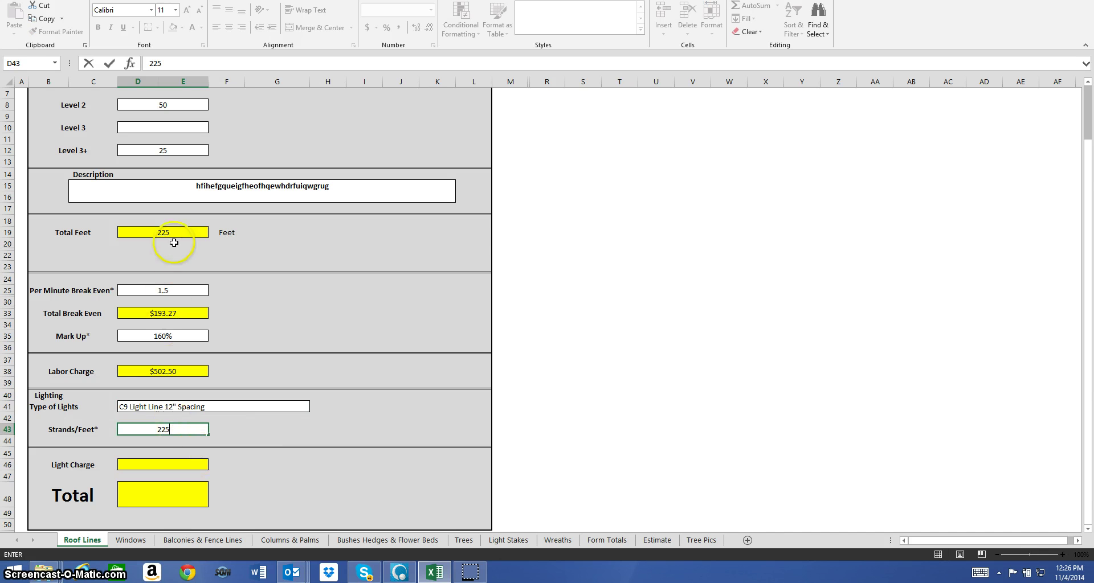
{"action": "left_click", "coordinate": [183, 464]}
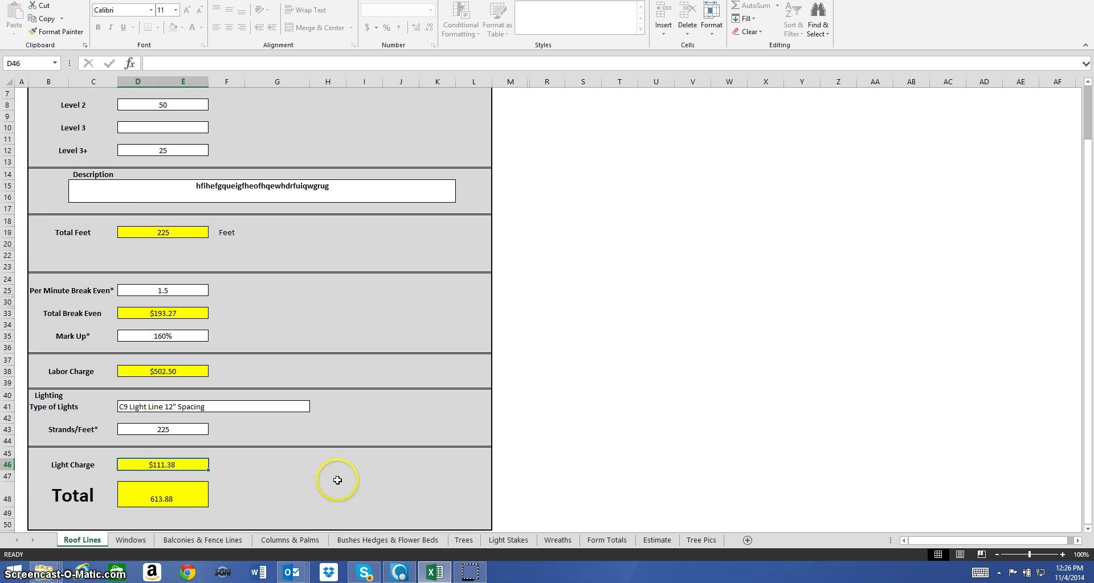
Step: Review the completed Roof Lines form, from the footage per difficulty level through the break-even rate to the total
{"action": "scroll", "coordinate": [197, 177], "scroll_direction": "up", "scroll_amount": 2}
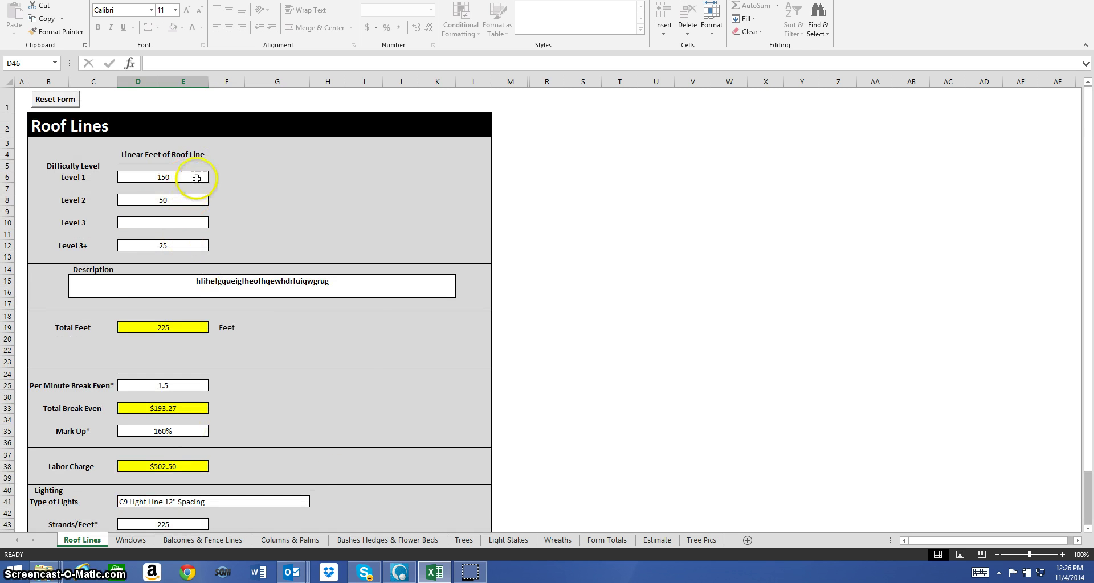
{"action": "scroll", "coordinate": [364, 367], "scroll_direction": "down", "scroll_amount": 2}
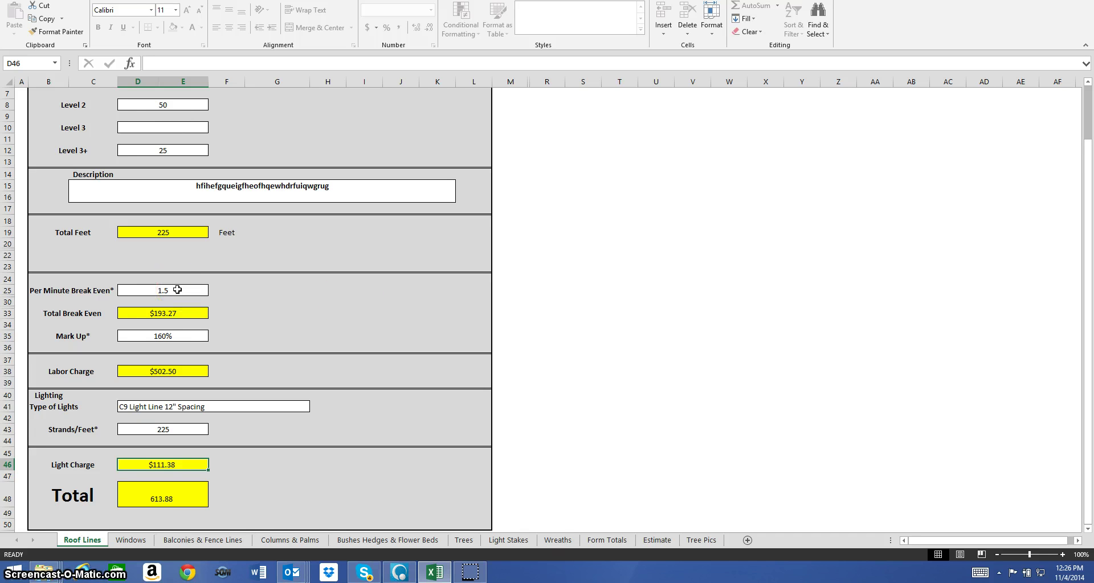
{"action": "left_click", "coordinate": [177, 290]}
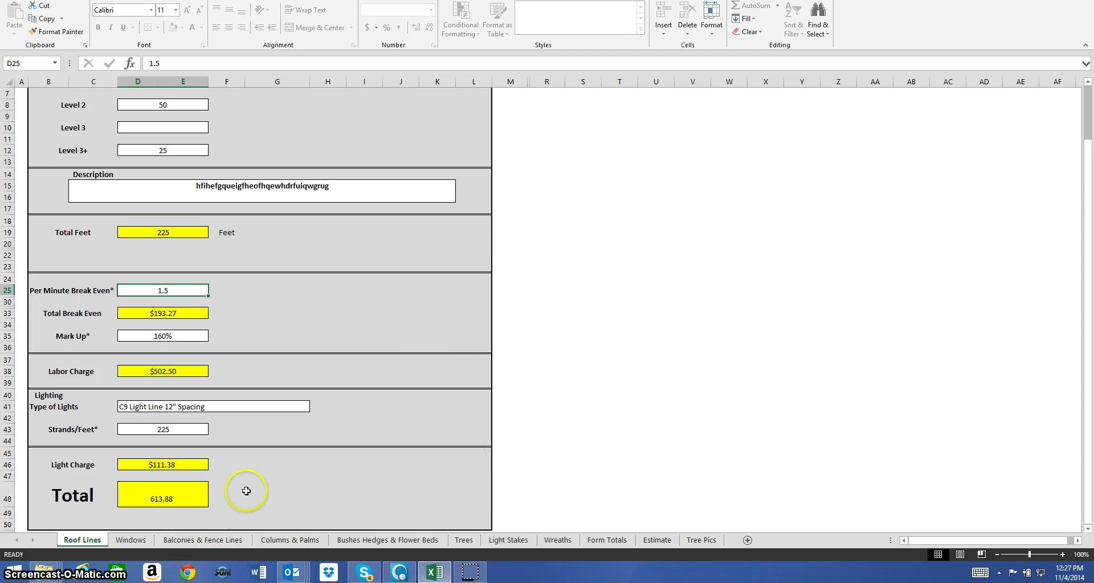
{"action": "scroll", "coordinate": [301, 510], "scroll_direction": "up", "scroll_amount": 2}
{"action": "scroll", "coordinate": [399, 432], "scroll_direction": "down", "scroll_amount": 2}
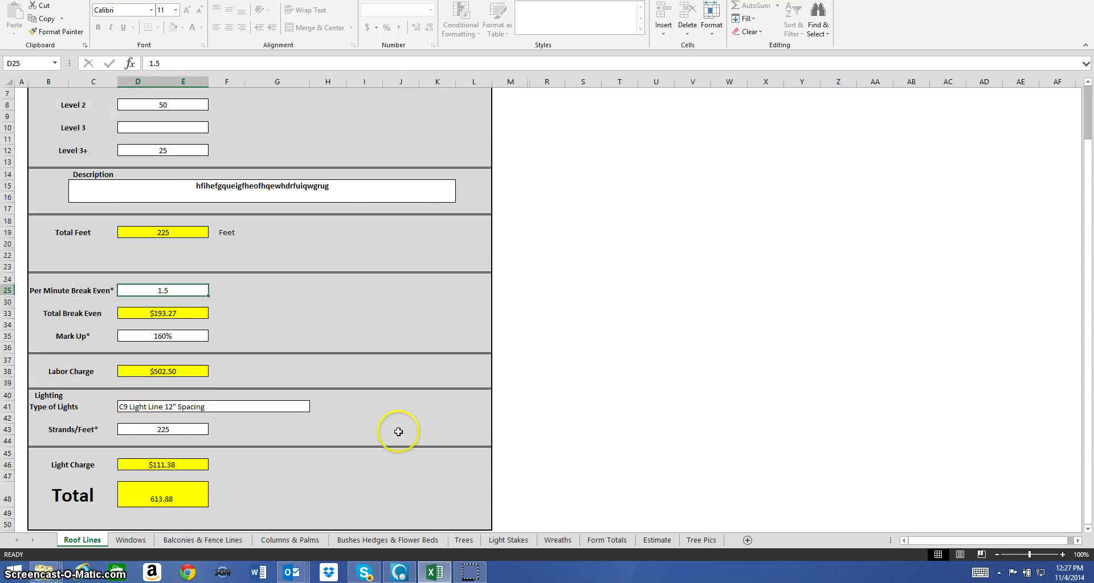
Step: On the Windows sheet, set the quantity for Level 1 windows to 4
{"action": "left_click", "coordinate": [131, 540]}
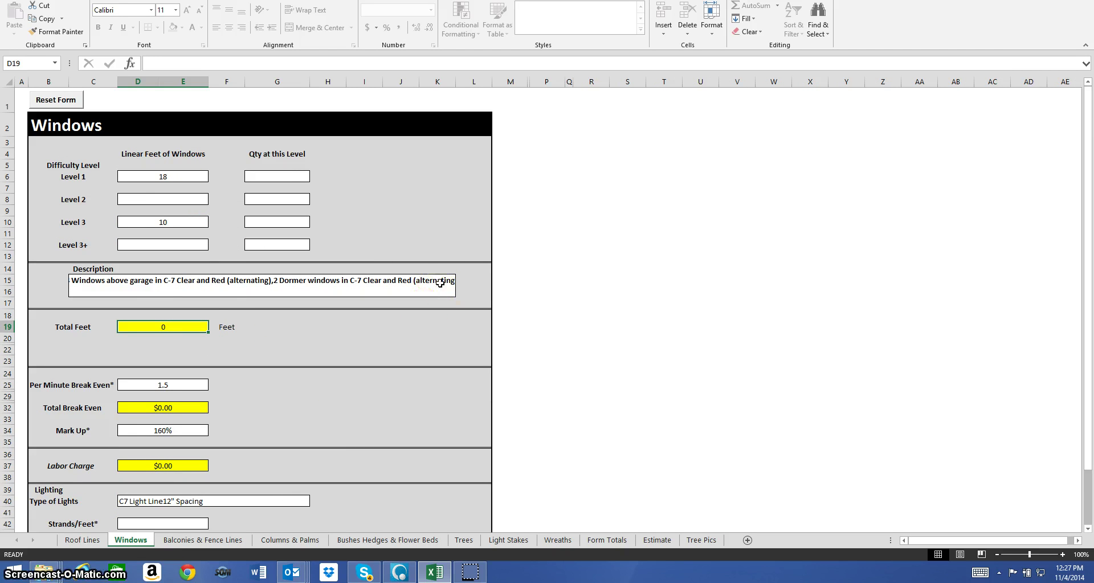
{"action": "scroll", "coordinate": [348, 404], "scroll_direction": "down", "scroll_amount": 1}
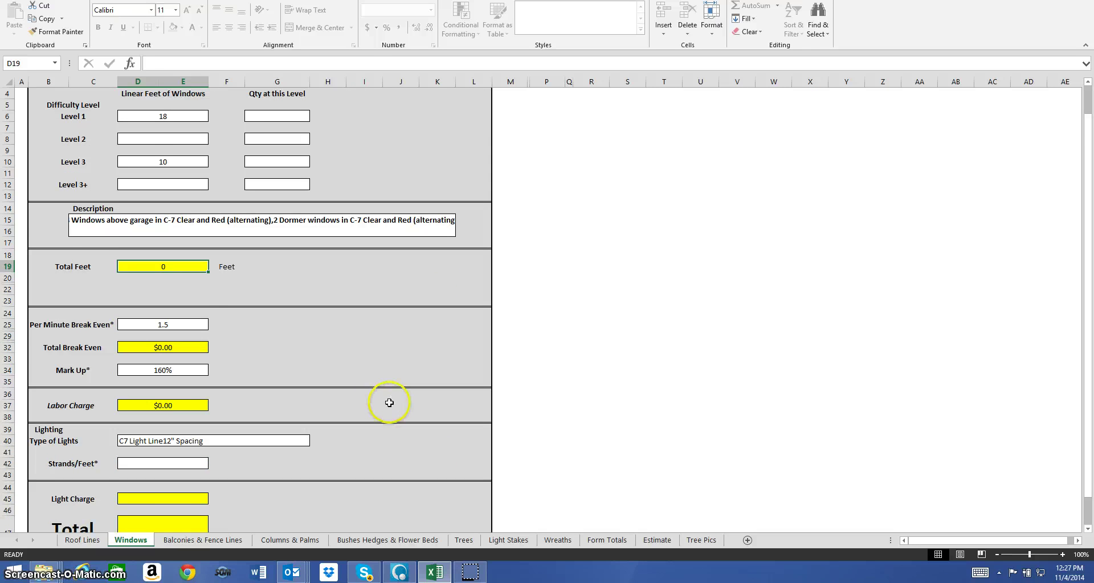
{"action": "scroll", "coordinate": [389, 402], "scroll_direction": "up", "scroll_amount": 1}
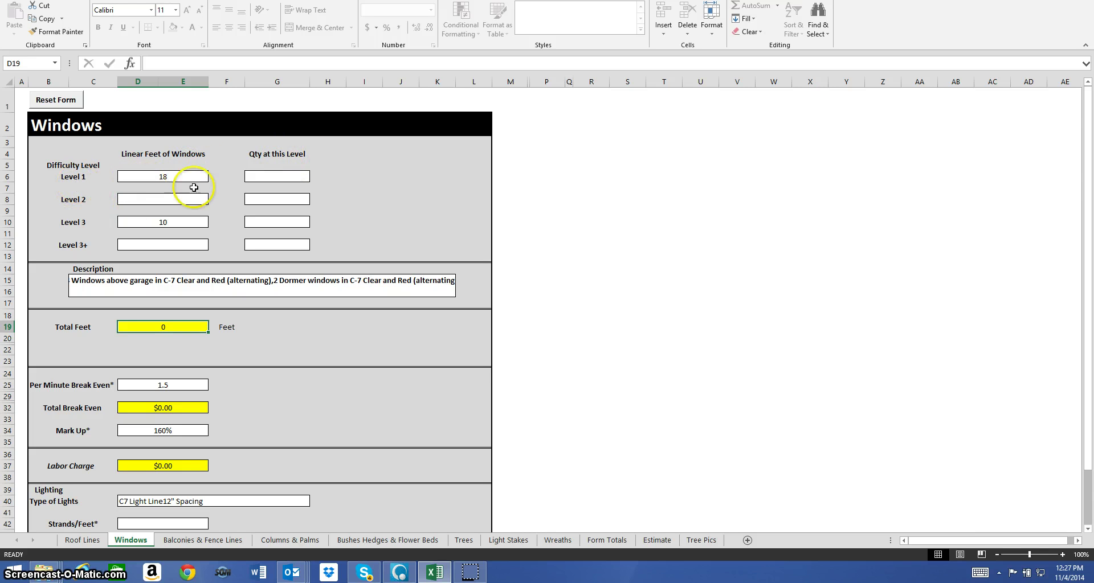
{"action": "left_click", "coordinate": [294, 177]}
{"action": "left_click", "coordinate": [314, 177]}
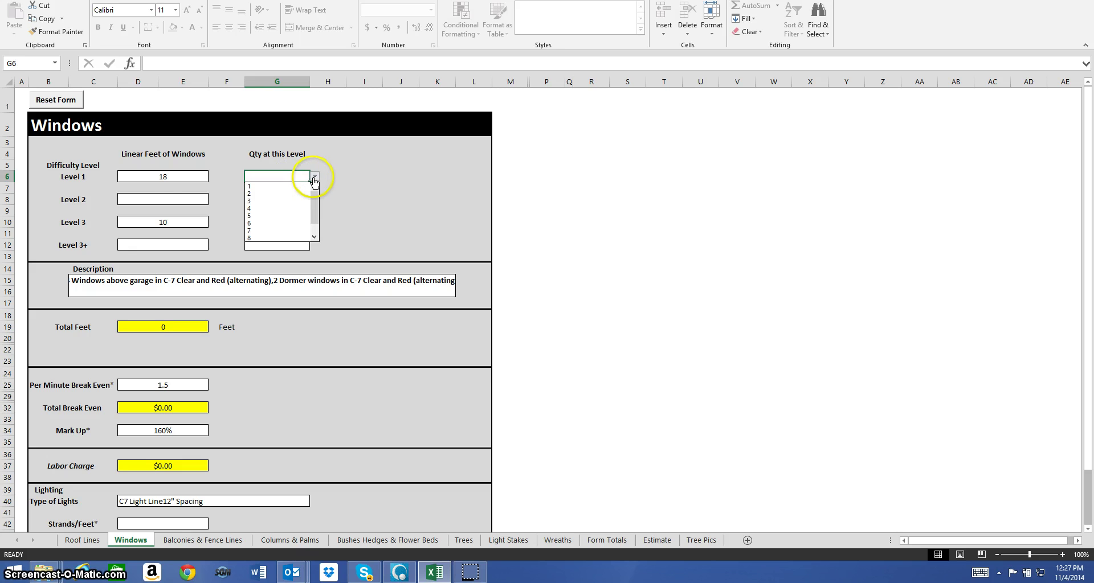
{"action": "left_click", "coordinate": [302, 211]}
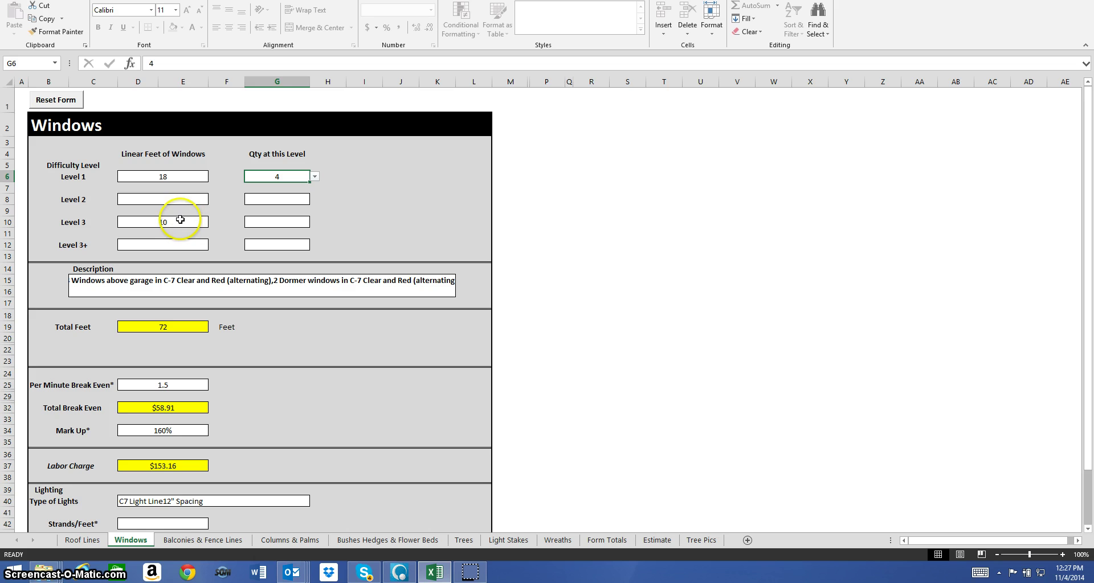
Step: Set the quantity for the Level 3 windows to 2
{"action": "left_click", "coordinate": [180, 221]}
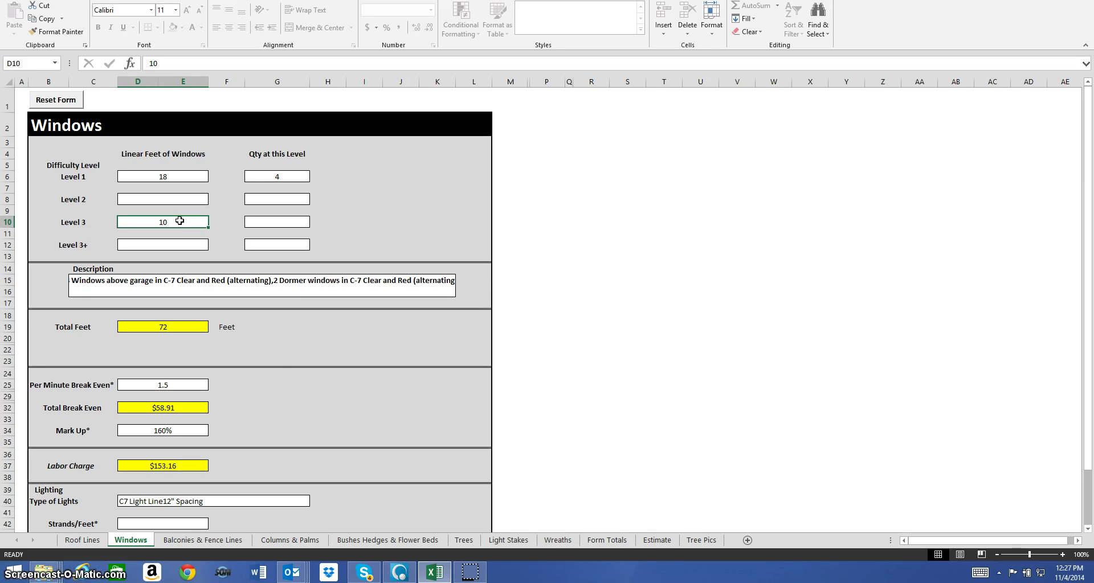
{"action": "left_click", "coordinate": [291, 221]}
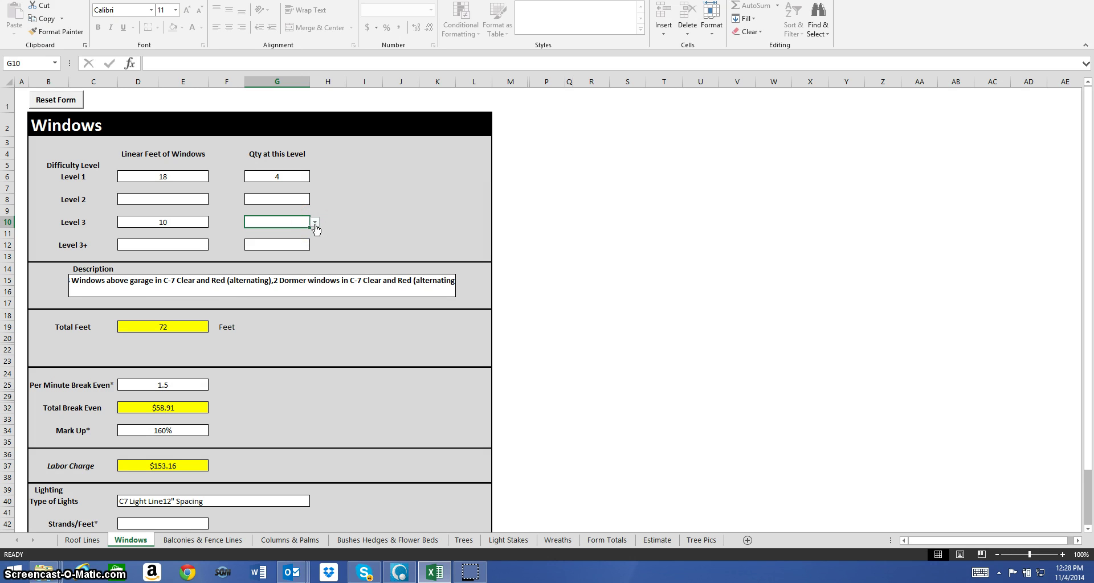
{"action": "left_click", "coordinate": [314, 223]}
{"action": "left_click", "coordinate": [294, 240]}
Step: Review the Windows description, then the calculated Total Feet, Total Break Even and Labor Charge
{"action": "left_click", "coordinate": [351, 285]}
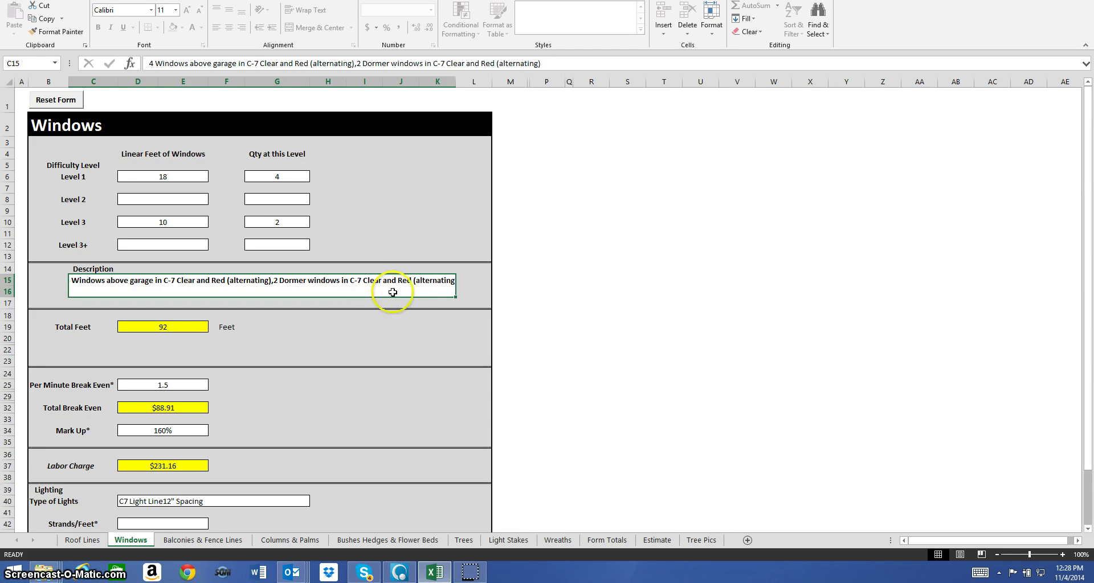
{"action": "left_click", "coordinate": [384, 329]}
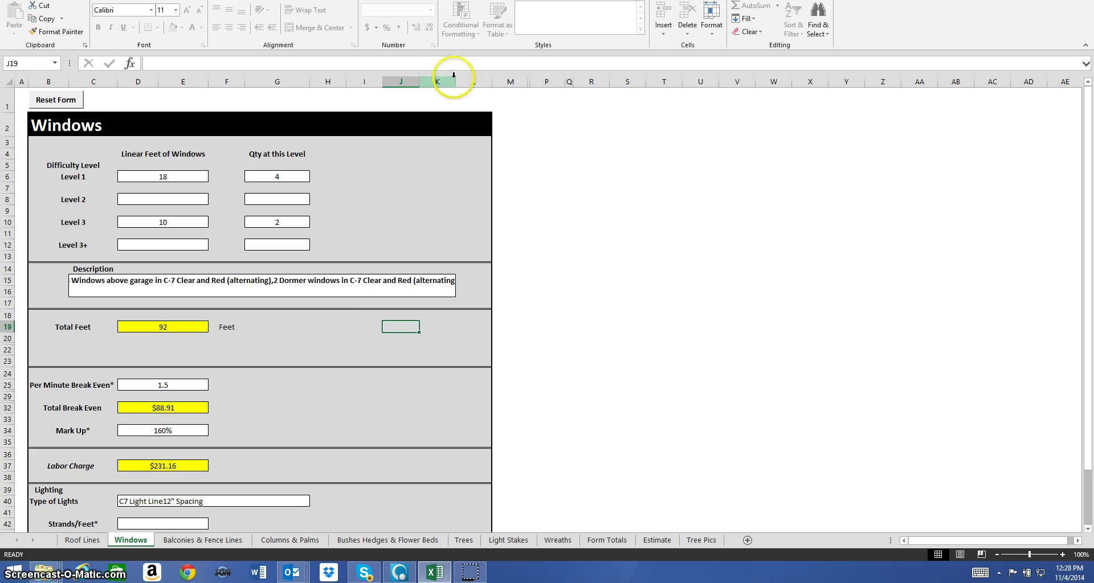
{"action": "left_click", "coordinate": [399, 285]}
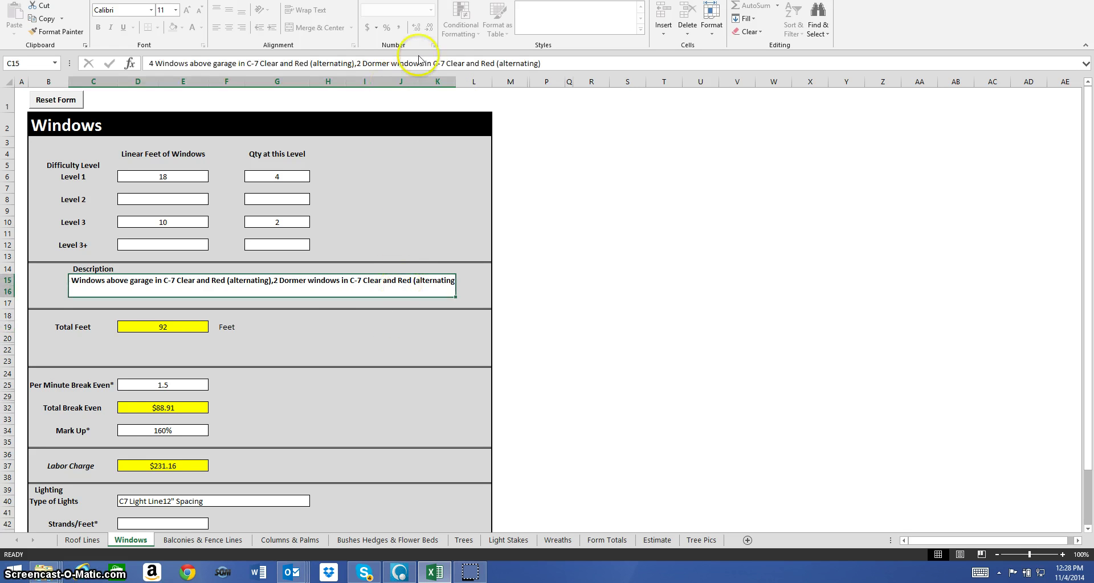
{"action": "left_click", "coordinate": [317, 333]}
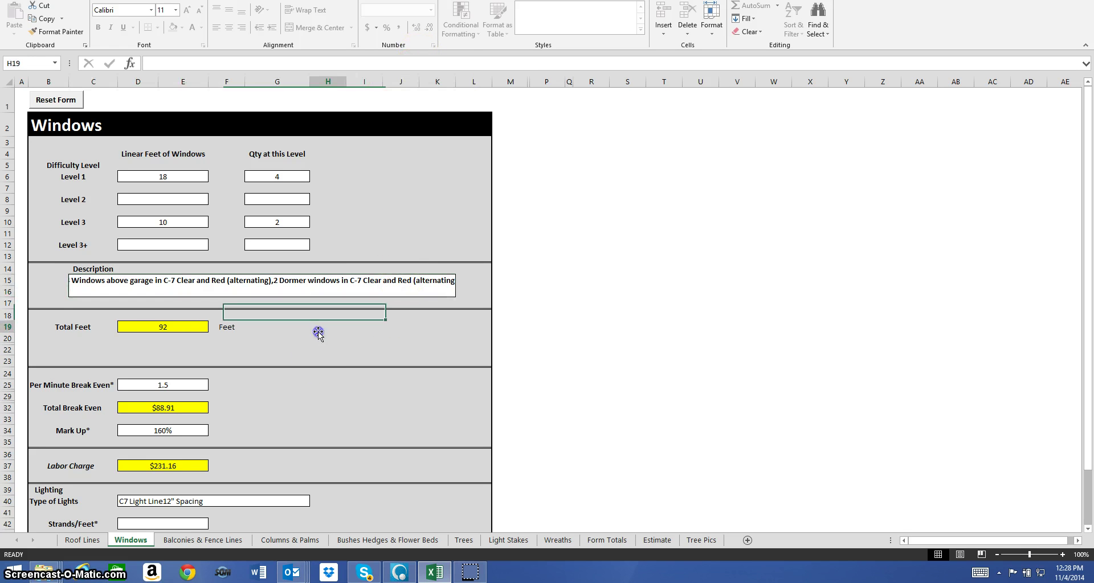
{"action": "left_click", "coordinate": [177, 328]}
{"action": "left_click", "coordinate": [176, 407]}
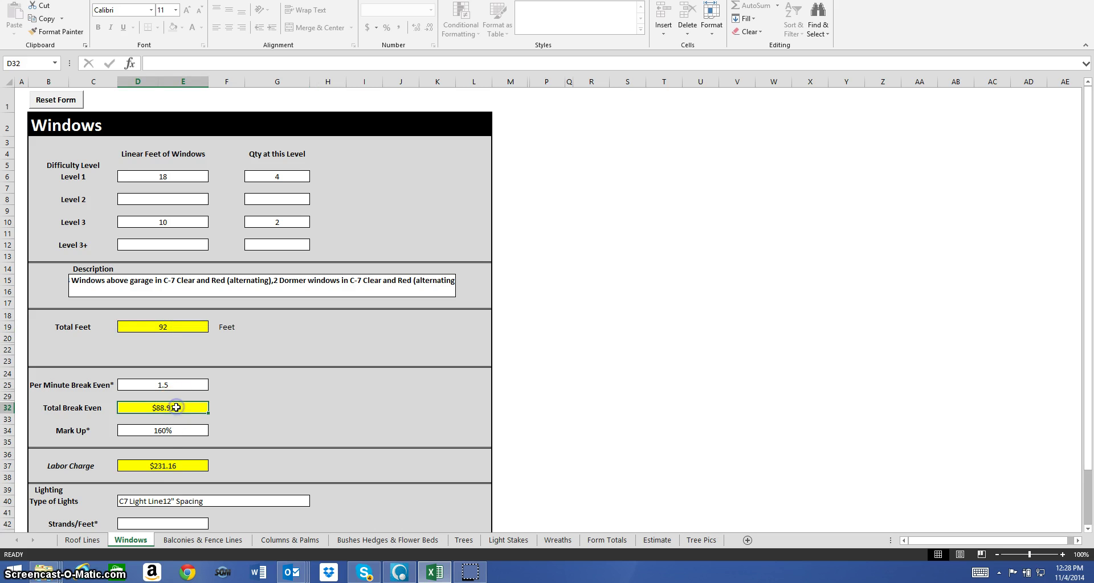
{"action": "left_click", "coordinate": [176, 468]}
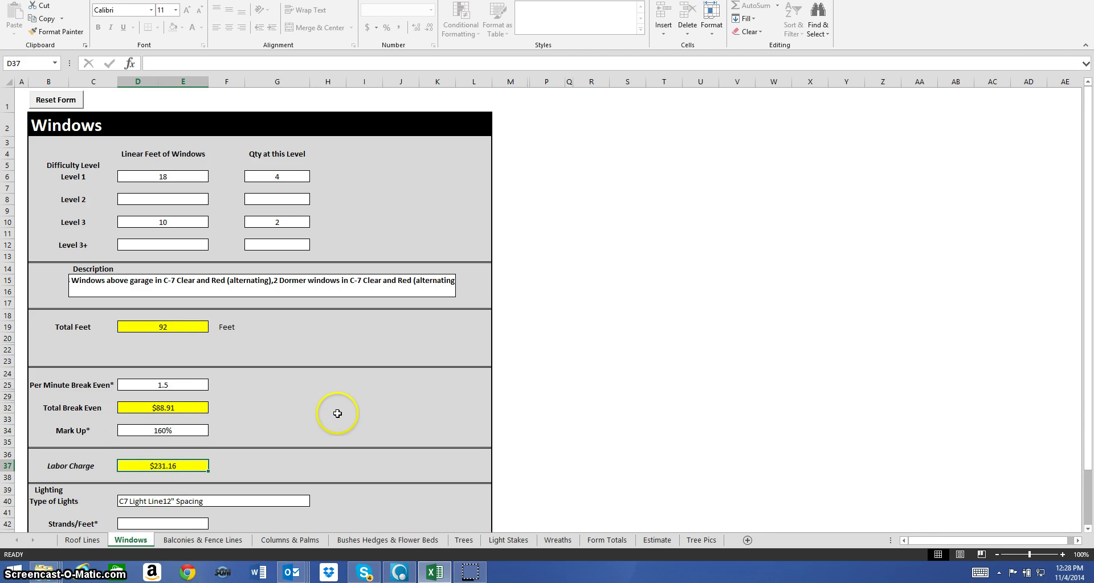
Step: Set the windows' Per Minute Break Even to 1.5 and the Mark Up to 160%
{"action": "left_click", "coordinate": [183, 385]}
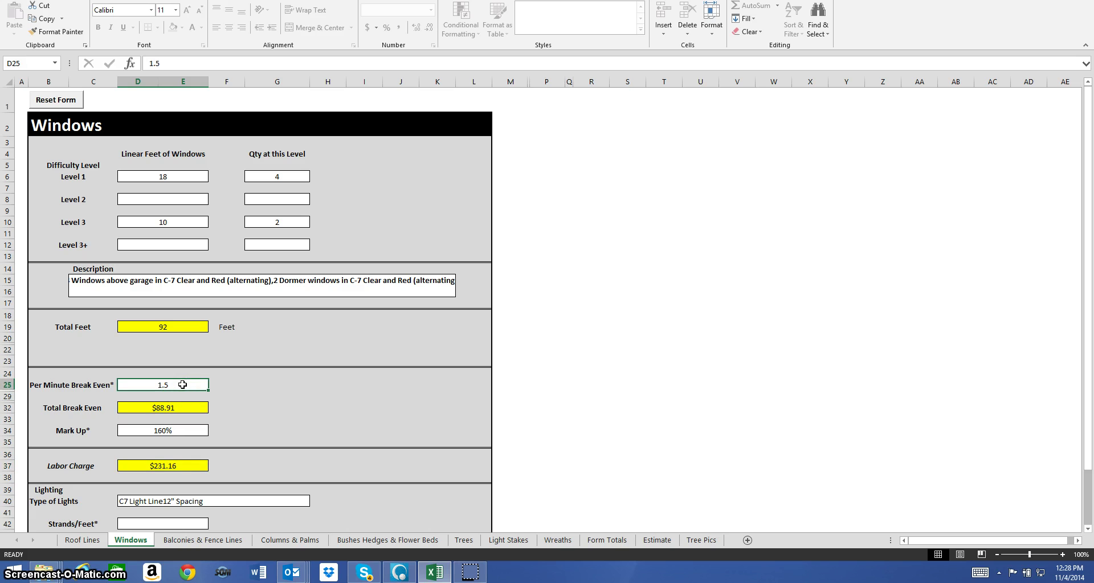
{"action": "type", "text": "1."}
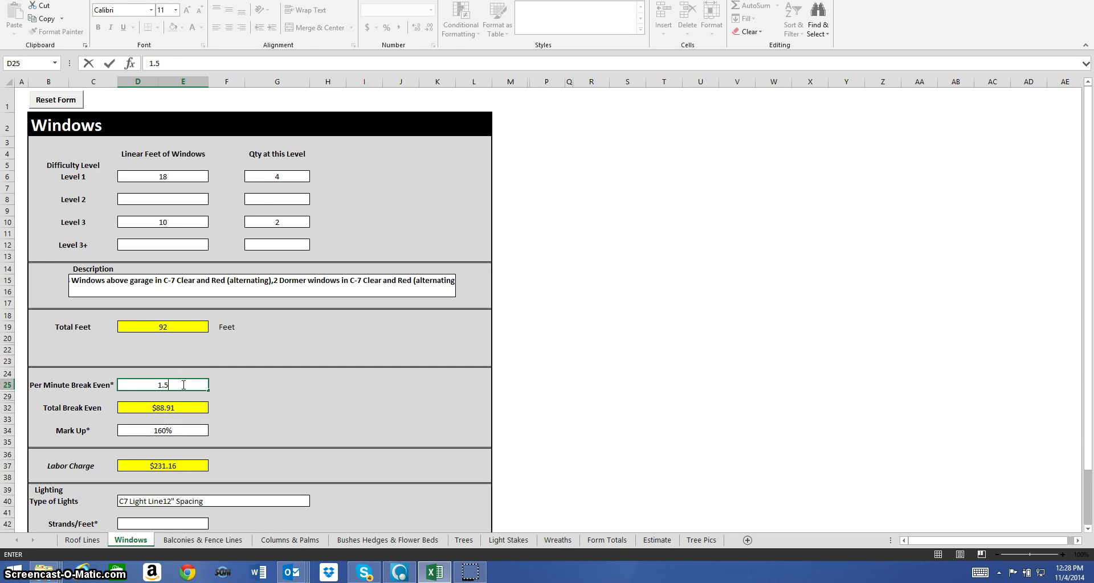
{"action": "type", "text": "5"}
{"action": "left_click", "coordinate": [193, 429]}
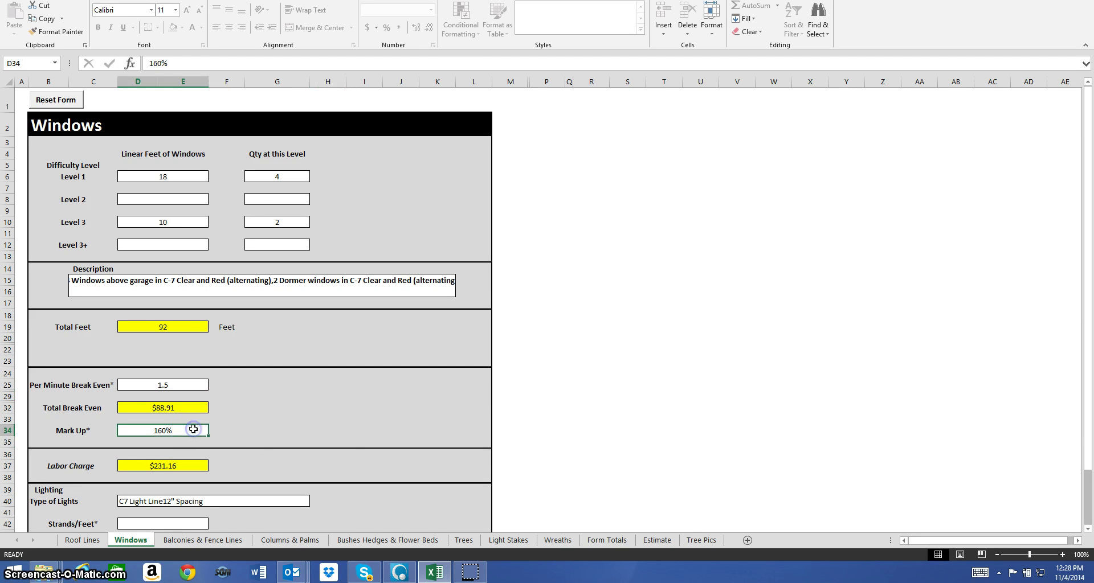
{"action": "type", "text": "160"}
{"action": "left_click", "coordinate": [285, 453]}
Step: Enter 92 as the Strands/Feet of window lights
{"action": "scroll", "coordinate": [438, 390], "scroll_direction": "down", "scroll_amount": 2}
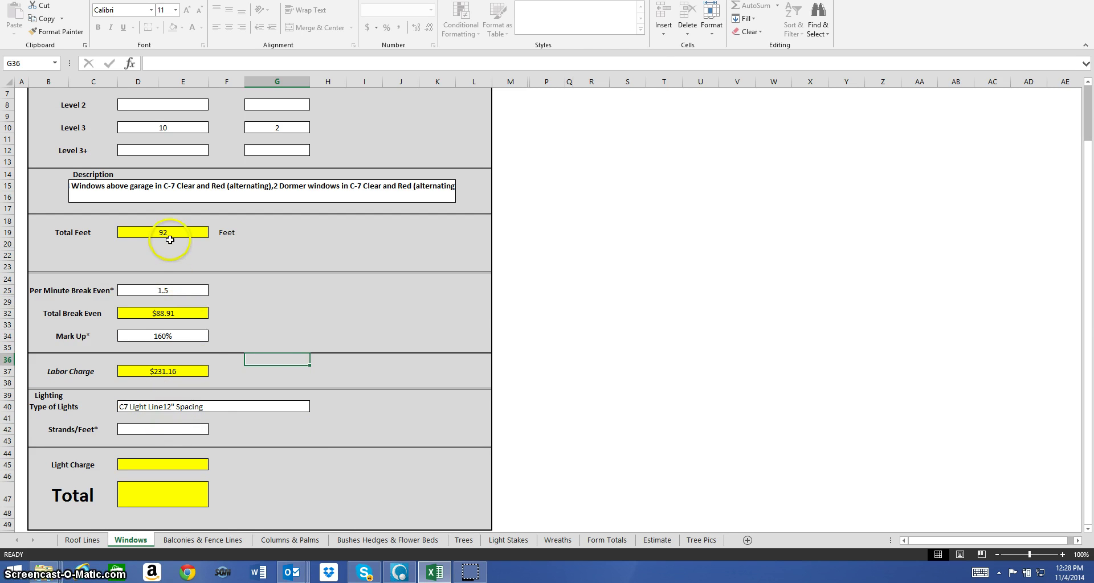
{"action": "left_click", "coordinate": [167, 430]}
{"action": "type", "text": "92"}
{"action": "left_click", "coordinate": [402, 439]}
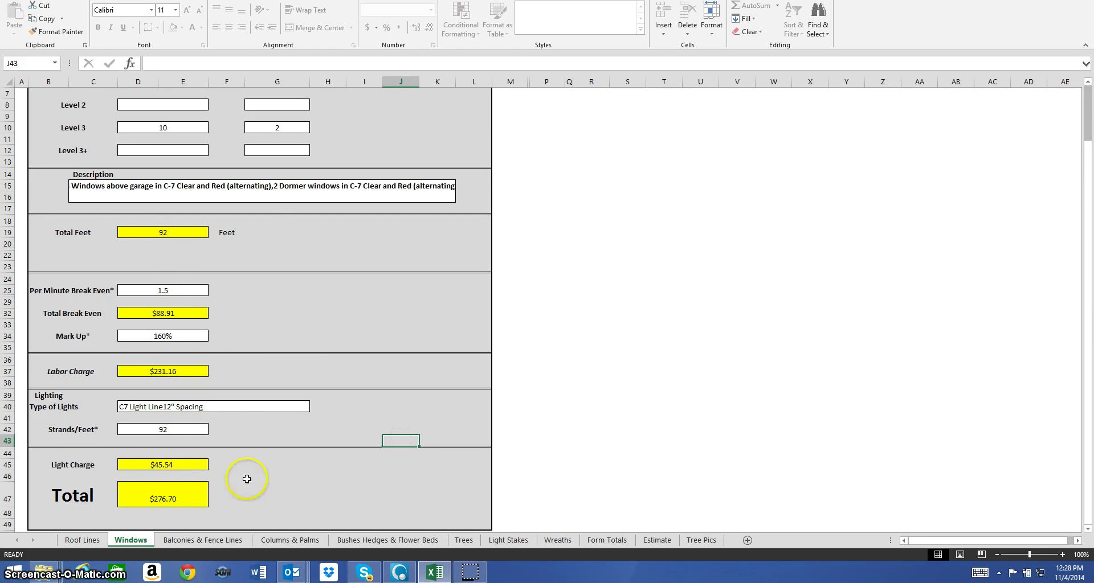
Step: Check the Light Charge and the Total on the Windows form
{"action": "scroll", "coordinate": [251, 472], "scroll_direction": "down", "scroll_amount": 1}
{"action": "left_click", "coordinate": [189, 437]}
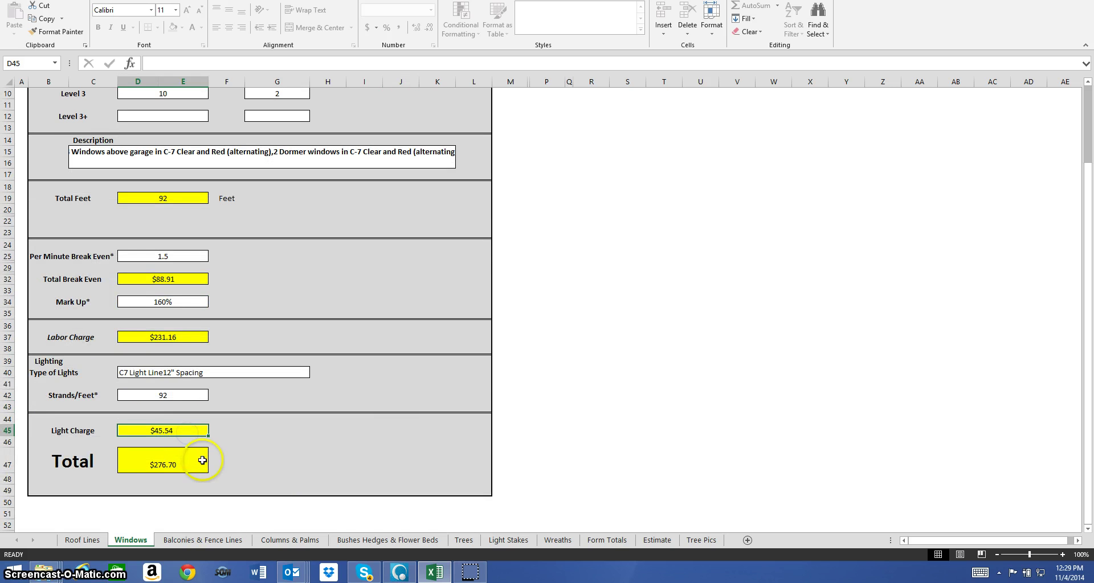
{"action": "left_click", "coordinate": [180, 465]}
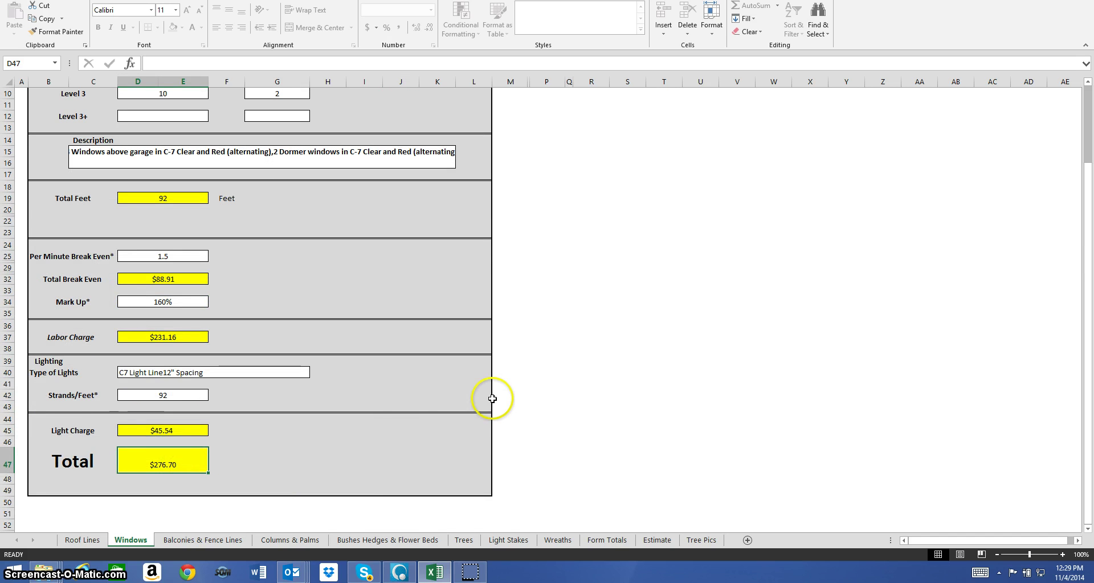
{"action": "scroll", "coordinate": [492, 398], "scroll_direction": "up", "scroll_amount": 3}
{"action": "scroll", "coordinate": [494, 402], "scroll_direction": "down", "scroll_amount": 6}
Step: On the Balconies & Fence Lines sheet, enter 250 as the linear feet for Level 1
{"action": "left_click", "coordinate": [199, 540]}
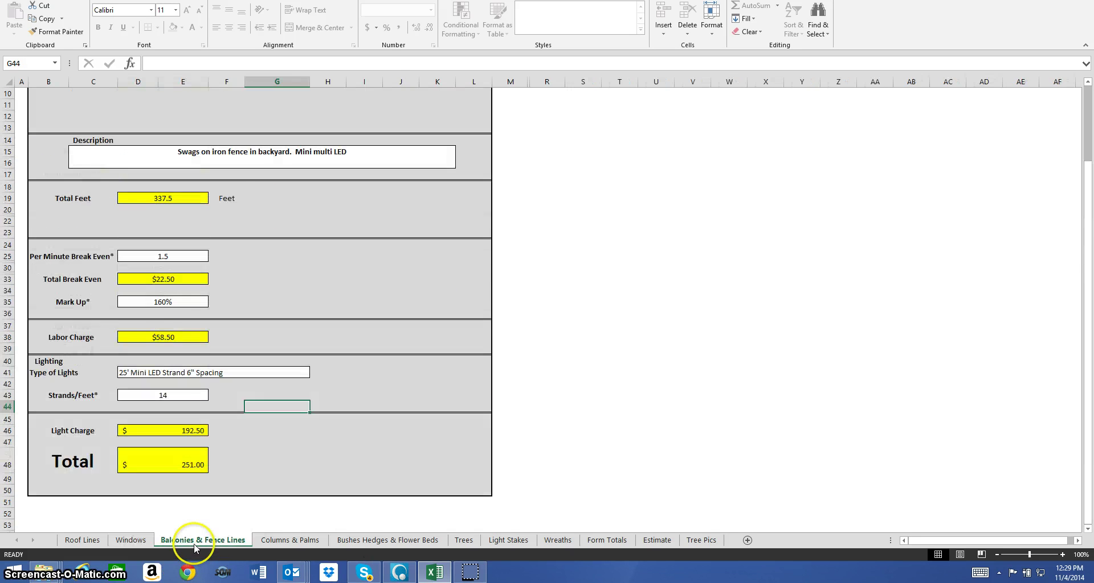
{"action": "scroll", "coordinate": [385, 259], "scroll_direction": "up", "scroll_amount": 3}
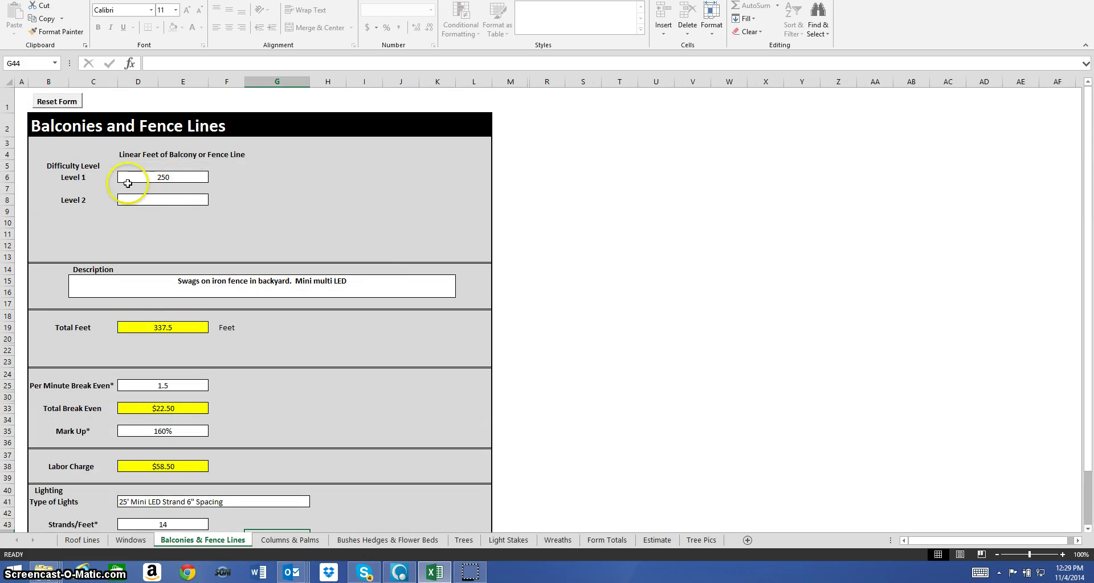
{"action": "left_click", "coordinate": [180, 177]}
{"action": "type", "text": "250"}
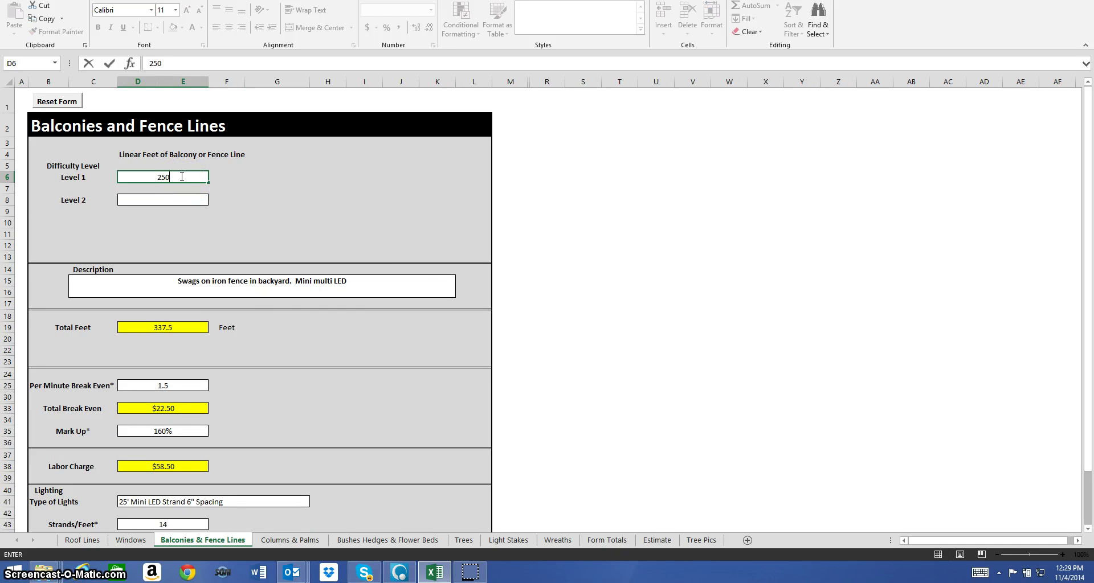
{"action": "left_click", "coordinate": [318, 303]}
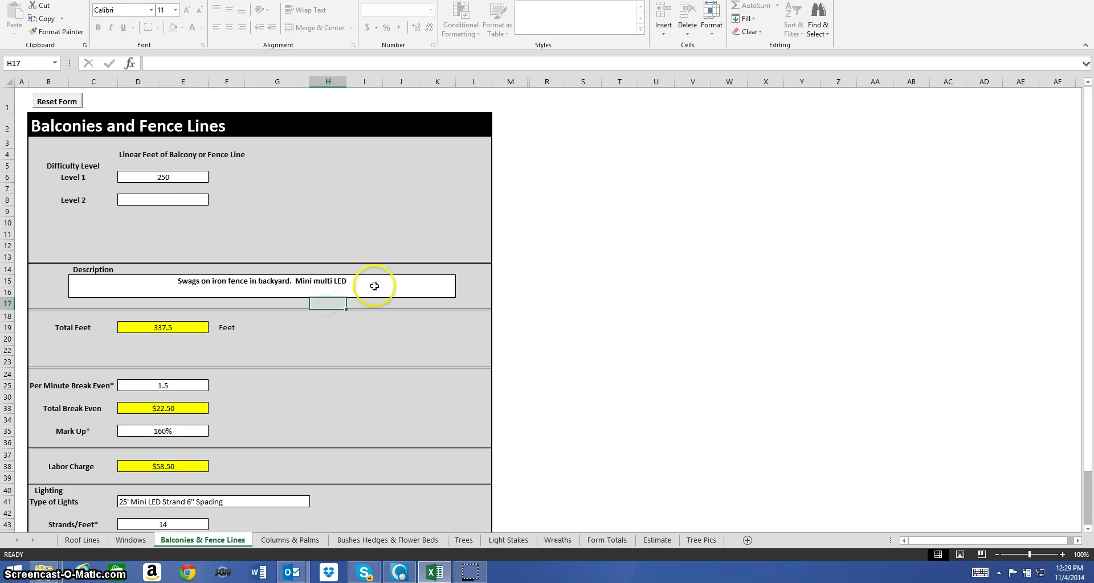
Step: Review the fence line description, Total Feet, break-even values, Mark Up and Labor Charge
{"action": "left_click", "coordinate": [406, 287]}
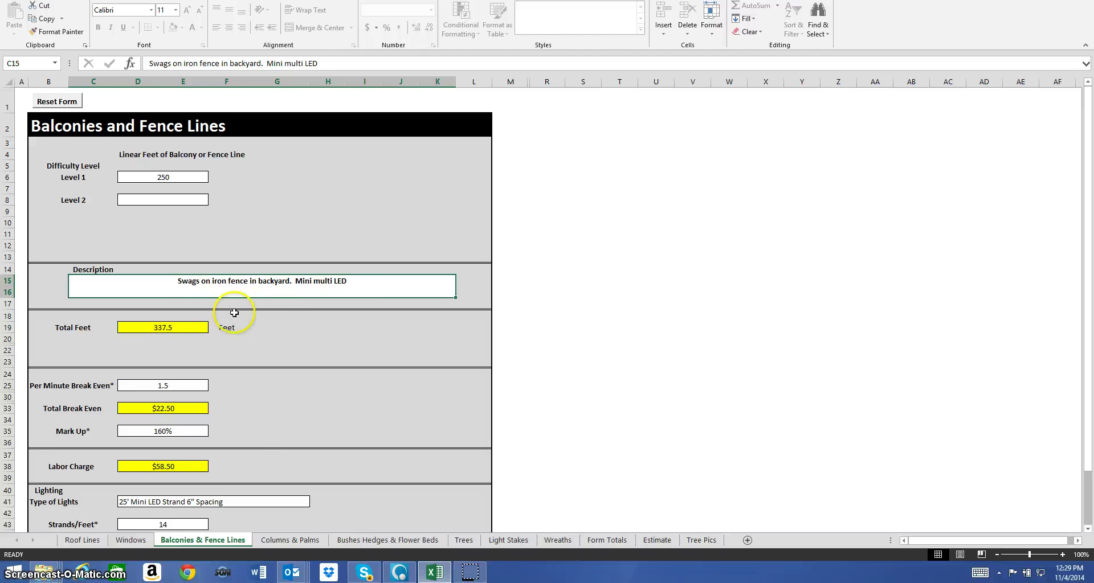
{"action": "left_click", "coordinate": [189, 327]}
{"action": "left_click", "coordinate": [358, 337]}
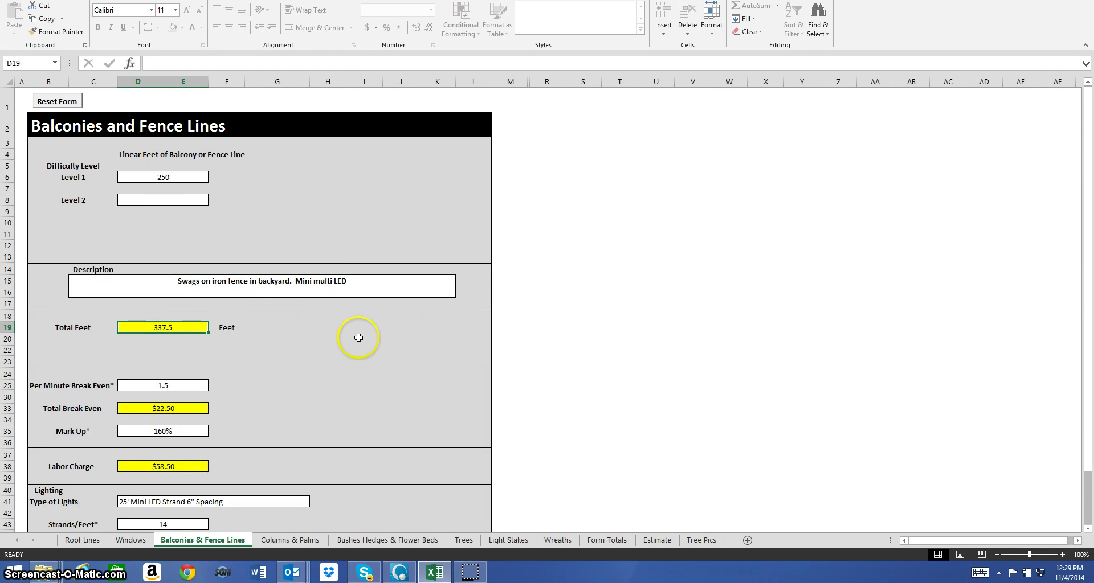
{"action": "left_click", "coordinate": [192, 386]}
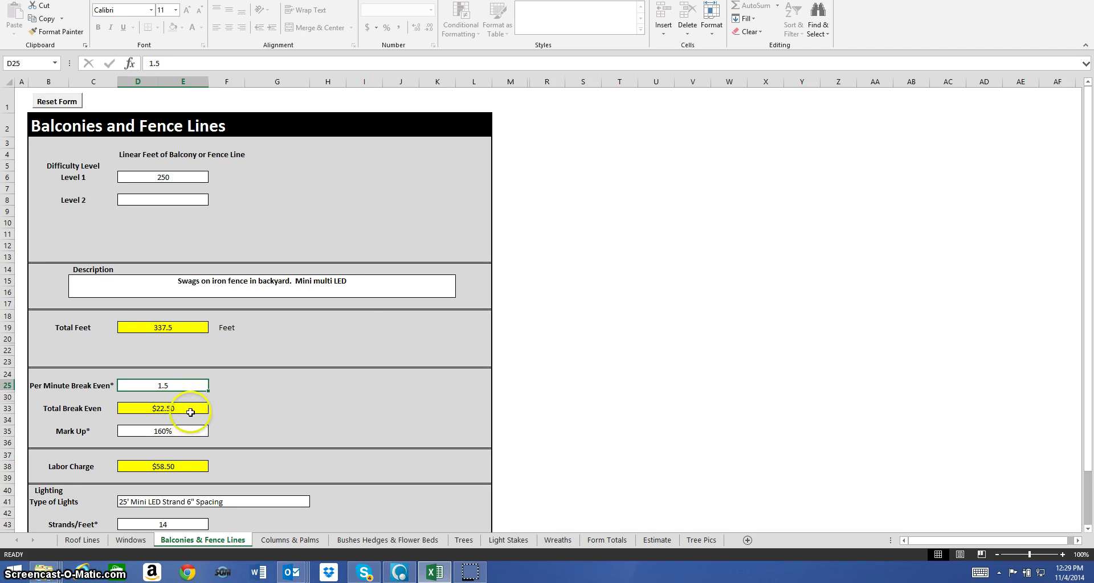
{"action": "left_click", "coordinate": [191, 410]}
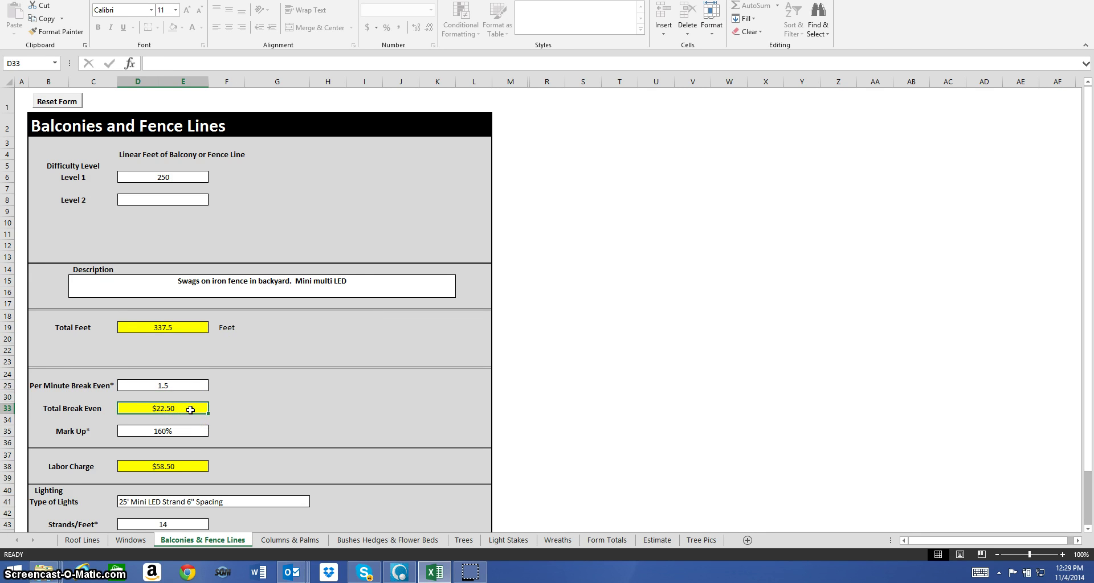
{"action": "left_click", "coordinate": [188, 432]}
{"action": "scroll", "coordinate": [344, 416], "scroll_direction": "down", "scroll_amount": 3}
{"action": "left_click", "coordinate": [184, 342]}
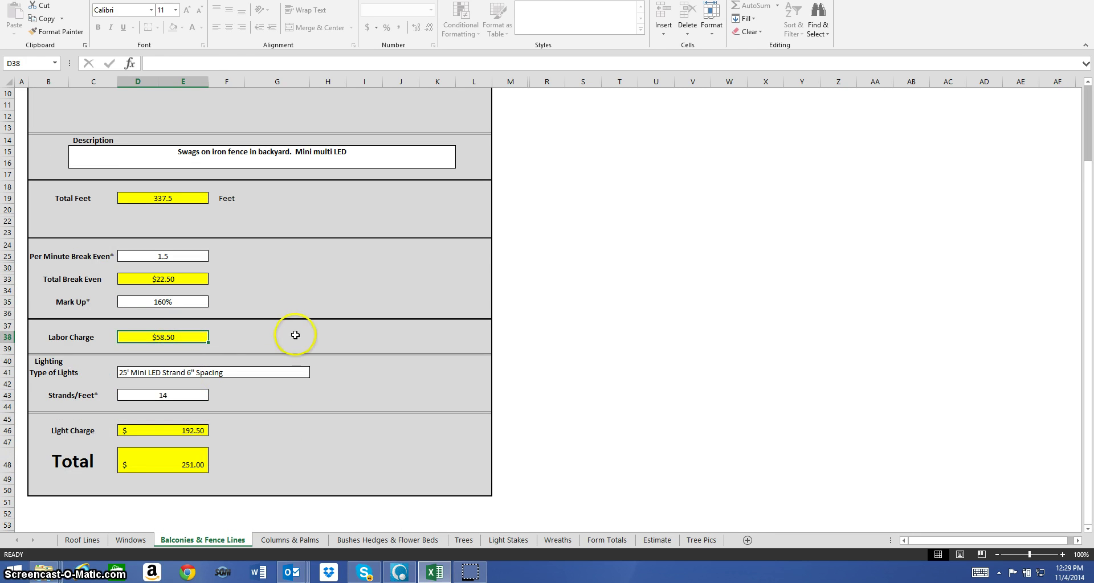
Step: Look through the light types available for the fence line, keeping 25' Mini LED Strand 6" Spacing, and check the Strands/Feet entry
{"action": "left_click", "coordinate": [217, 374]}
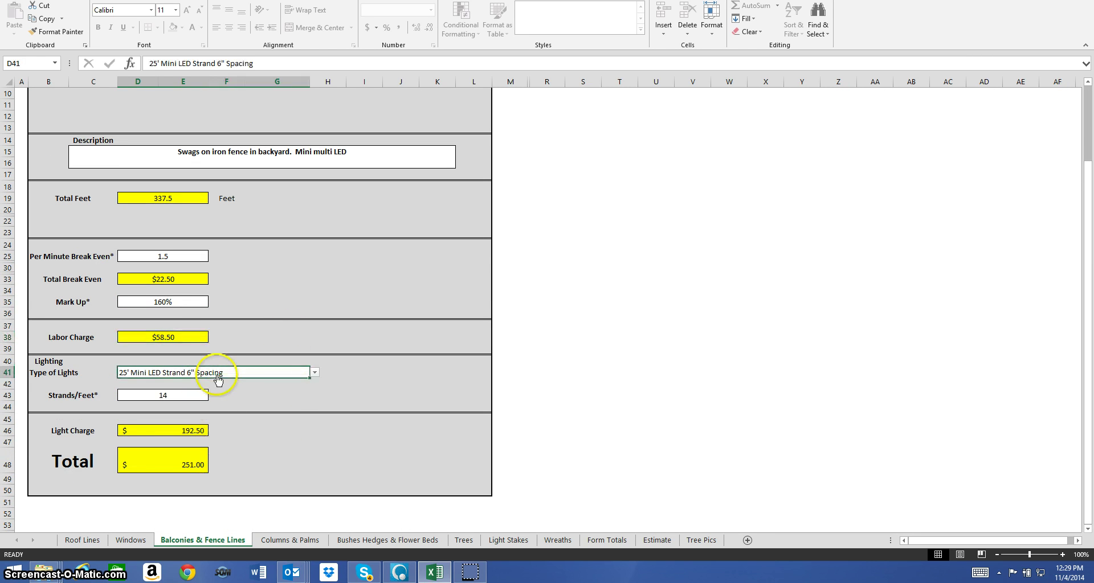
{"action": "left_click", "coordinate": [314, 372]}
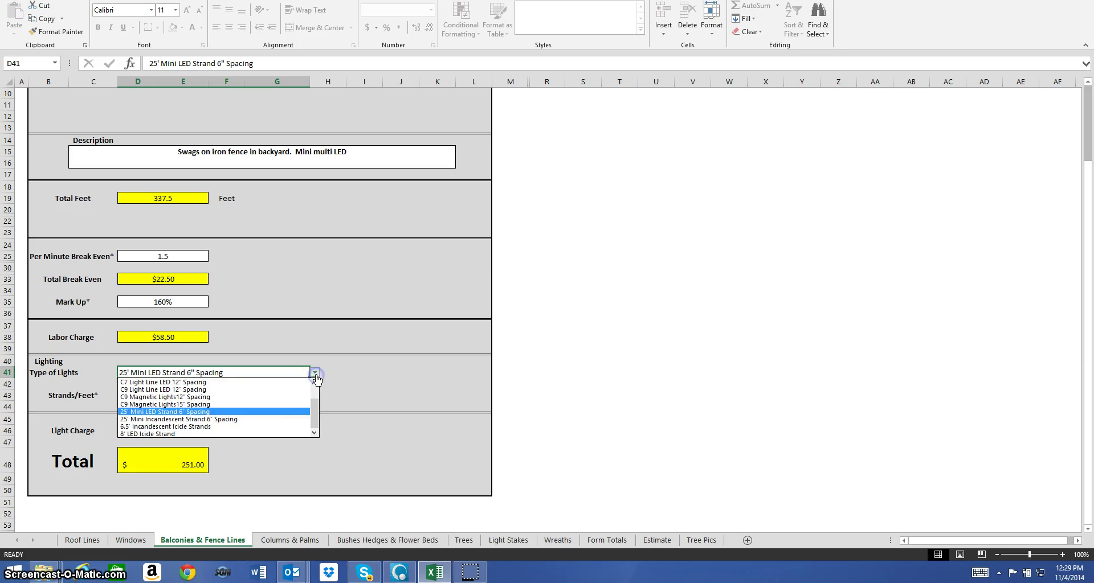
{"action": "scroll", "coordinate": [312, 407], "scroll_direction": "up", "scroll_amount": 3}
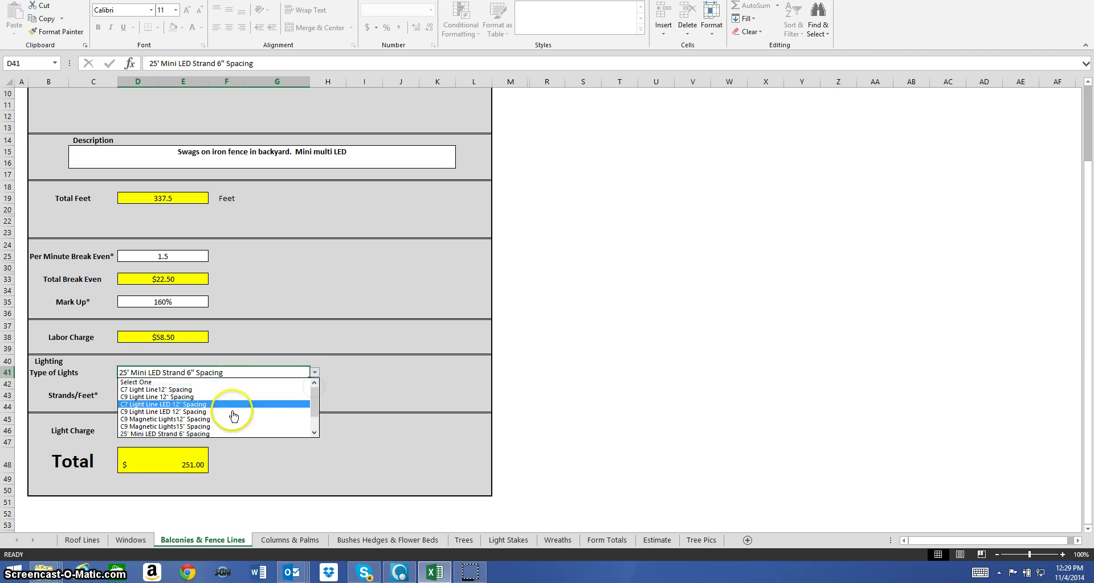
{"action": "scroll", "coordinate": [313, 416], "scroll_direction": "down", "scroll_amount": 1}
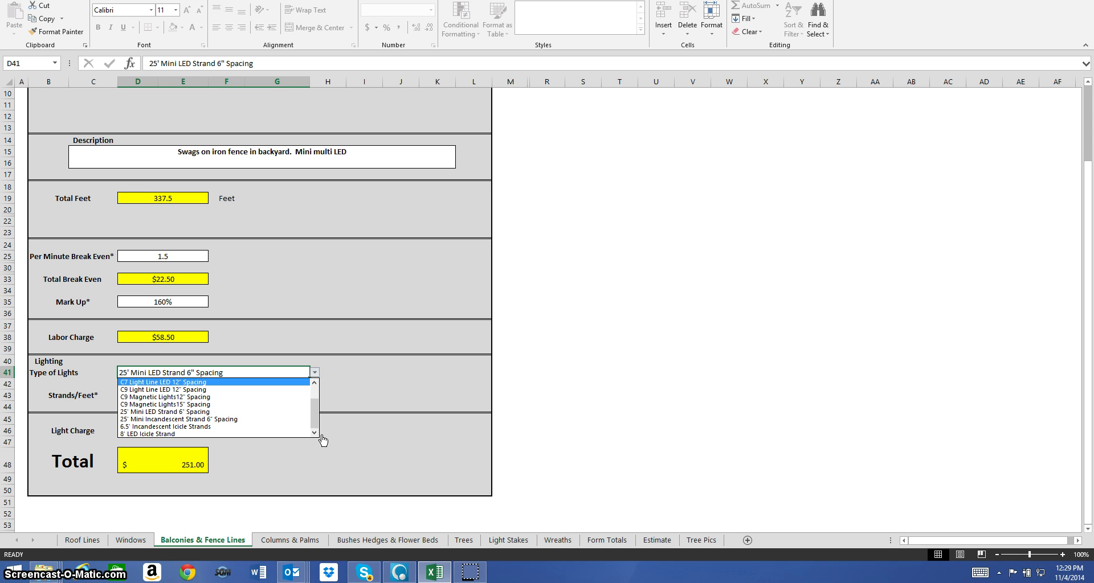
{"action": "left_click", "coordinate": [353, 398]}
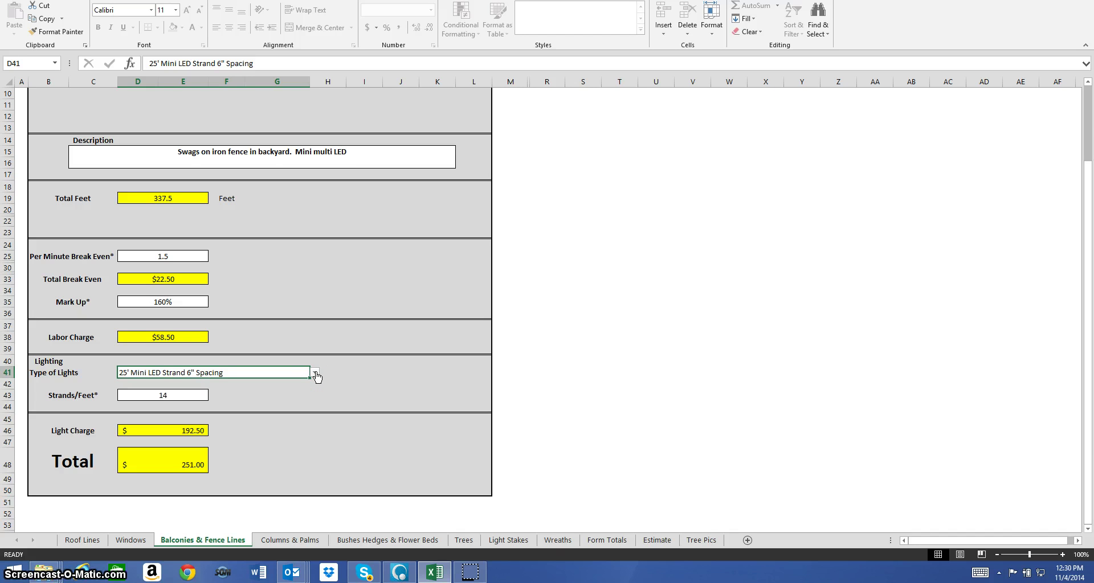
{"action": "left_click", "coordinate": [189, 396]}
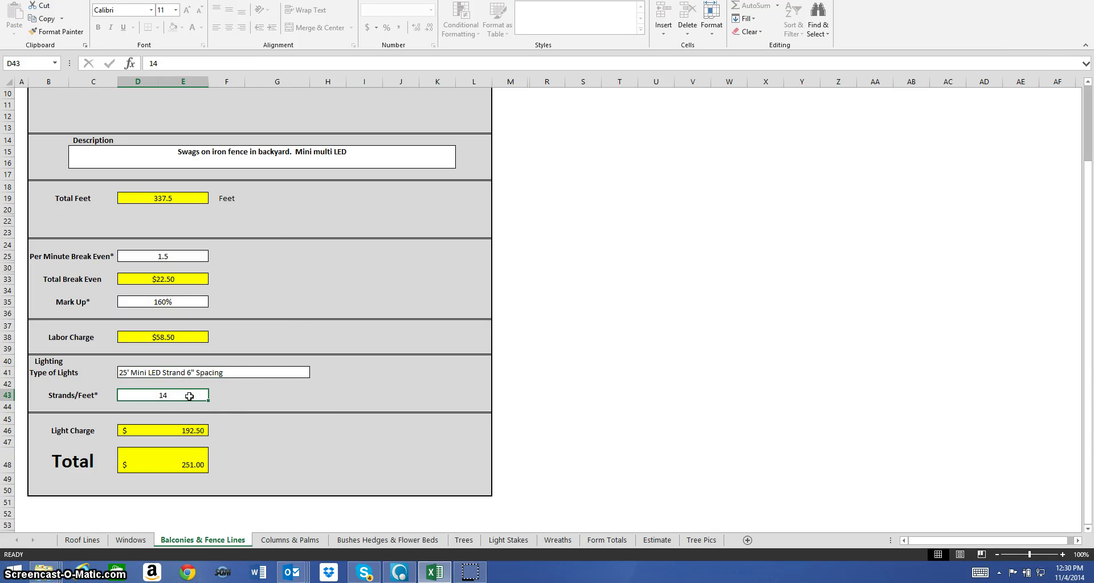
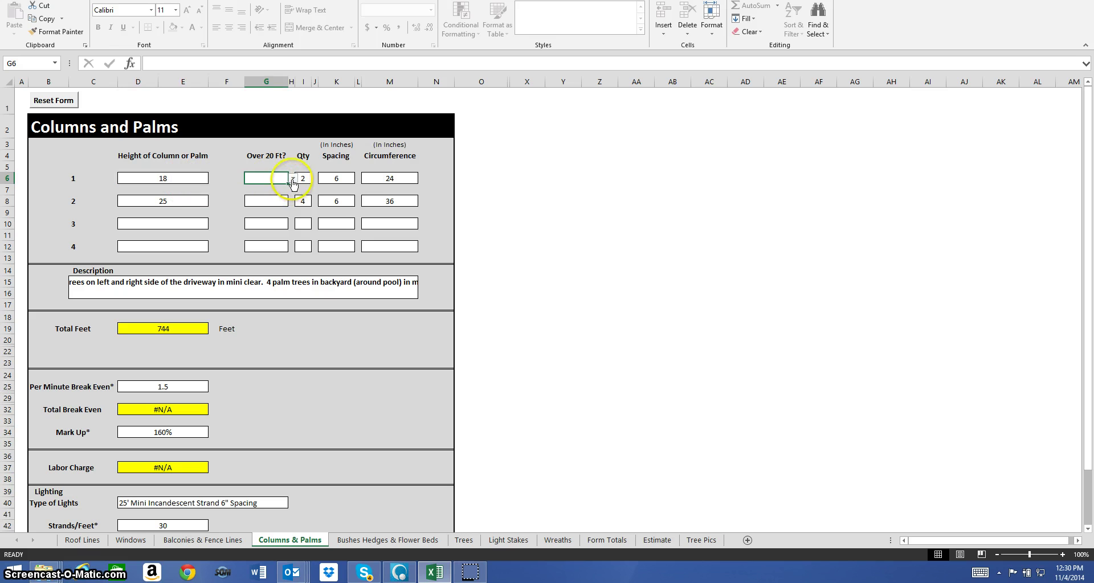
Step: On the Columns and Palms form, set Over 20 Ft? to No for the first row and Yes for the second
{"action": "left_click", "coordinate": [302, 178]}
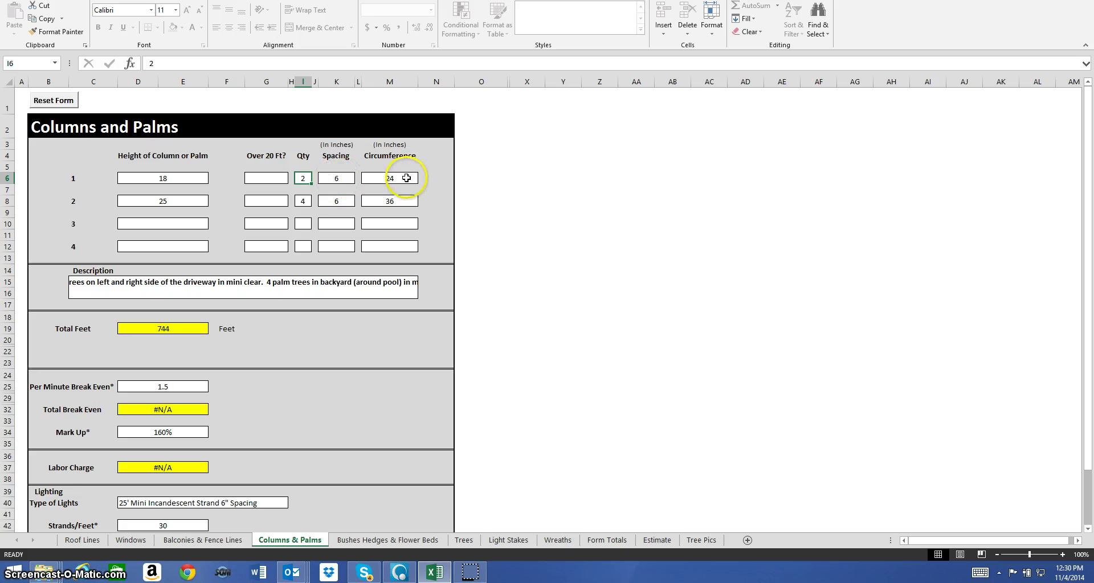
{"action": "left_click", "coordinate": [281, 180]}
{"action": "scroll", "coordinate": [361, 390], "scroll_direction": "down", "scroll_amount": 1}
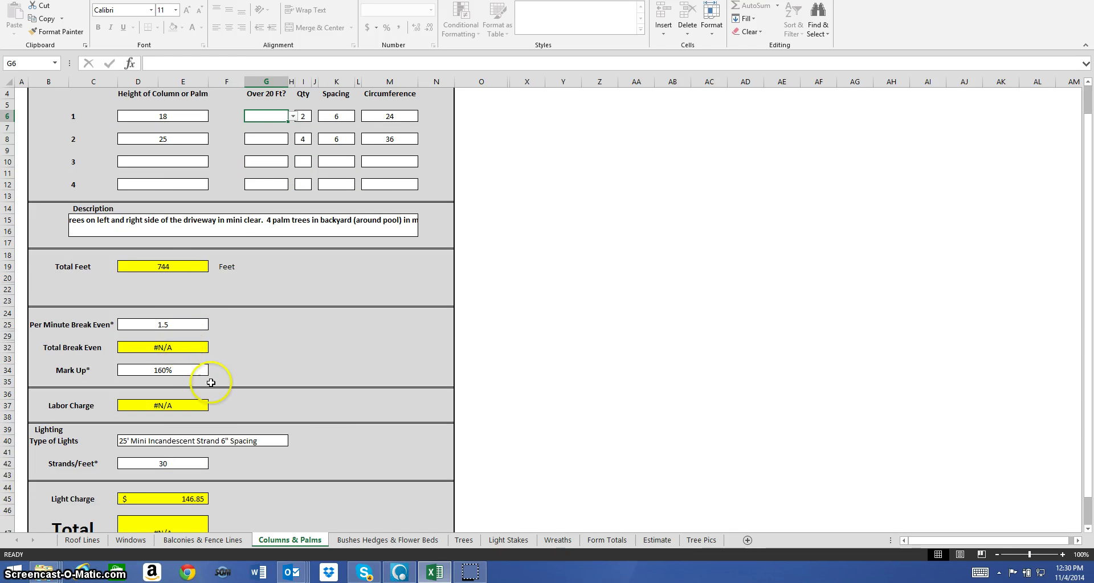
{"action": "scroll", "coordinate": [326, 420], "scroll_direction": "up", "scroll_amount": 1}
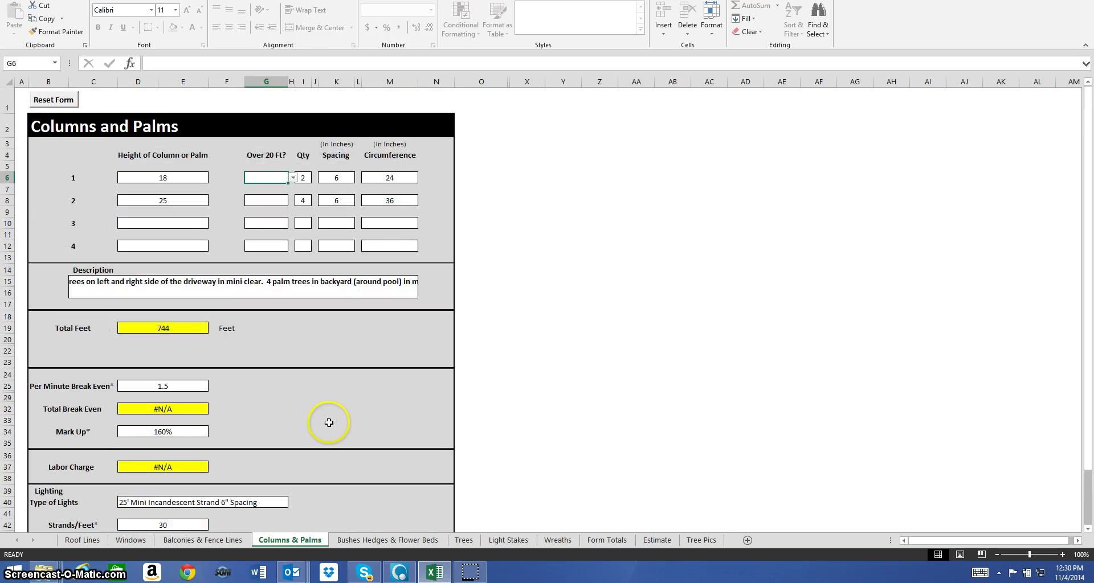
{"action": "left_click", "coordinate": [292, 179]}
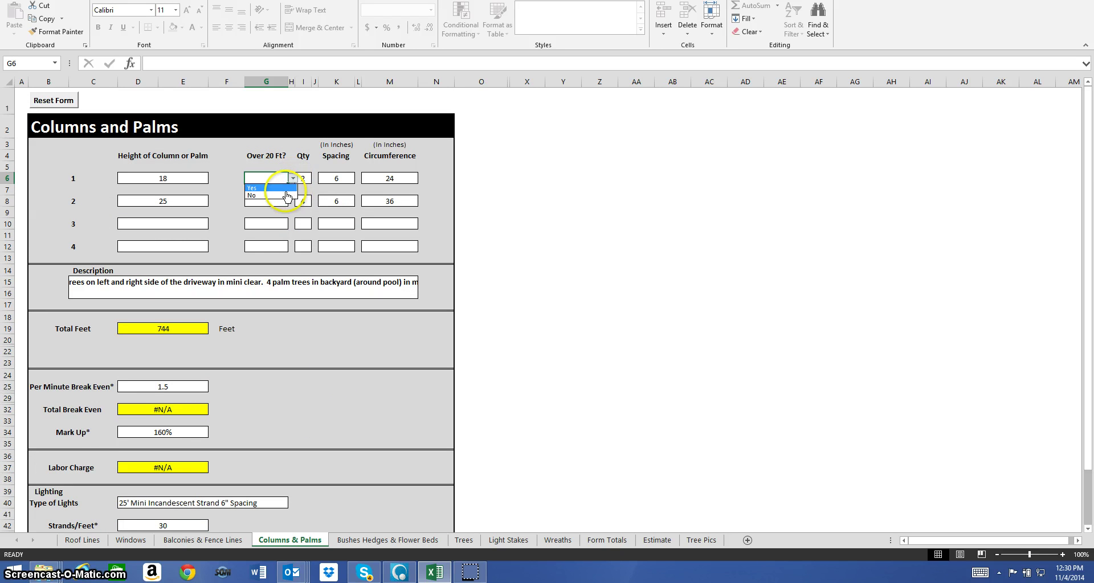
{"action": "left_click", "coordinate": [284, 196]}
{"action": "left_click", "coordinate": [280, 205]}
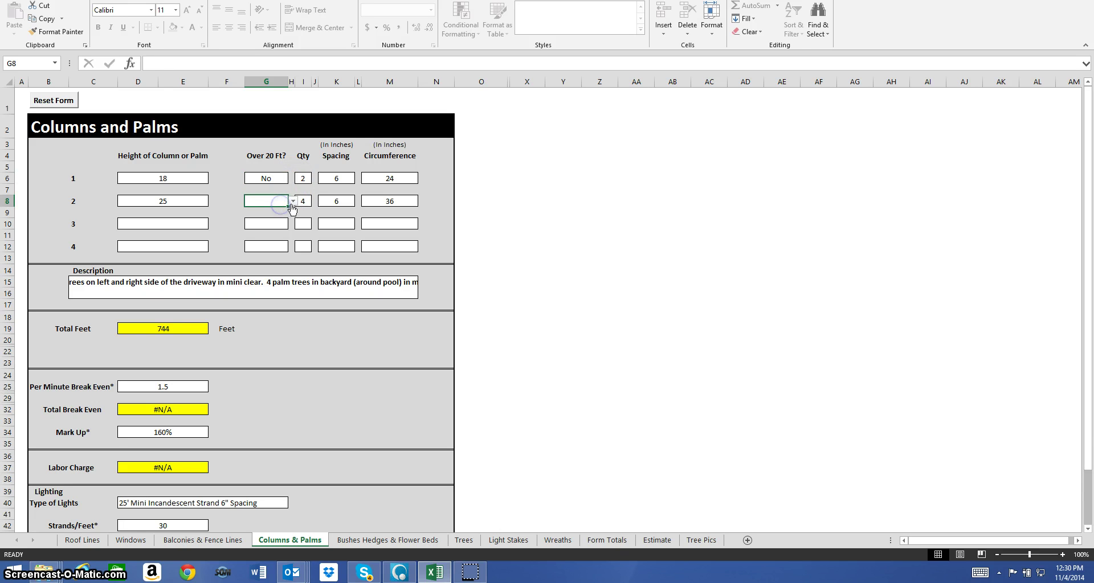
{"action": "left_click", "coordinate": [292, 201]}
{"action": "left_click", "coordinate": [278, 212]}
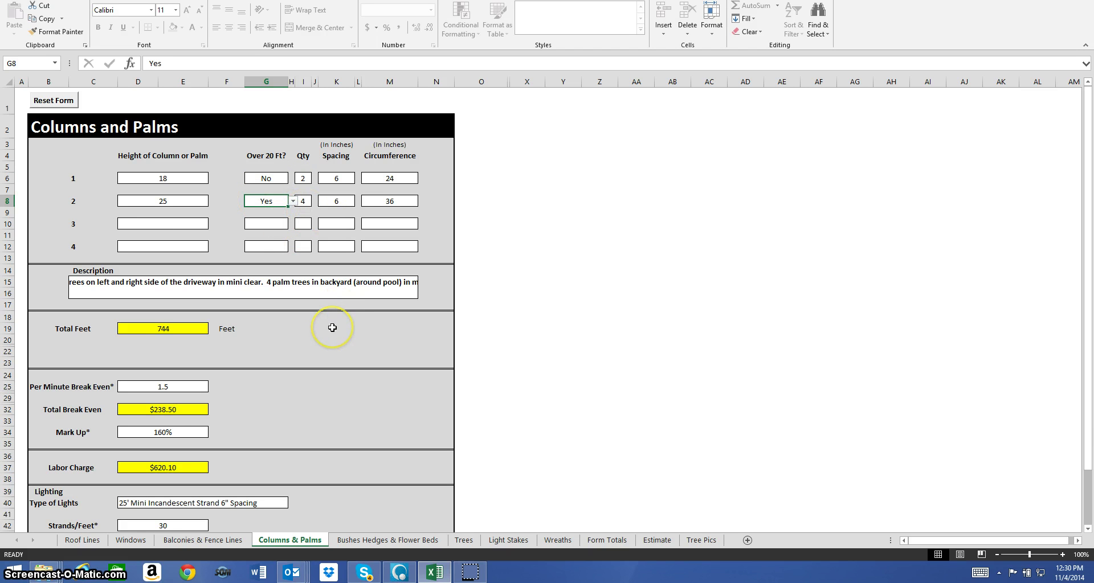
Step: Review the palm description, Per Minute Break Even, Mark Up and Labor Charge on the Columns and Palms form
{"action": "left_click_drag", "start_coordinate": [330, 326], "coordinate": [409, 340]}
{"action": "left_click", "coordinate": [206, 279]}
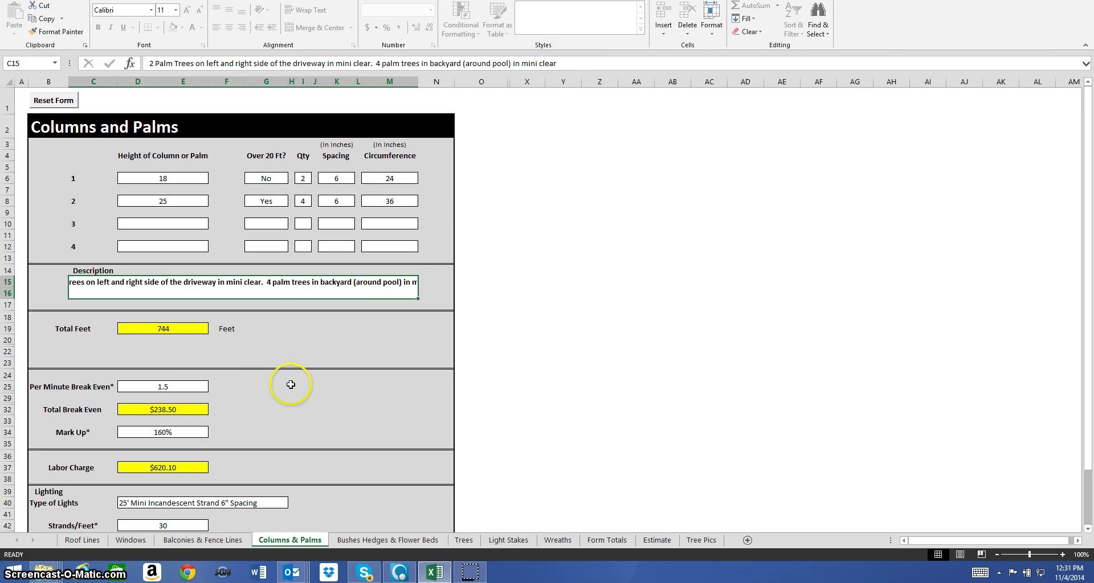
{"action": "left_click", "coordinate": [278, 420]}
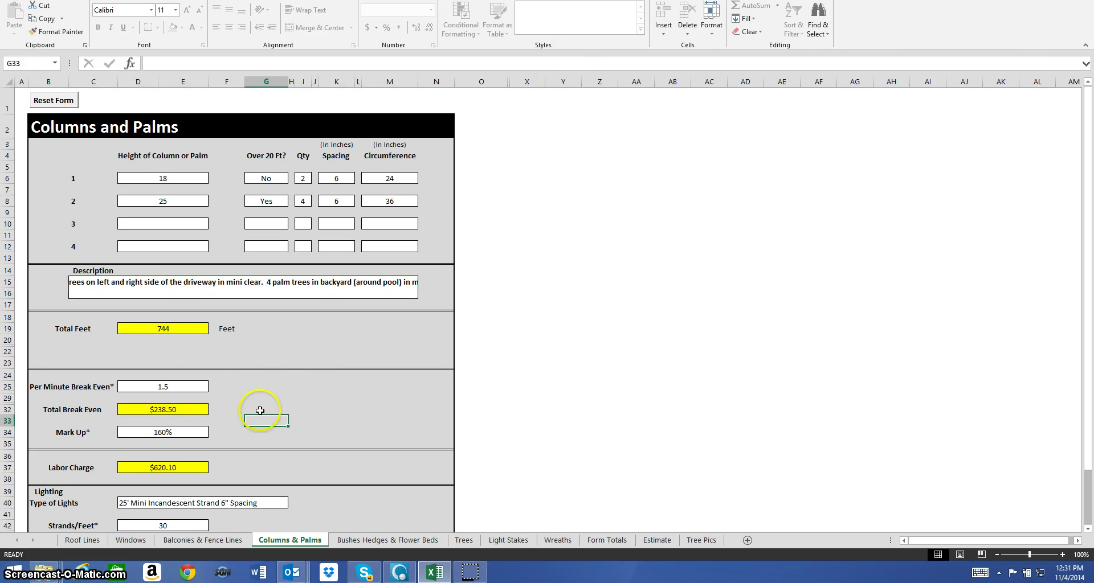
{"action": "left_click", "coordinate": [169, 386]}
{"action": "scroll", "coordinate": [296, 398], "scroll_direction": "down", "scroll_amount": 3}
{"action": "left_click", "coordinate": [187, 301]}
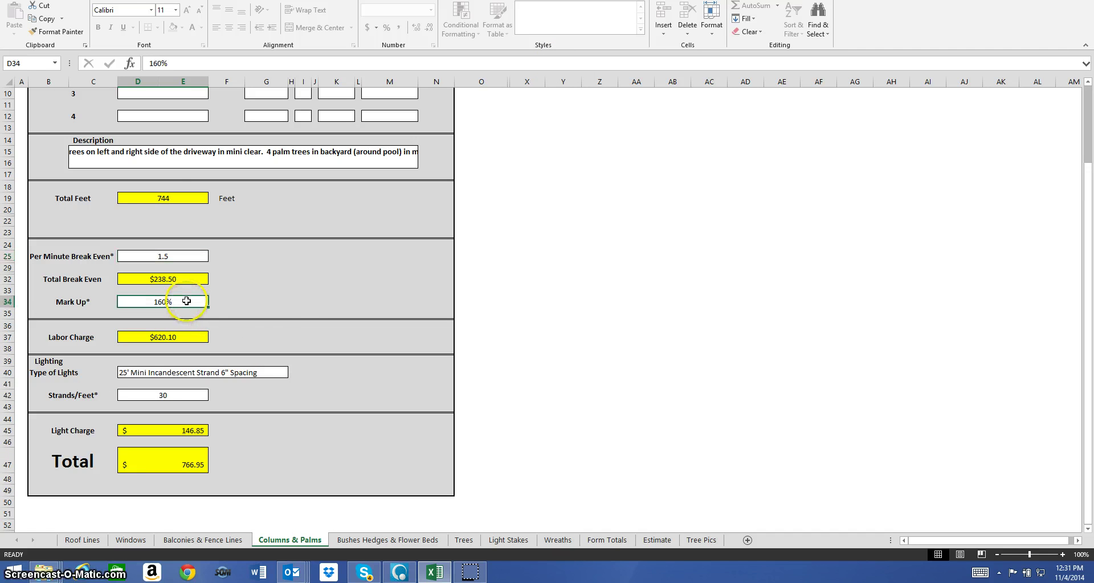
{"action": "left_click", "coordinate": [190, 332]}
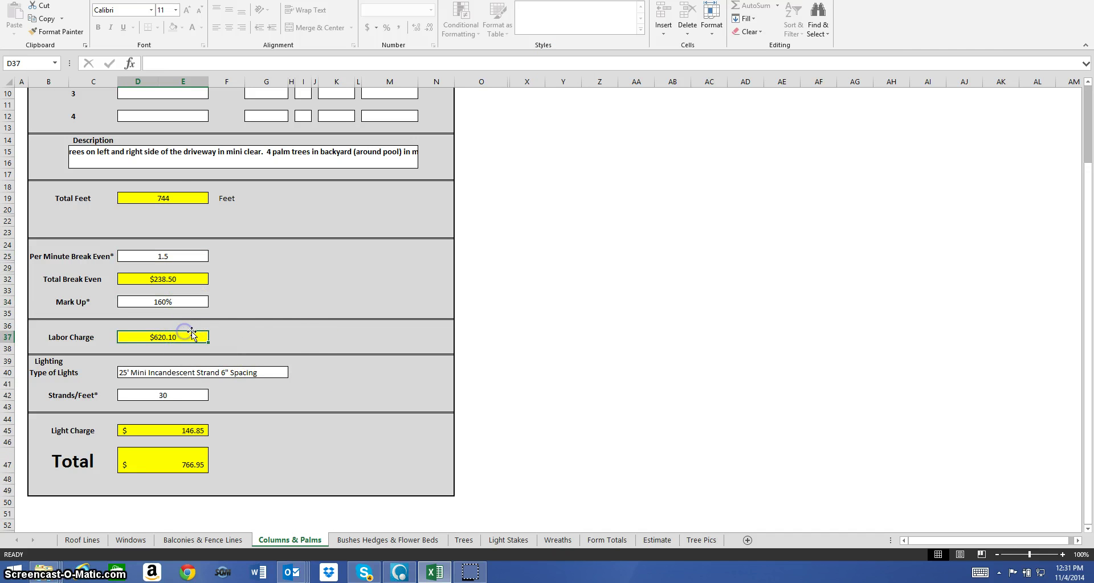
Step: Check the light type choices for the palms, keeping 25' Mini Incandescent Strand 6" Spacing, and the Strands/Feet entry
{"action": "left_click", "coordinate": [231, 375]}
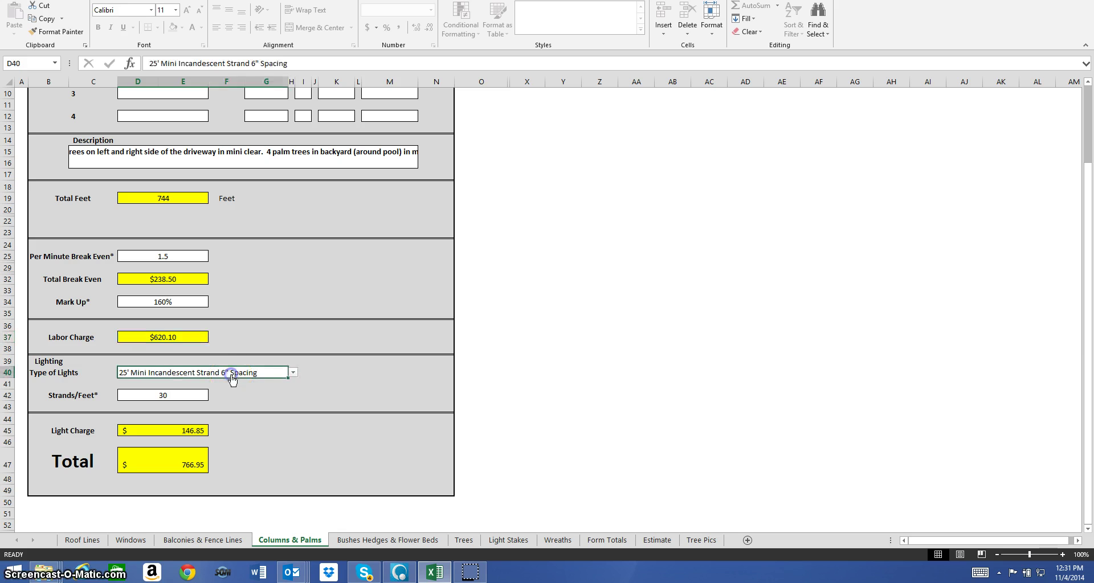
{"action": "left_click", "coordinate": [293, 374]}
{"action": "left_click", "coordinate": [293, 374]}
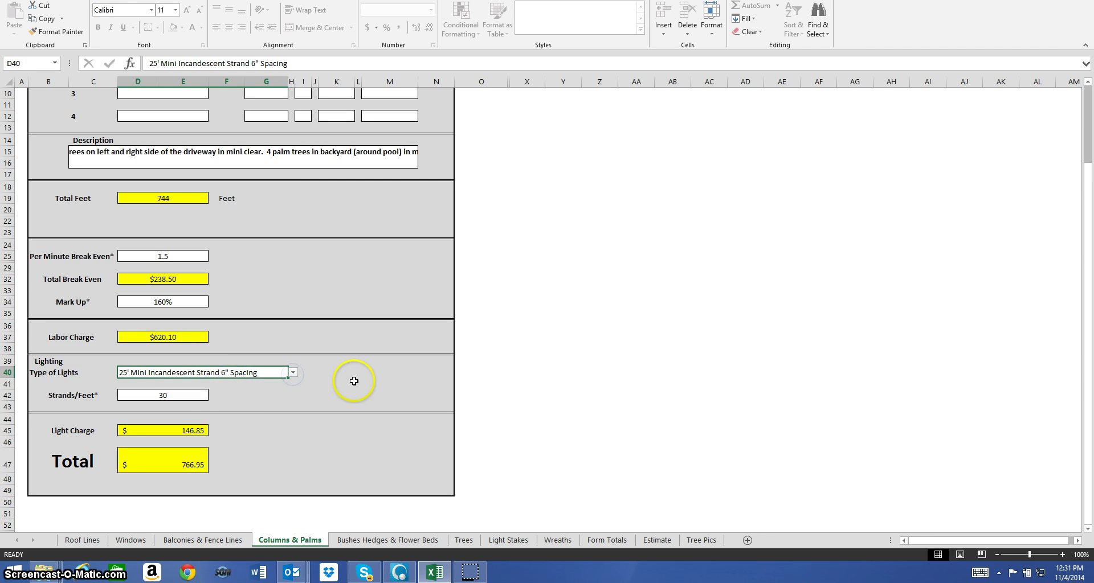
{"action": "left_click", "coordinate": [193, 394]}
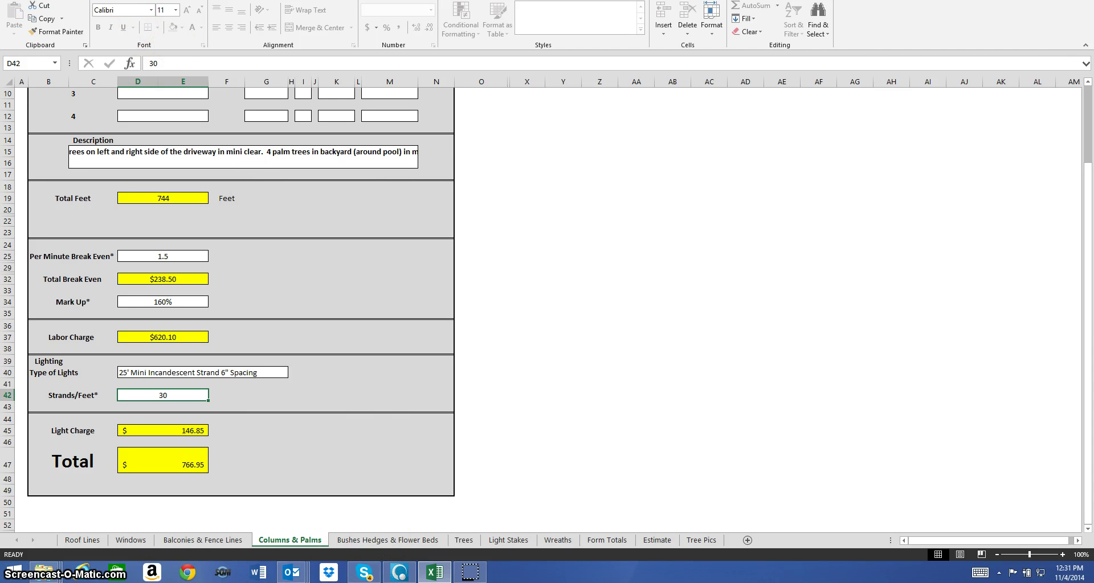
Step: On the Bushes Hedges & Flower Beds sheet, review the surface area entries, the Description and Total Feet
{"action": "left_click", "coordinate": [422, 540]}
{"action": "scroll", "coordinate": [425, 335], "scroll_direction": "up", "scroll_amount": 3}
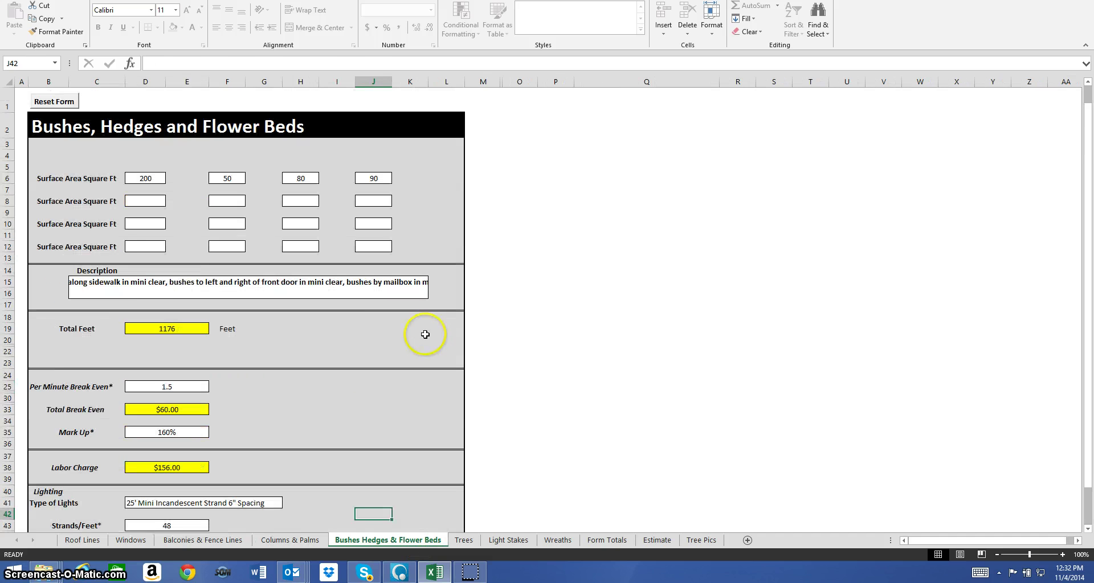
{"action": "left_click", "coordinate": [157, 180]}
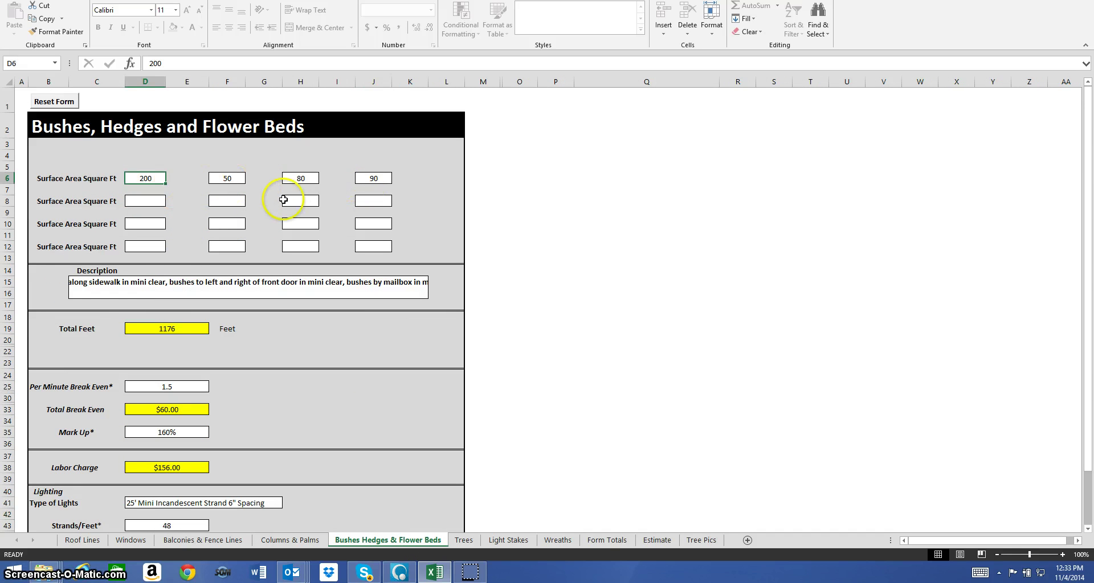
{"action": "left_click", "coordinate": [236, 178]}
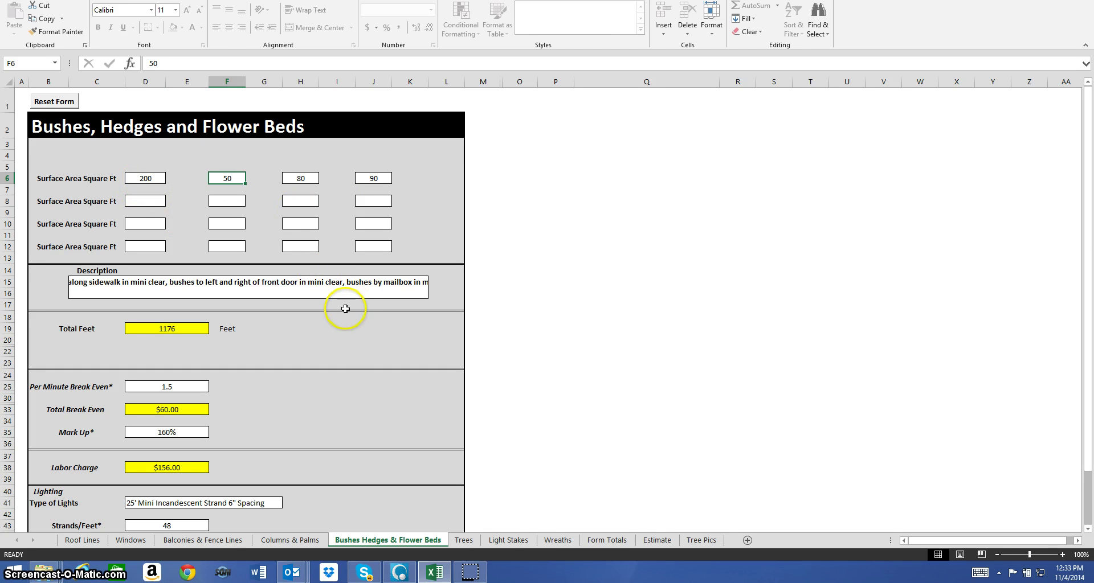
{"action": "left_click", "coordinate": [192, 331]}
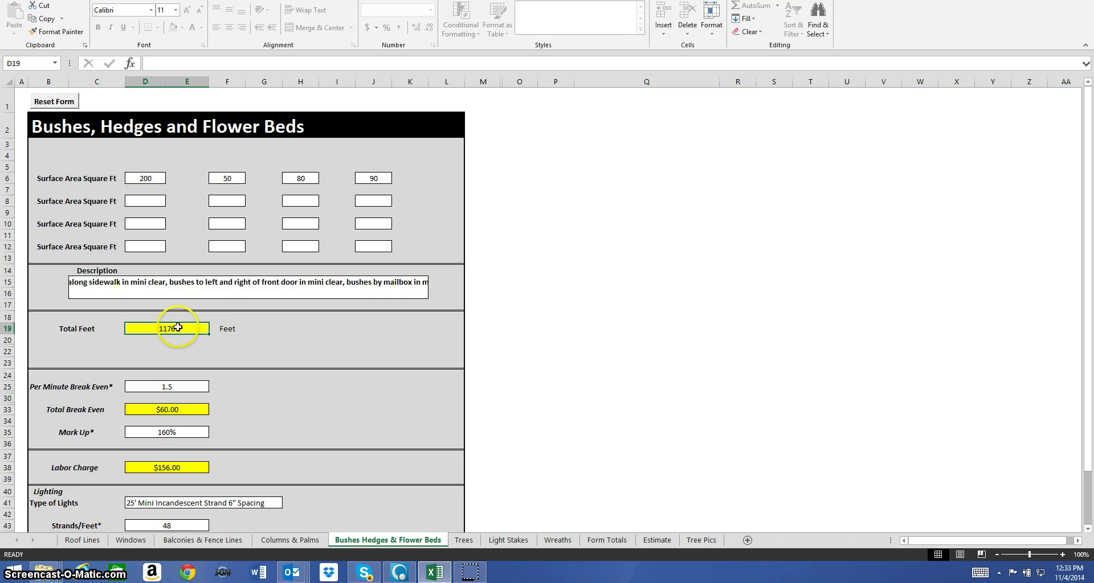
{"action": "left_click", "coordinate": [383, 290]}
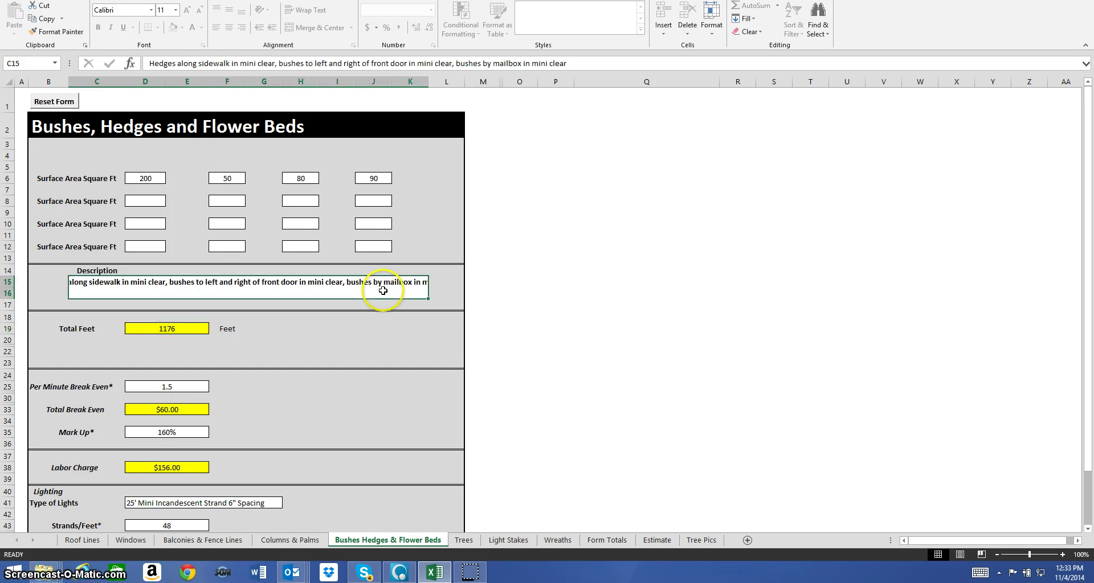
{"action": "left_click", "coordinate": [172, 328]}
Step: Check the Per Minute Break Even, Total Break Even and Mark Up values for the bushes and hedges
{"action": "left_click", "coordinate": [194, 391]}
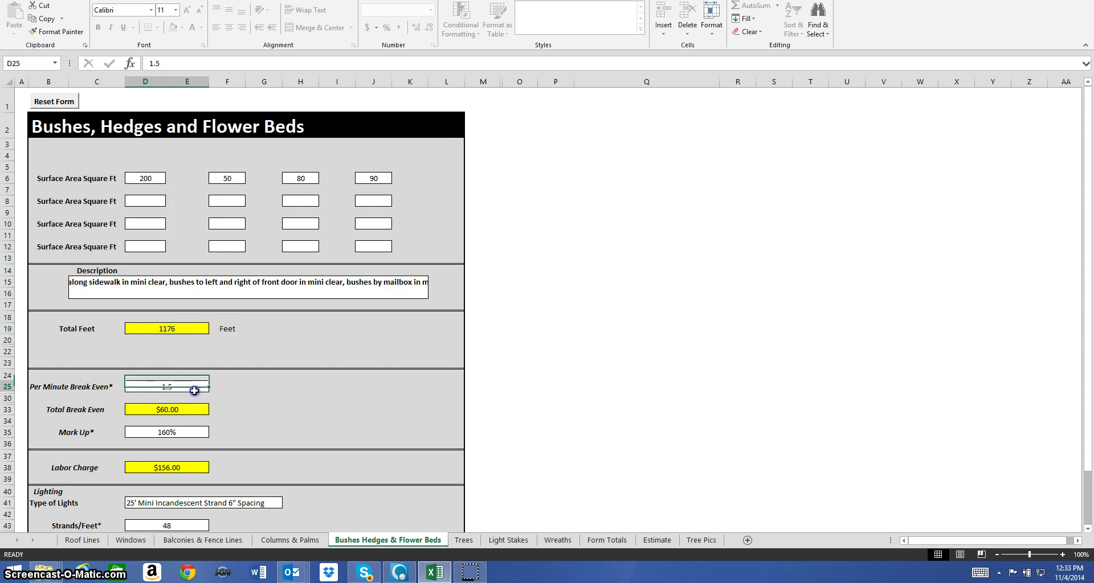
{"action": "left_click", "coordinate": [181, 412]}
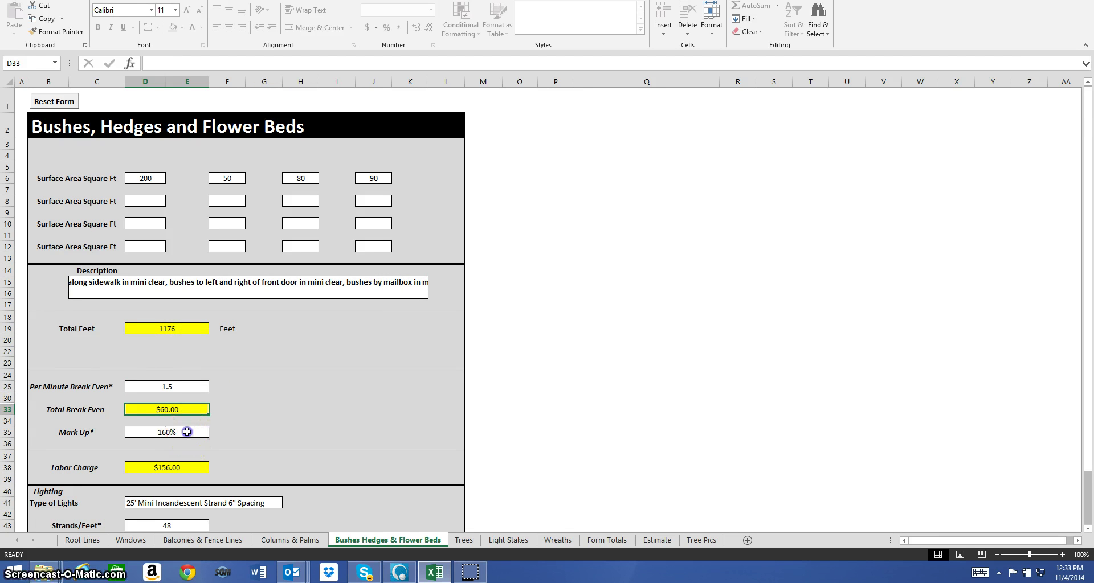
{"action": "left_click", "coordinate": [186, 431]}
Step: Look through the light types for the bushes, keeping 25' Mini Incandescent Strand 6" Spacing, and check the Total
{"action": "scroll", "coordinate": [359, 407], "scroll_direction": "down", "scroll_amount": 2}
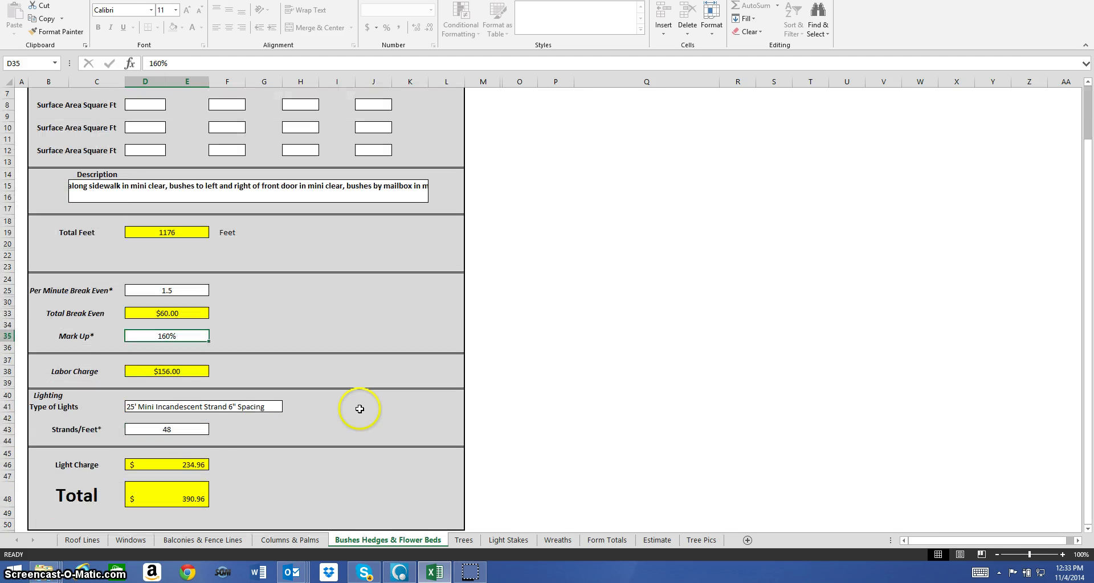
{"action": "left_click", "coordinate": [265, 411]}
{"action": "left_click", "coordinate": [288, 407]}
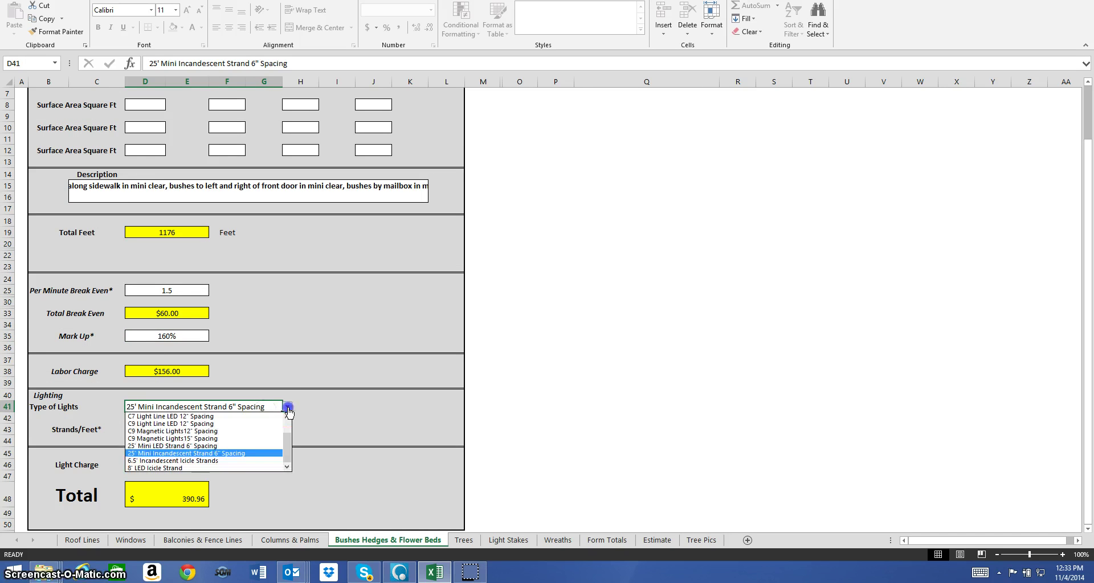
{"action": "key", "text": "Escape"}
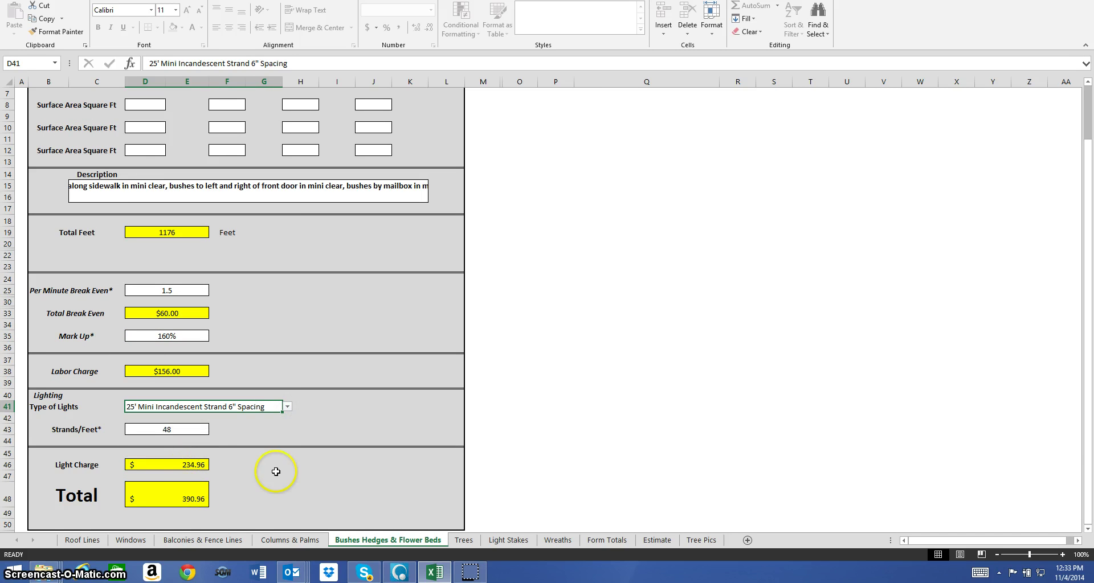
{"action": "left_click", "coordinate": [203, 493]}
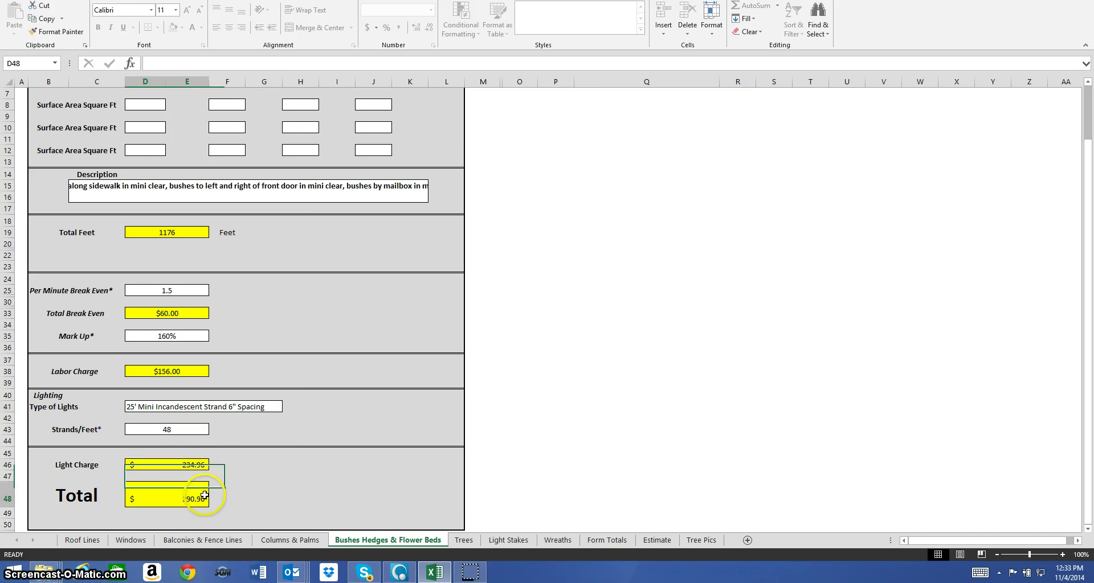
Step: View the tree size and wrap table on the Trees sheet and open its reference tree images
{"action": "left_click", "coordinate": [464, 540]}
{"action": "scroll", "coordinate": [434, 472], "scroll_direction": "up", "scroll_amount": 5}
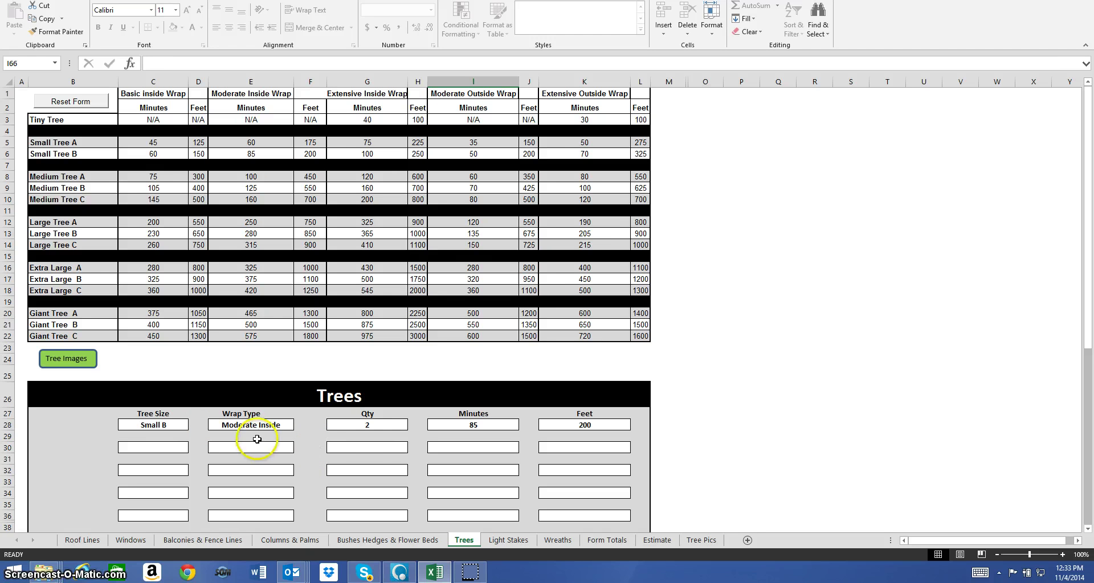
{"action": "left_click", "coordinate": [73, 364]}
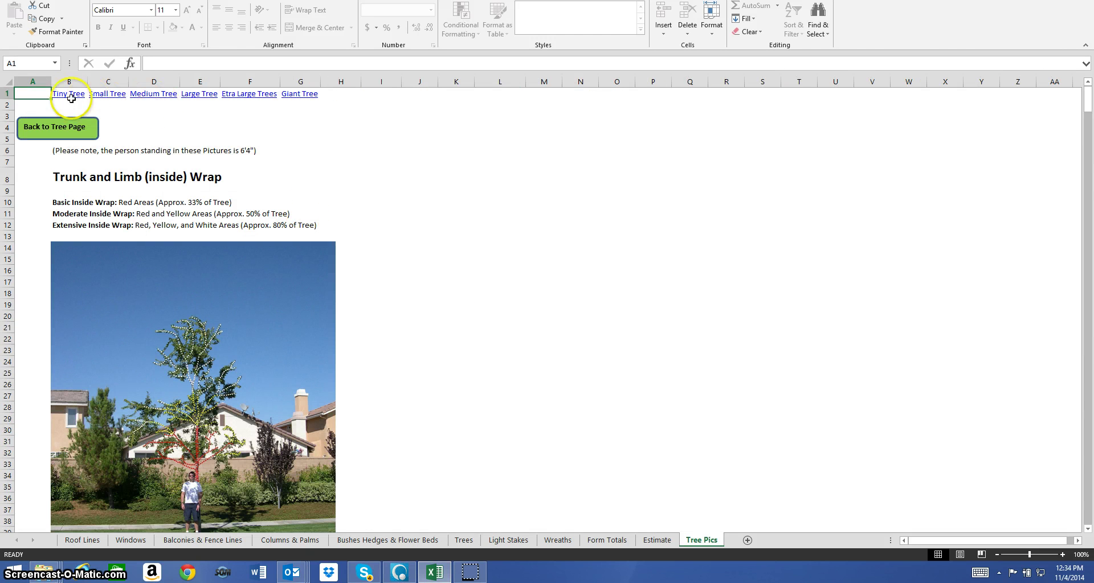
Step: Browse the Tiny Trees reference pictures and return to the inside wrap explanation at the start of the Tree Pics sheet
{"action": "scroll", "coordinate": [397, 308], "scroll_direction": "down", "scroll_amount": 8}
{"action": "scroll", "coordinate": [397, 308], "scroll_direction": "down", "scroll_amount": 15}
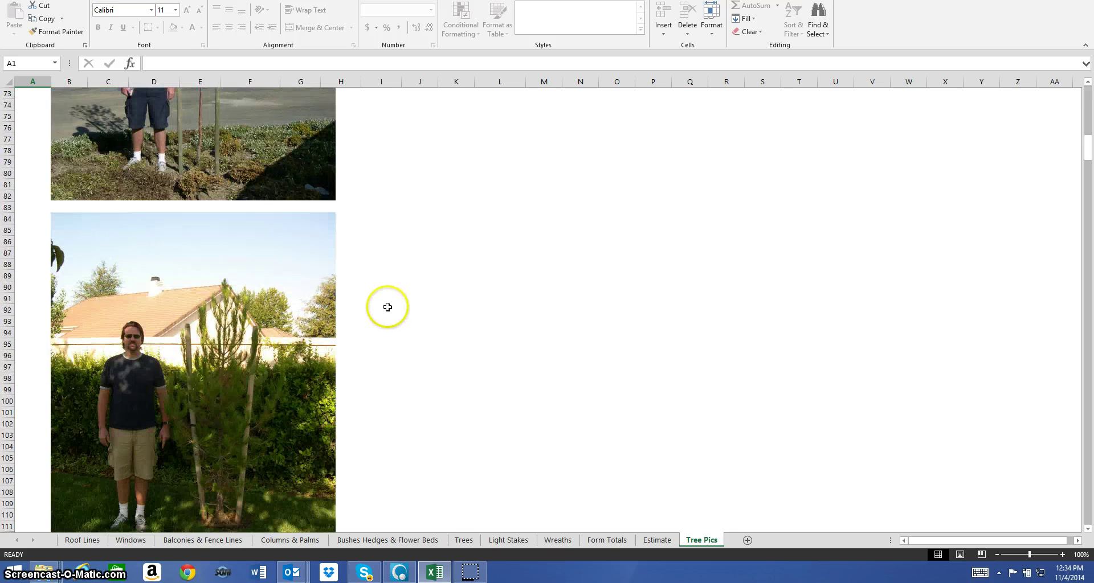
{"action": "scroll", "coordinate": [386, 305], "scroll_direction": "up", "scroll_amount": 8}
{"action": "scroll", "coordinate": [361, 301], "scroll_direction": "up", "scroll_amount": 4}
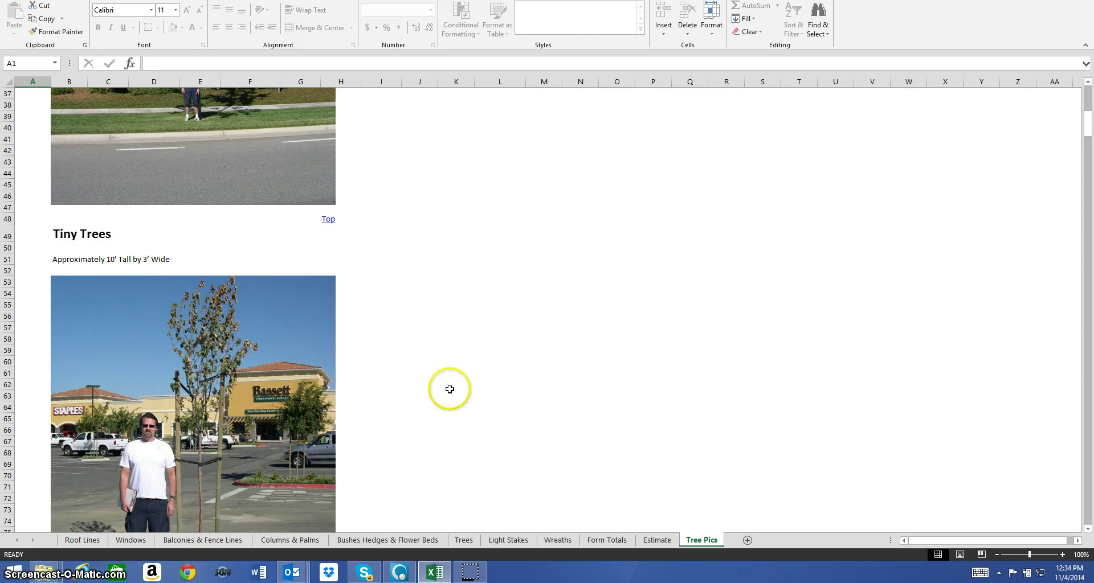
{"action": "scroll", "coordinate": [449, 389], "scroll_direction": "up", "scroll_amount": 7}
{"action": "scroll", "coordinate": [449, 389], "scroll_direction": "up", "scroll_amount": 5}
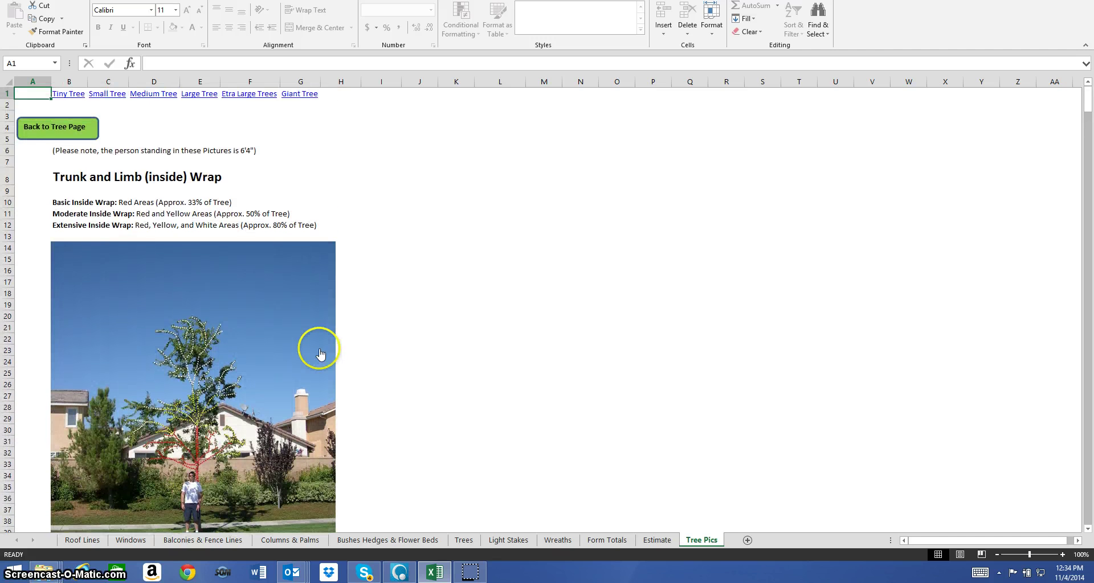
Step: View the Medium Trees reference pictures and return to the tree size links
{"action": "left_click", "coordinate": [153, 94]}
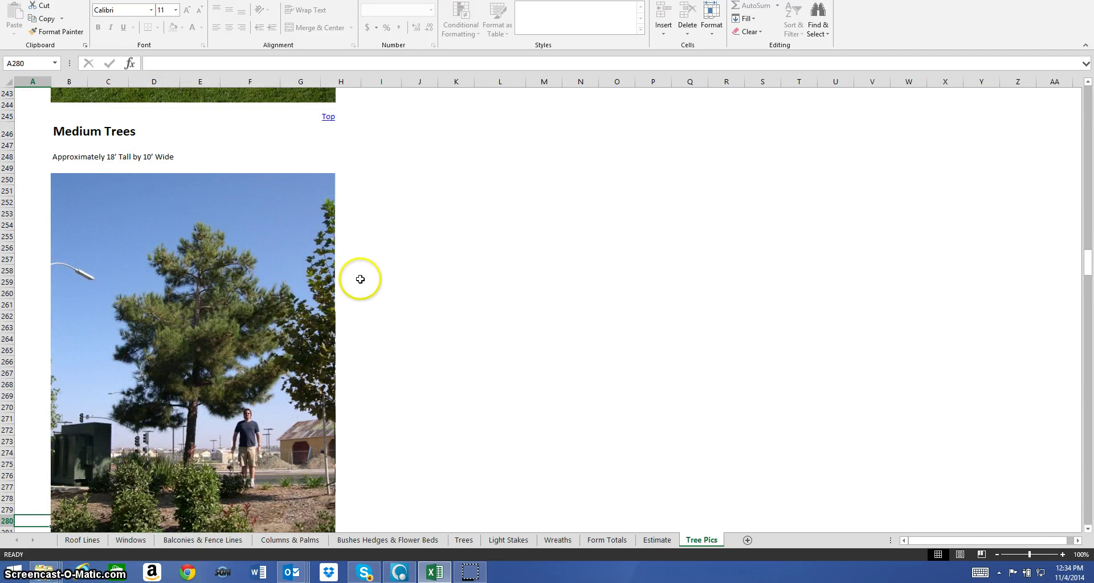
{"action": "scroll", "coordinate": [359, 281], "scroll_direction": "down", "scroll_amount": 14}
{"action": "scroll", "coordinate": [358, 281], "scroll_direction": "up", "scroll_amount": 16}
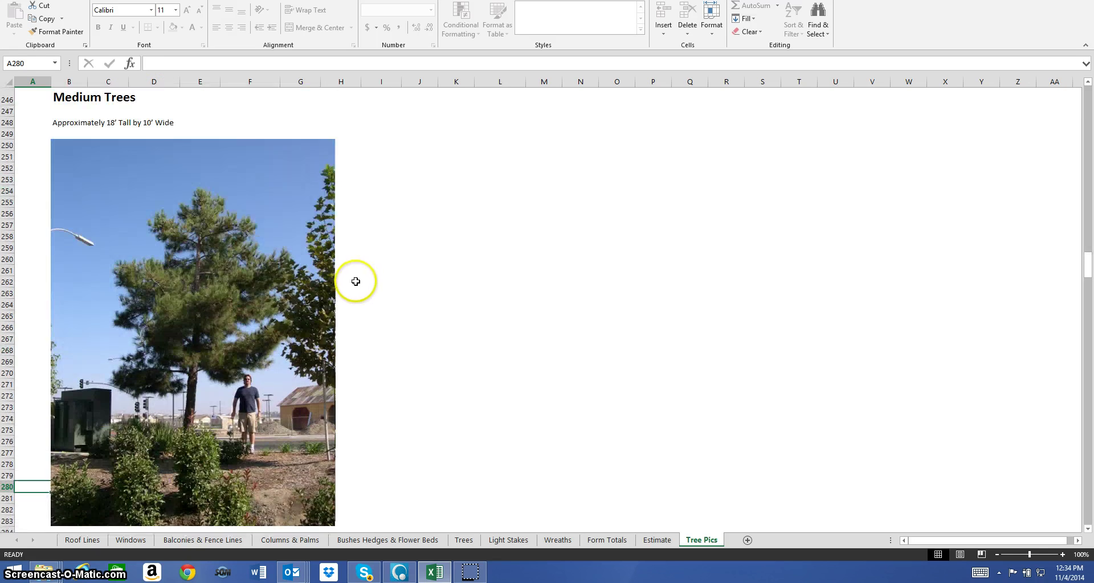
{"action": "left_click", "coordinate": [334, 186]}
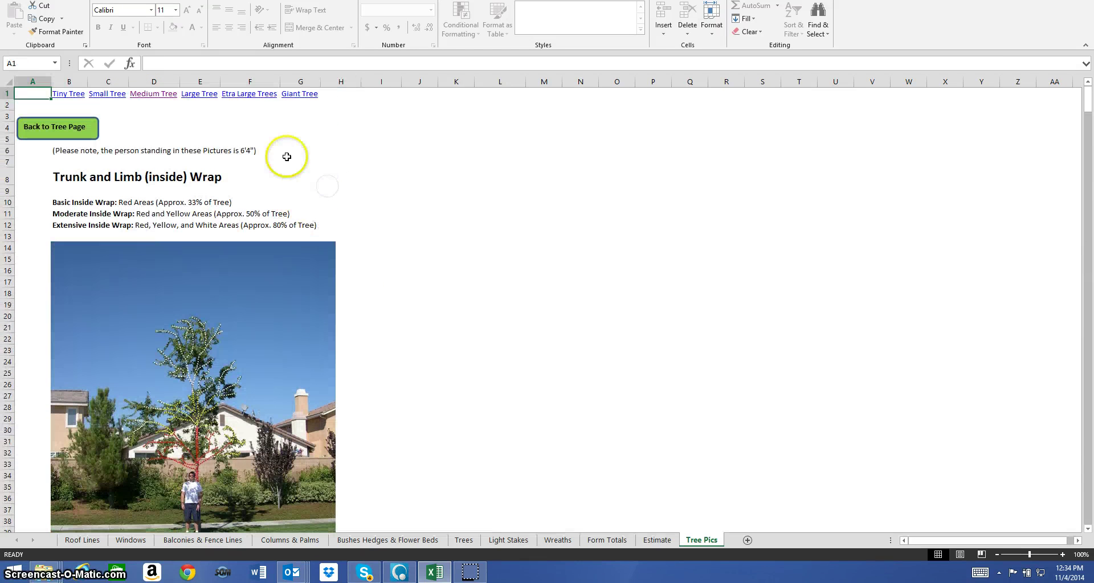
Step: View the Giant Tree reference pictures on the Tree Pics sheet
{"action": "left_click", "coordinate": [297, 95]}
{"action": "scroll", "coordinate": [398, 380], "scroll_direction": "down", "scroll_amount": 20}
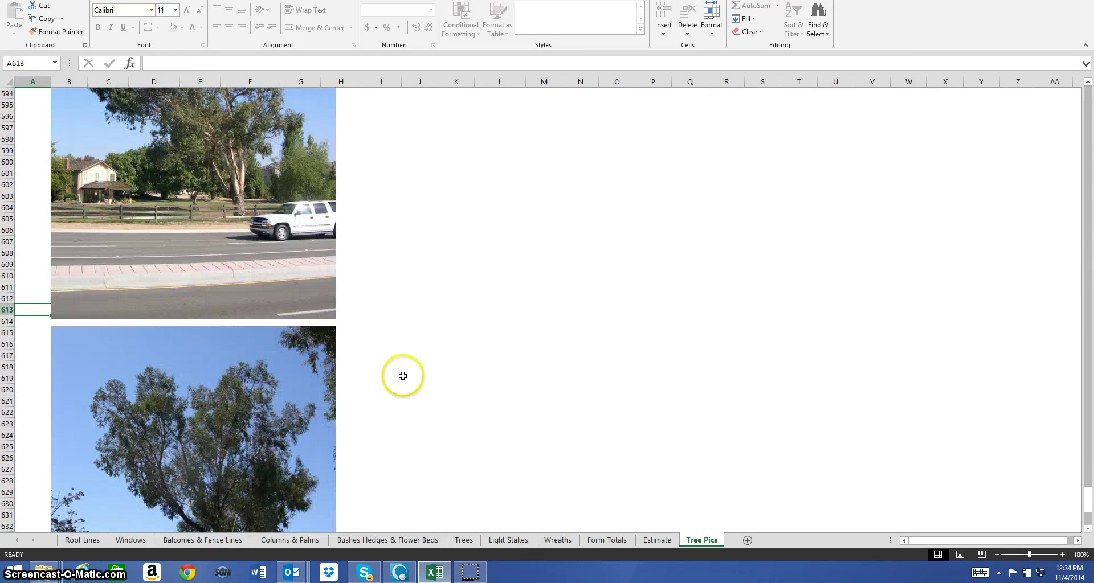
{"action": "scroll", "coordinate": [396, 387], "scroll_direction": "up", "scroll_amount": 17}
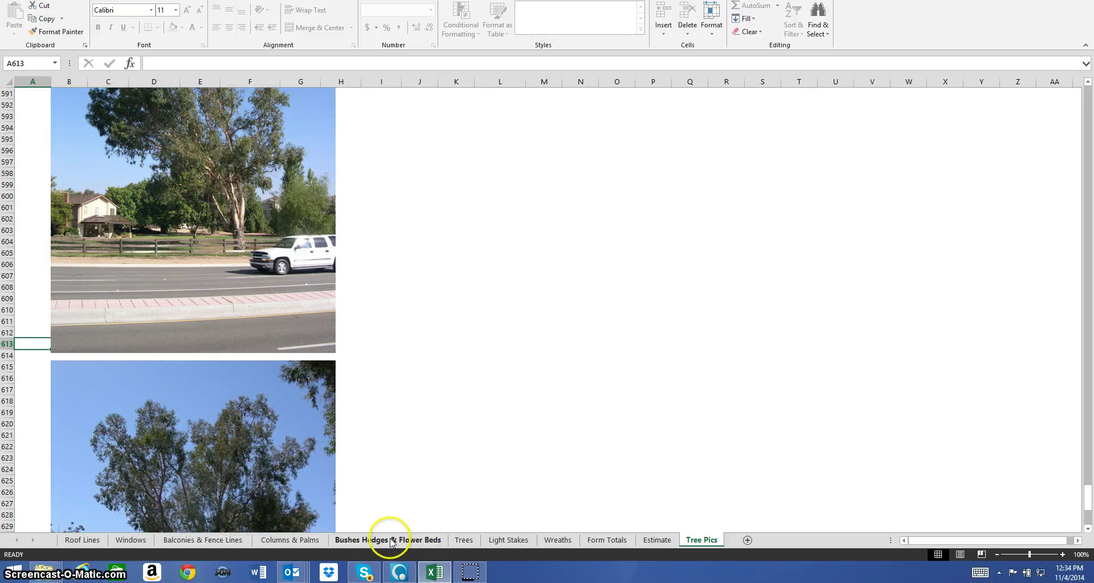
{"action": "scroll", "coordinate": [305, 265], "scroll_direction": "up", "scroll_amount": 1}
{"action": "scroll", "coordinate": [302, 262], "scroll_direction": "up", "scroll_amount": 3}
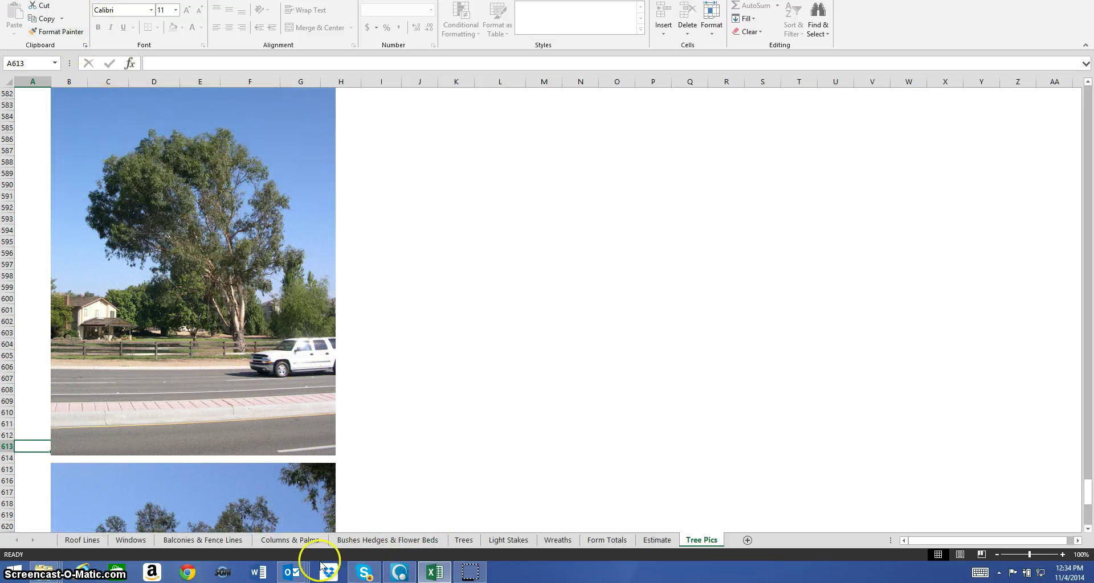
Step: Return to the Trees sheet and view the available tree size and wrap type options for the first tree entry
{"action": "left_click", "coordinate": [472, 542]}
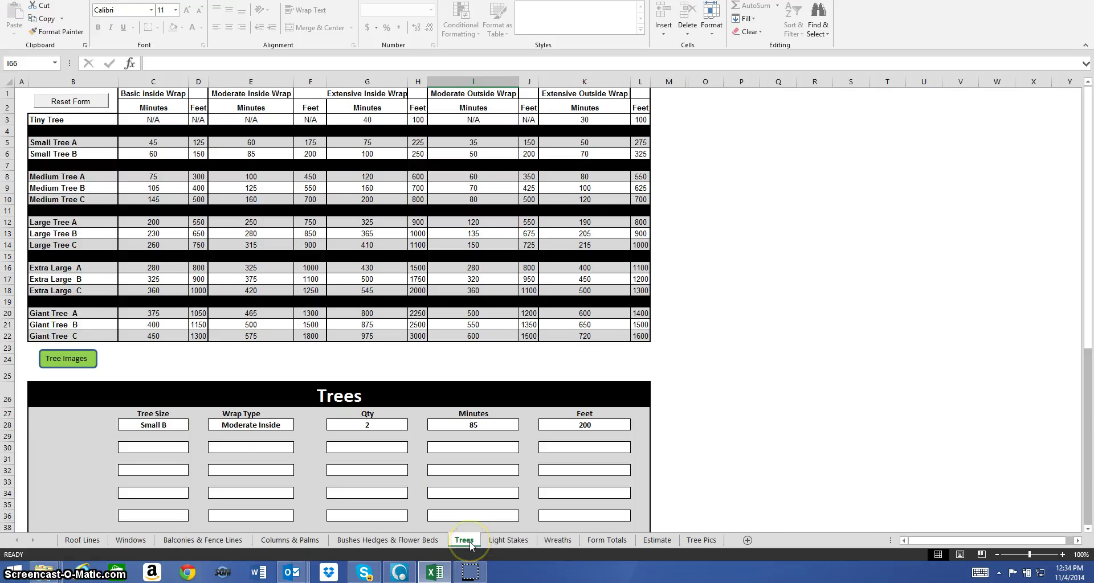
{"action": "scroll", "coordinate": [433, 411], "scroll_direction": "down", "scroll_amount": 2}
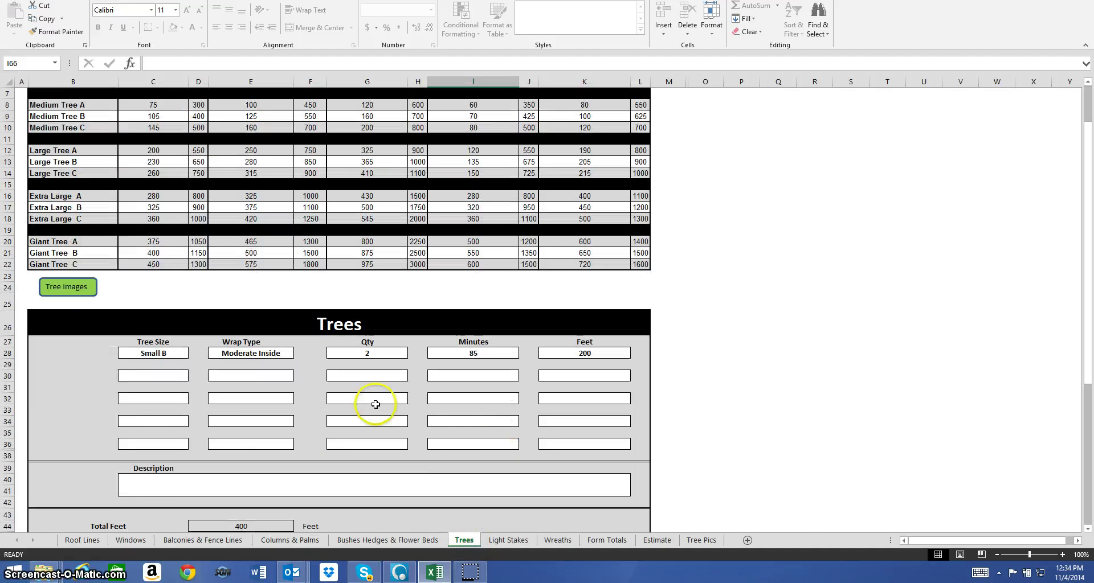
{"action": "left_click", "coordinate": [147, 354]}
{"action": "left_click", "coordinate": [194, 353]}
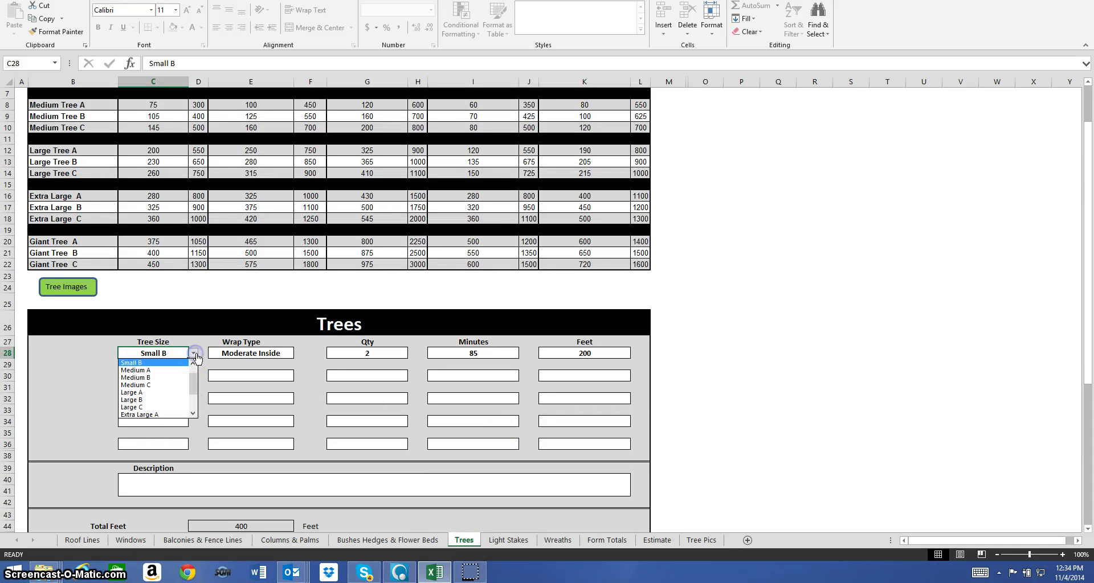
{"action": "left_click_drag", "start_coordinate": [199, 381], "coordinate": [198, 417]}
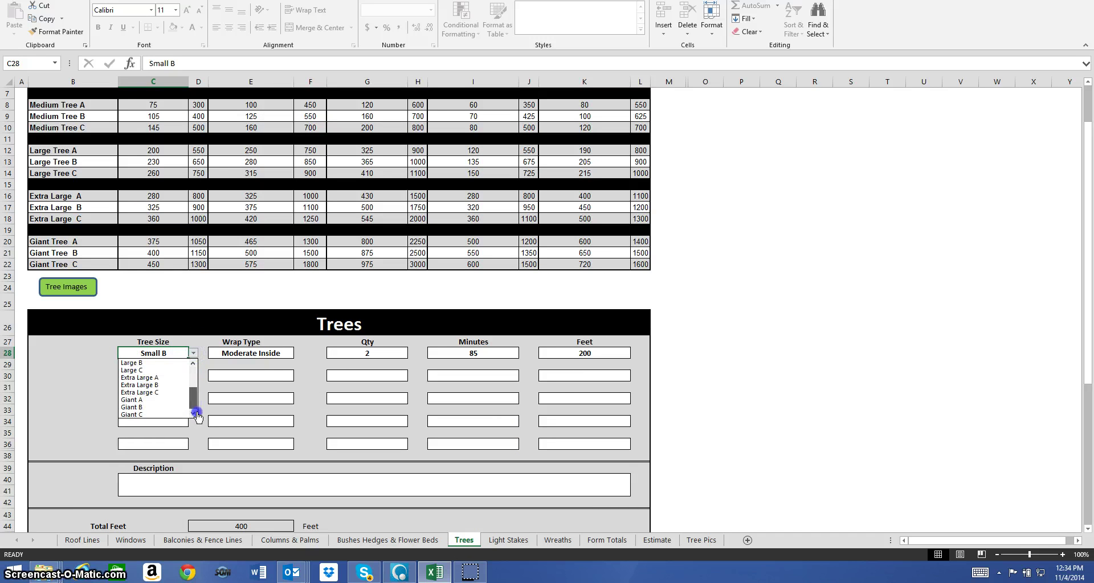
{"action": "left_click", "coordinate": [288, 355]}
{"action": "left_click", "coordinate": [300, 354]}
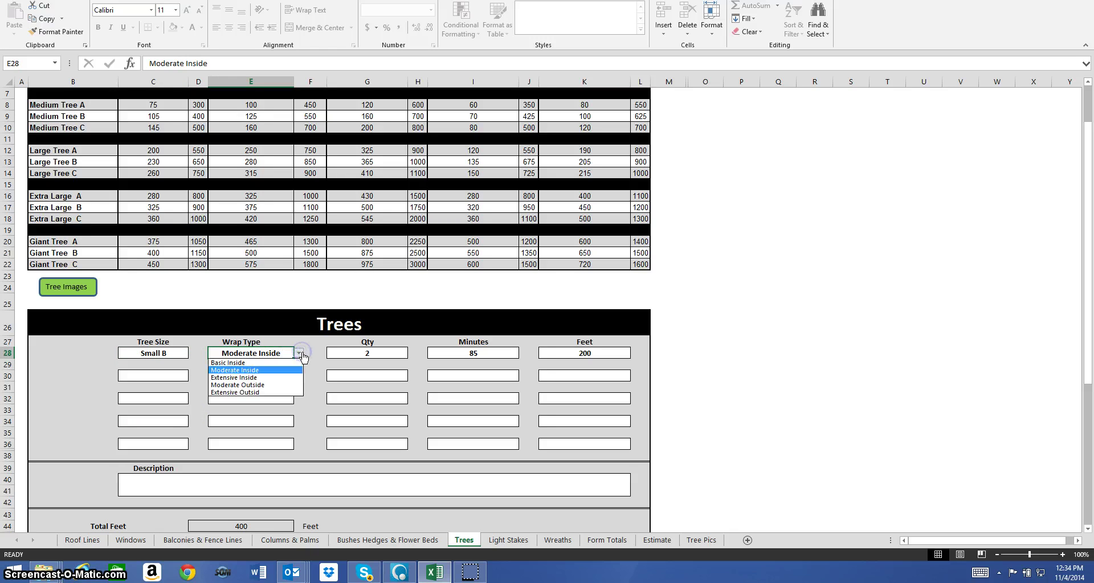
{"action": "left_click", "coordinate": [300, 353]}
Step: Check the first tree entry's quantity, minutes and feet, and set its quantity to 4
{"action": "left_click", "coordinate": [368, 353]}
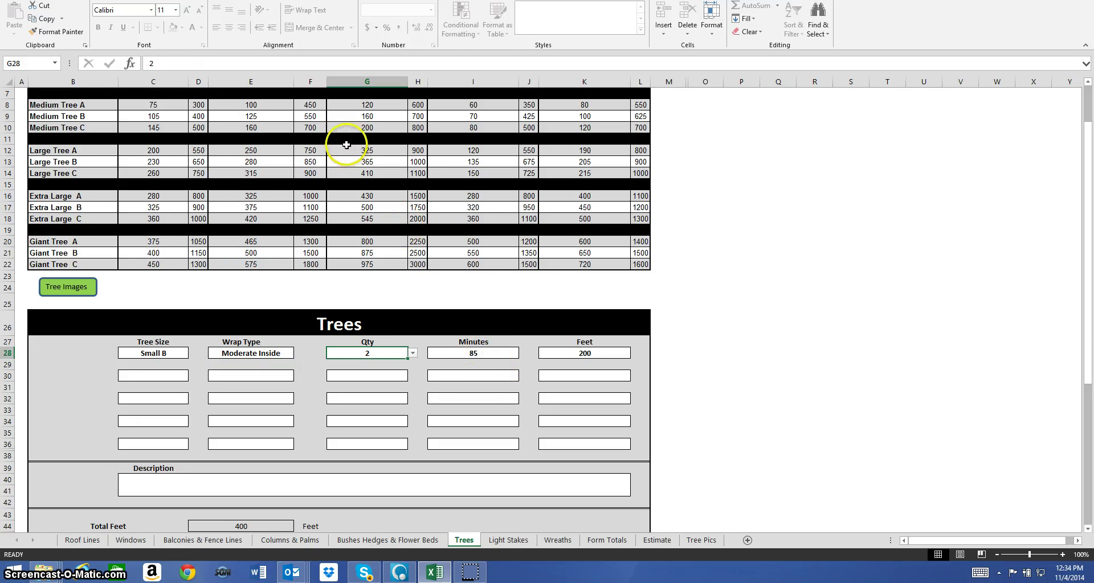
{"action": "left_click", "coordinate": [476, 354]}
{"action": "left_click", "coordinate": [615, 349]}
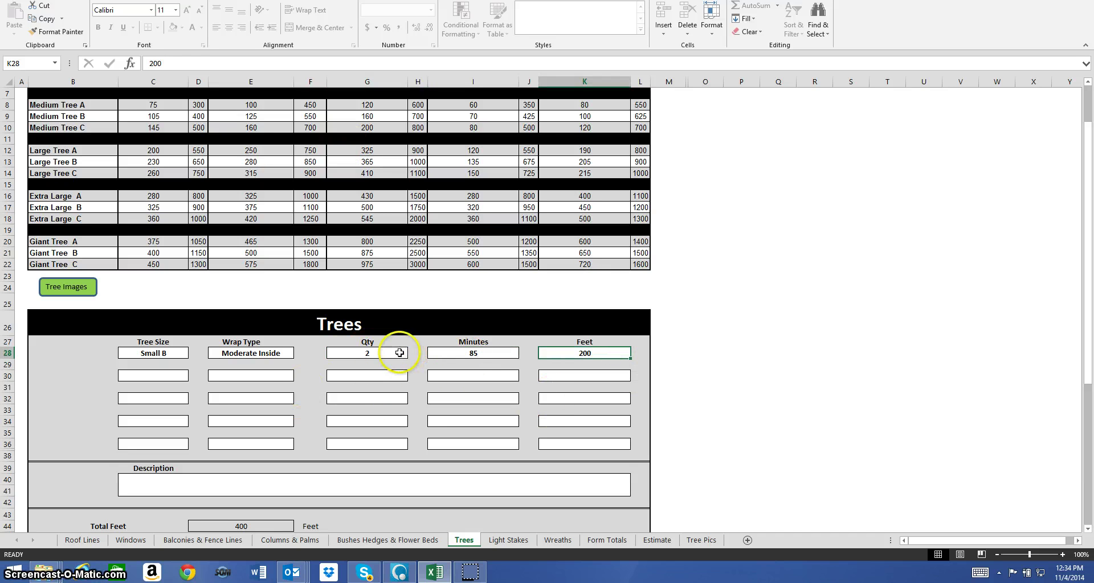
{"action": "left_click", "coordinate": [379, 359]}
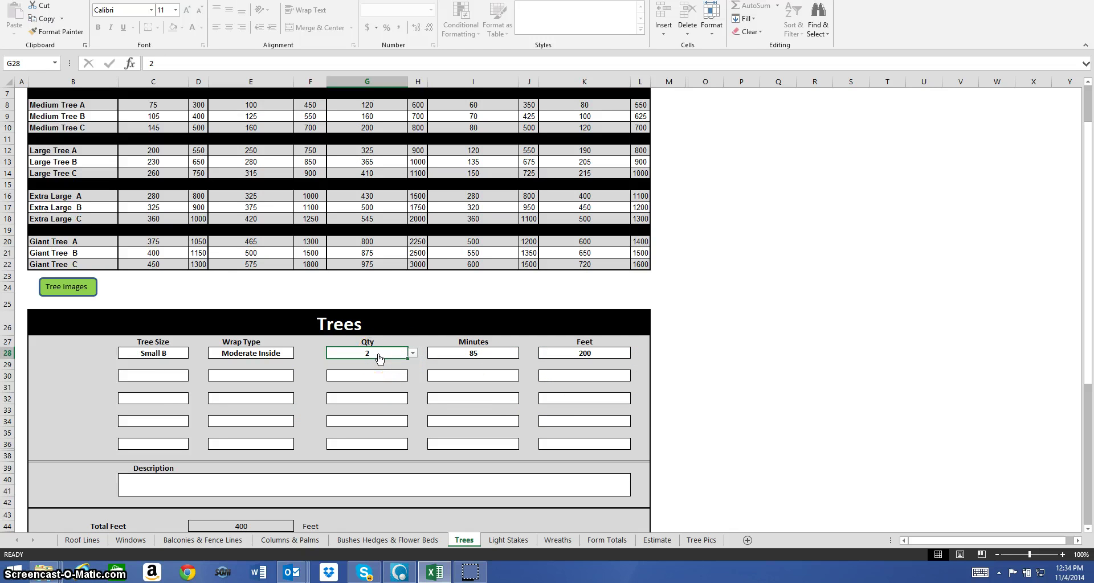
{"action": "left_click", "coordinate": [412, 353]}
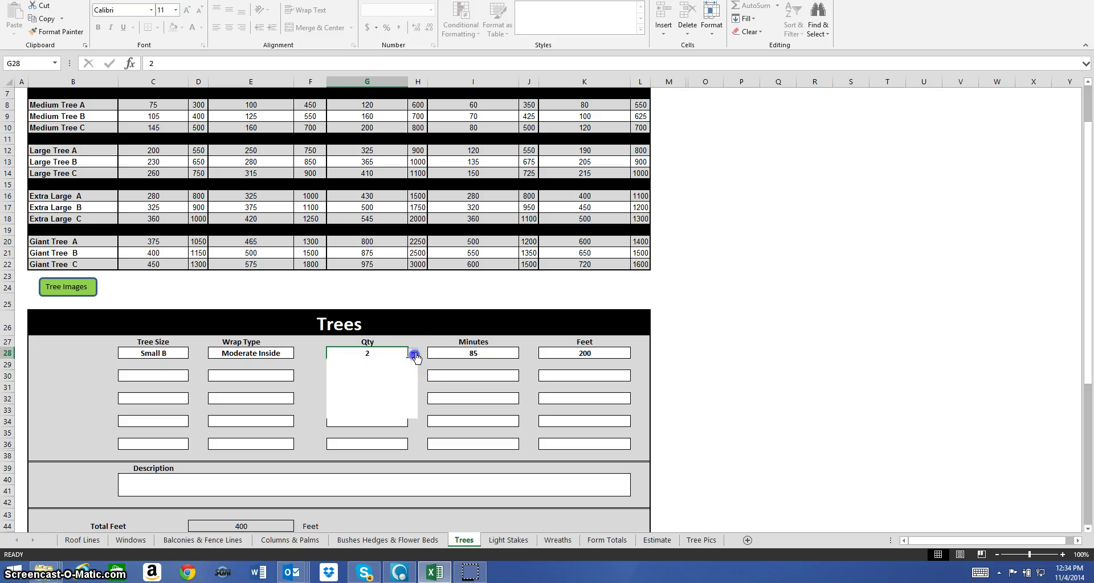
{"action": "left_click", "coordinate": [389, 377]}
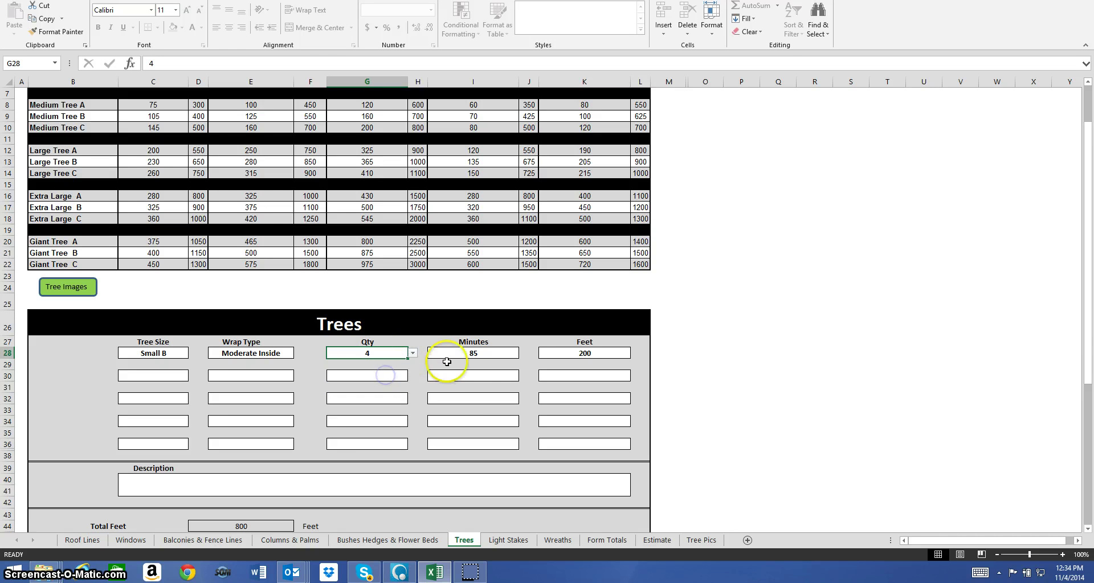
Step: Review the description, total feet, break-even, labor, lighting and total sections of the Trees form
{"action": "scroll", "coordinate": [265, 528], "scroll_direction": "down", "scroll_amount": 1}
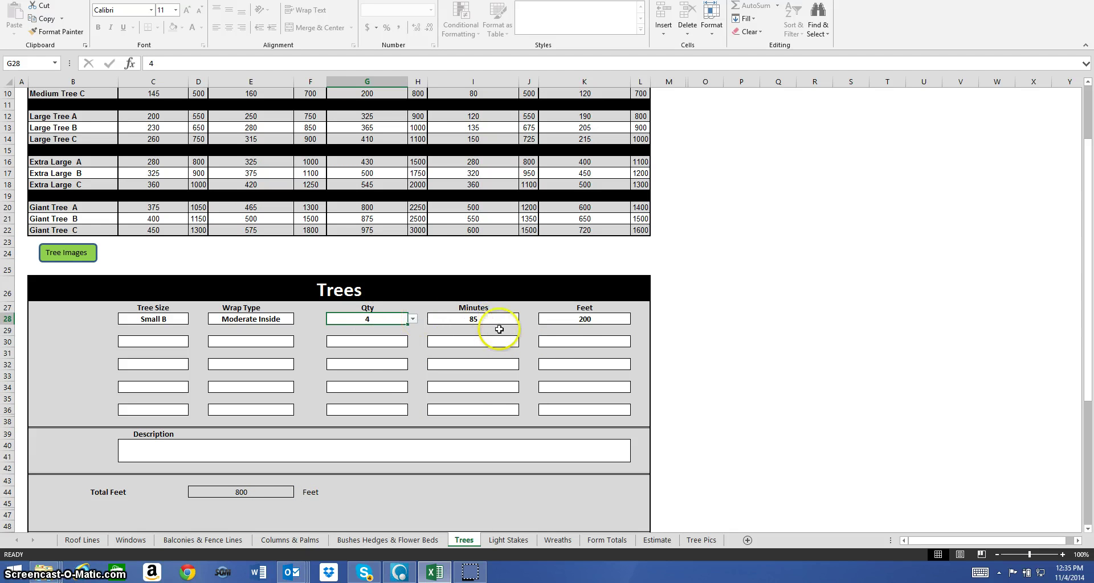
{"action": "scroll", "coordinate": [545, 349], "scroll_direction": "down", "scroll_amount": 2}
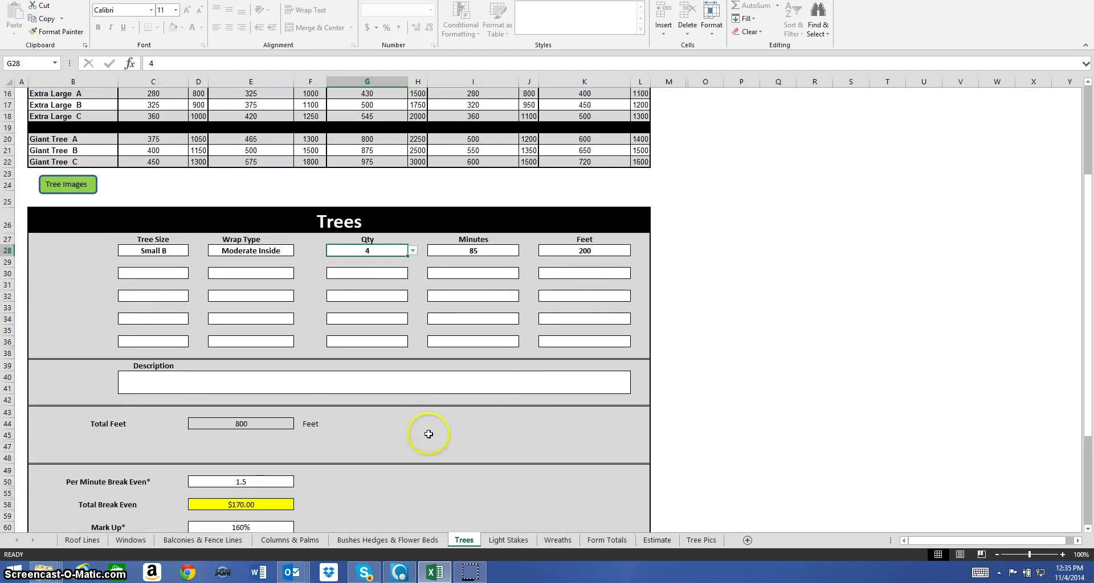
{"action": "left_click", "coordinate": [292, 387]}
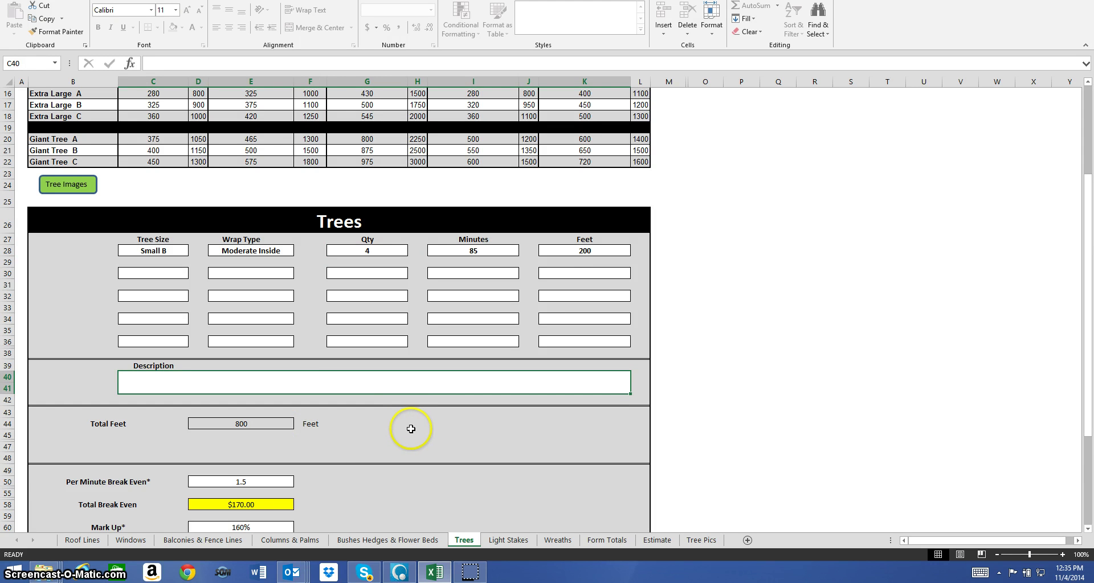
{"action": "scroll", "coordinate": [399, 448], "scroll_direction": "down", "scroll_amount": 3}
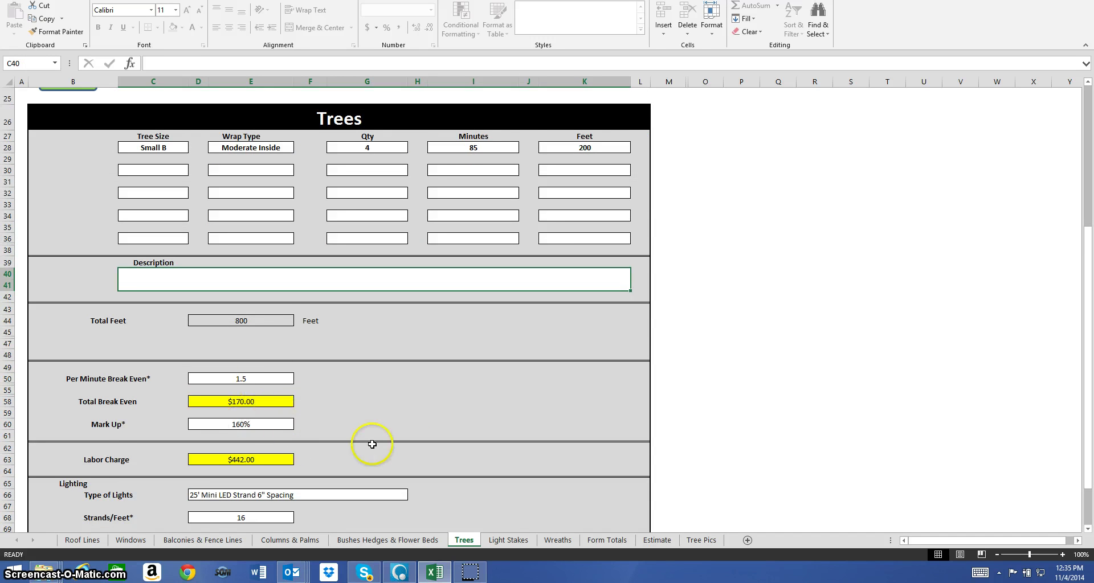
{"action": "scroll", "coordinate": [372, 445], "scroll_direction": "down", "scroll_amount": 2}
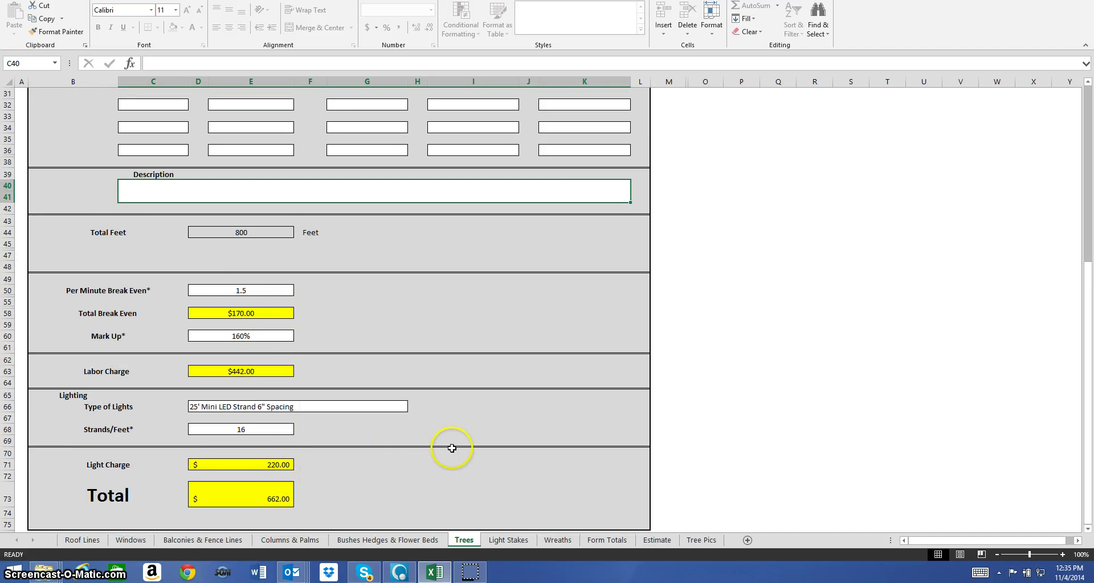
{"action": "scroll", "coordinate": [451, 448], "scroll_direction": "down", "scroll_amount": 3}
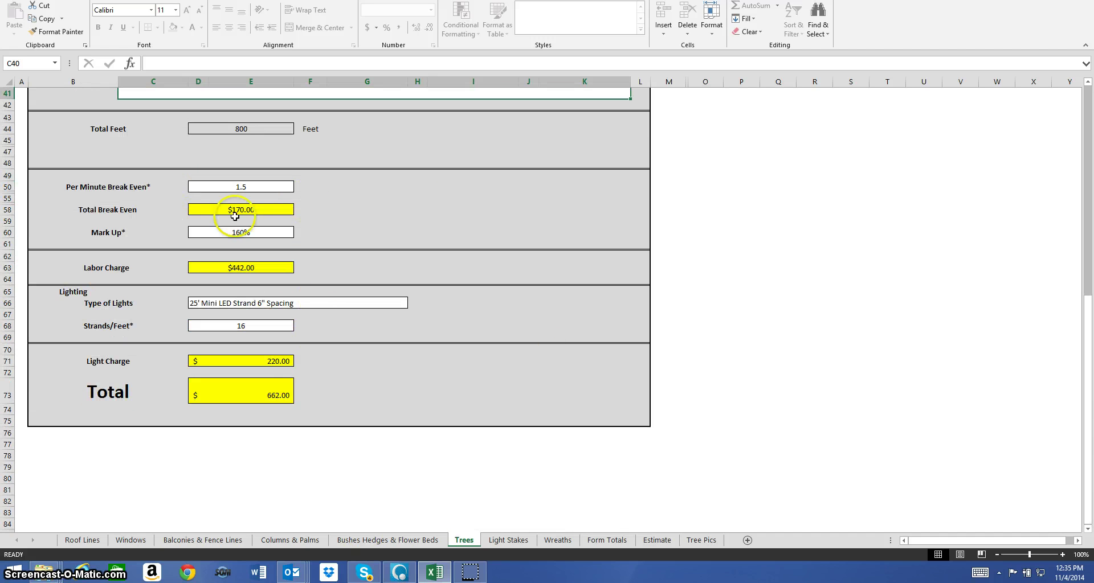
{"action": "scroll", "coordinate": [470, 436], "scroll_direction": "up", "scroll_amount": 9}
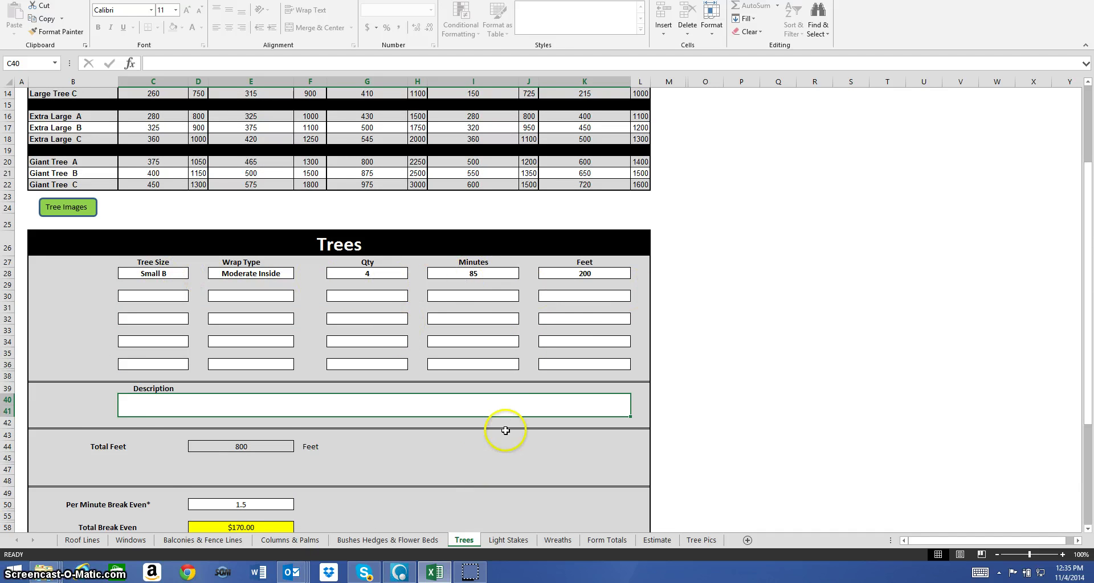
{"action": "scroll", "coordinate": [505, 431], "scroll_direction": "down", "scroll_amount": 7}
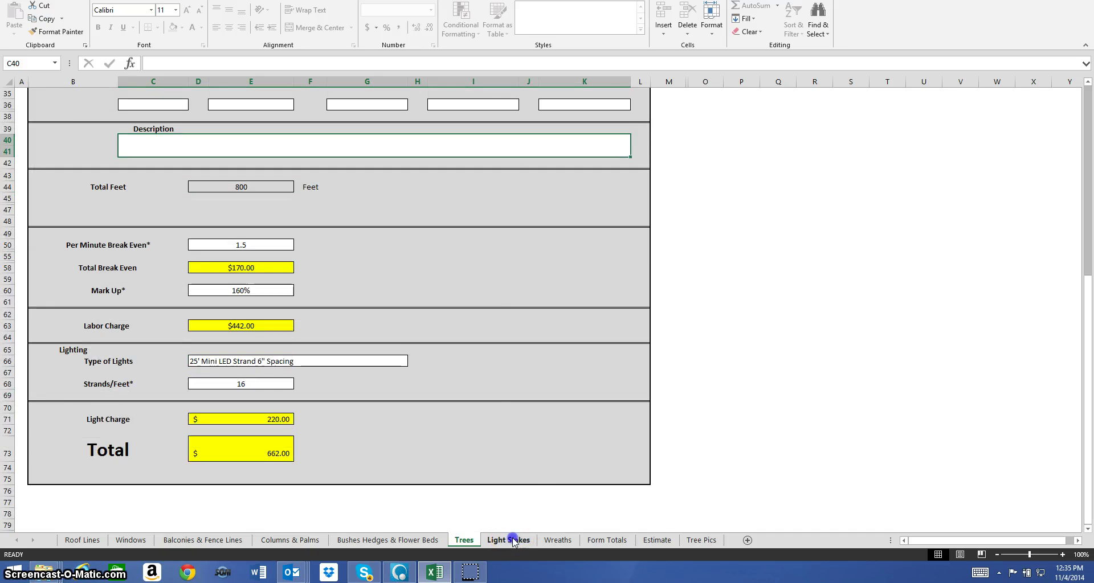
Step: Open the Light Stakes sheet and review its total feet, description and type of lights fields
{"action": "left_click", "coordinate": [513, 540]}
{"action": "scroll", "coordinate": [344, 291], "scroll_direction": "up", "scroll_amount": 2}
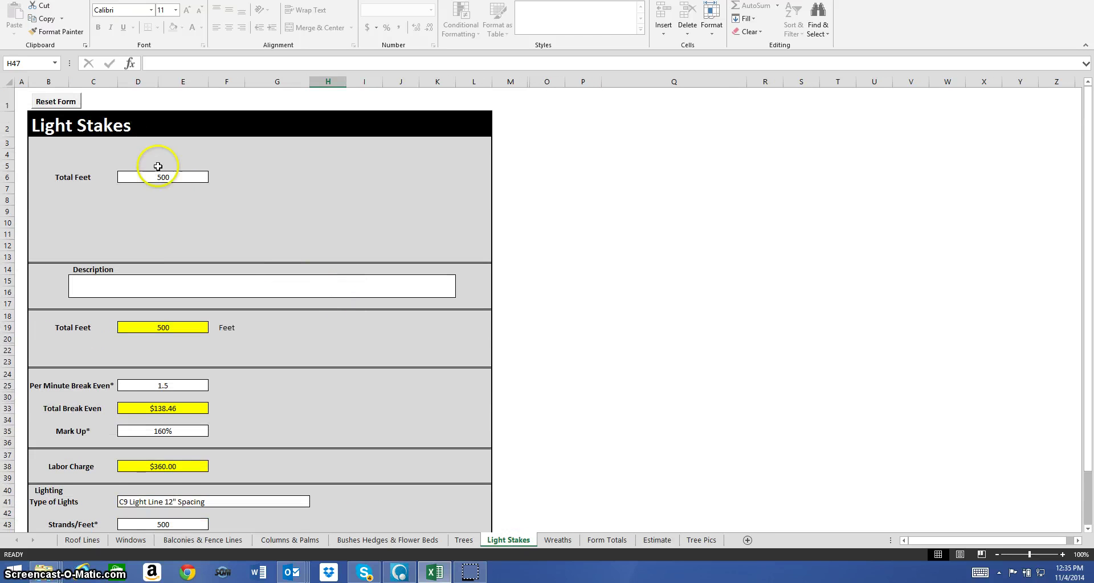
{"action": "left_click", "coordinate": [174, 177]}
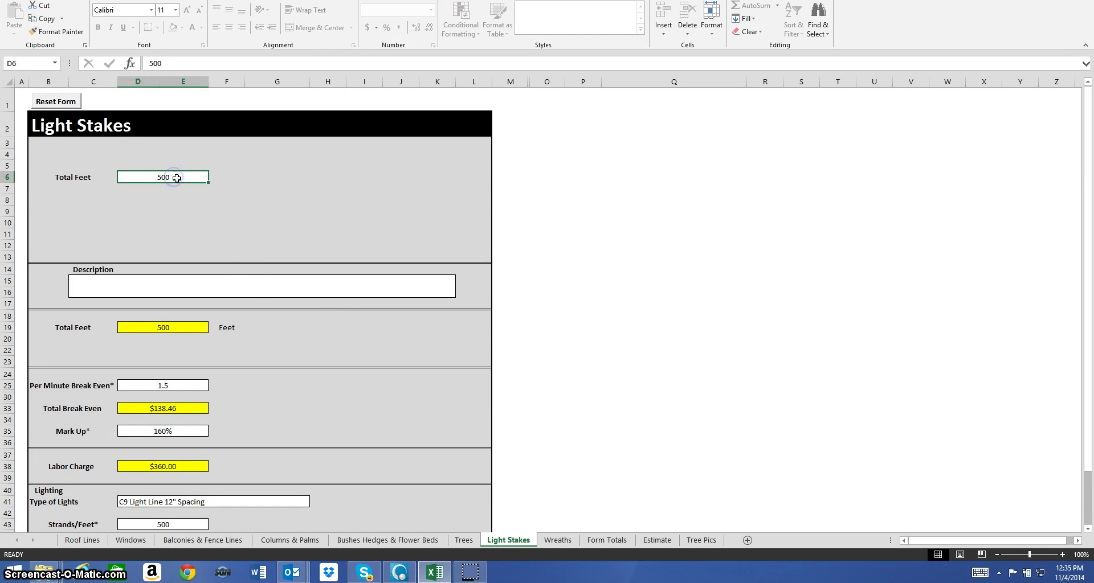
{"action": "left_click", "coordinate": [248, 286]}
{"action": "scroll", "coordinate": [325, 424], "scroll_direction": "down", "scroll_amount": 2}
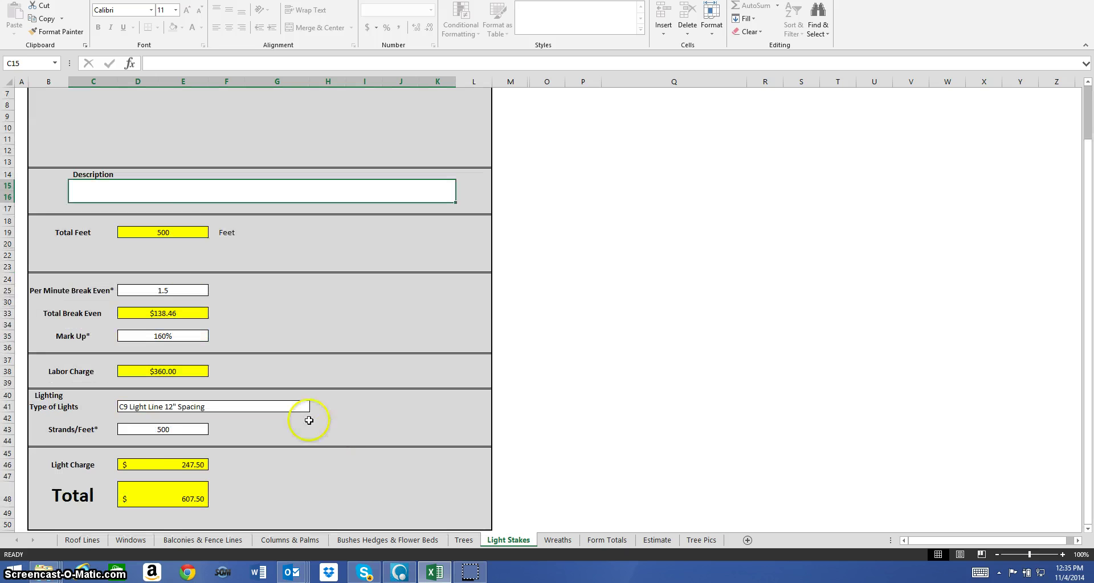
{"action": "left_click", "coordinate": [302, 411]}
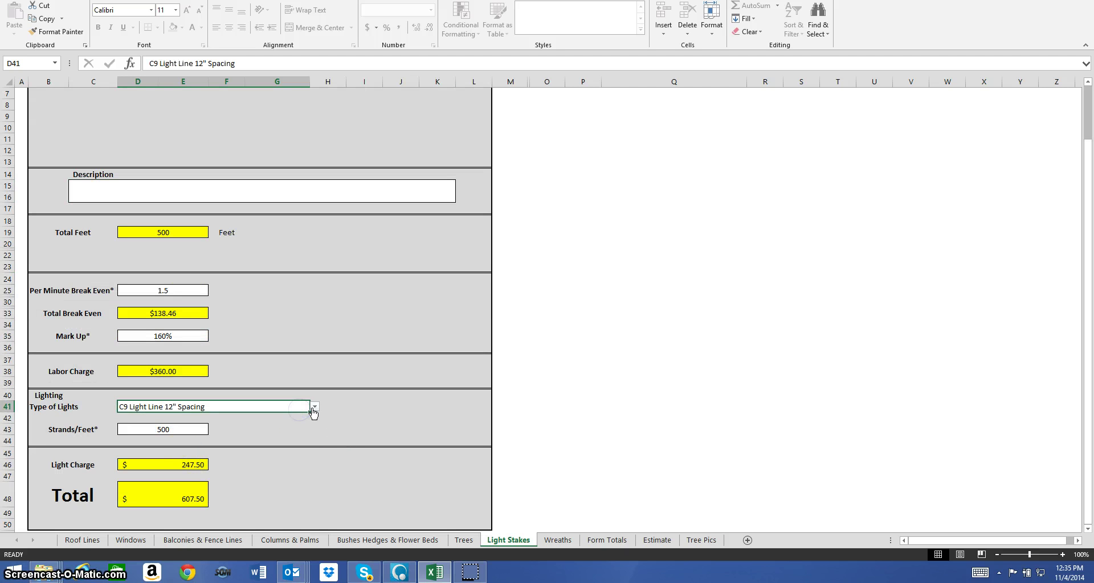
{"action": "left_click", "coordinate": [315, 408]}
{"action": "left_click", "coordinate": [448, 417]}
Step: Open the Wreaths sheet and review the first entry's difficulty level options, its quantity and the description field
{"action": "left_click", "coordinate": [562, 539]}
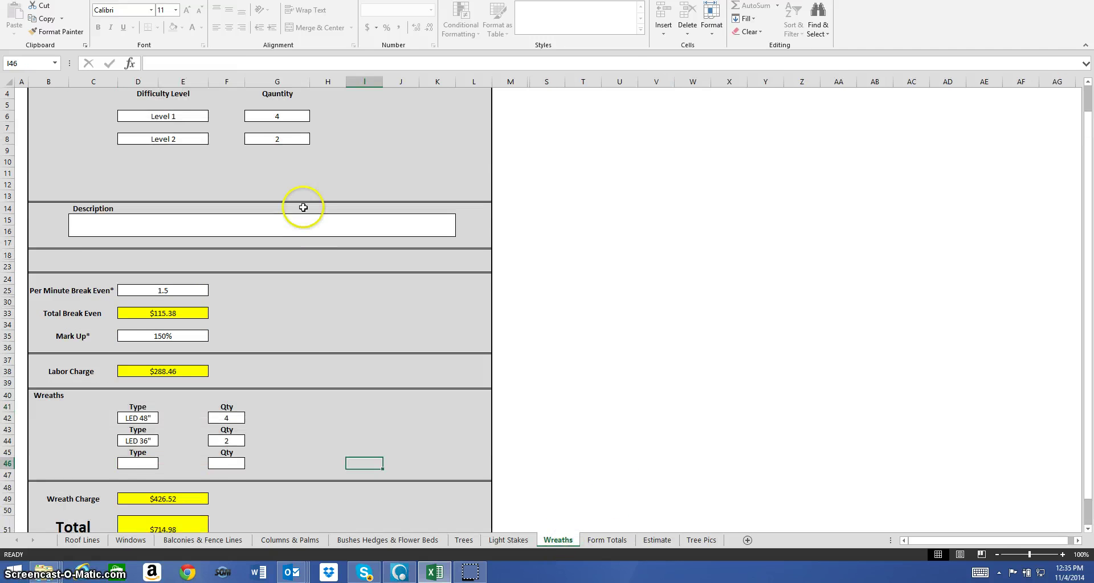
{"action": "scroll", "coordinate": [228, 188], "scroll_direction": "up", "scroll_amount": 1}
{"action": "left_click", "coordinate": [190, 177]}
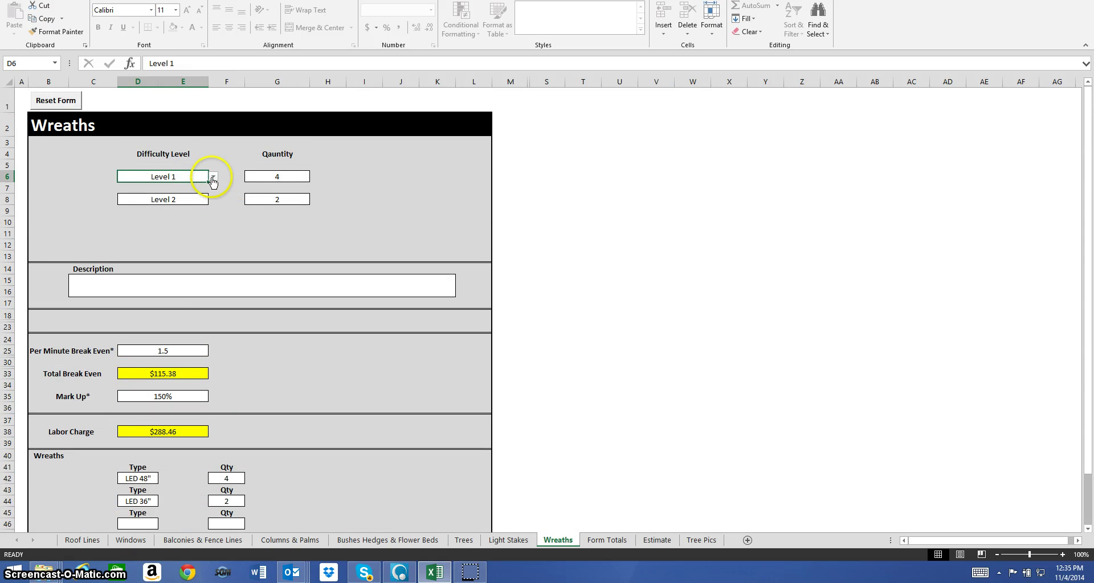
{"action": "left_click", "coordinate": [214, 179]}
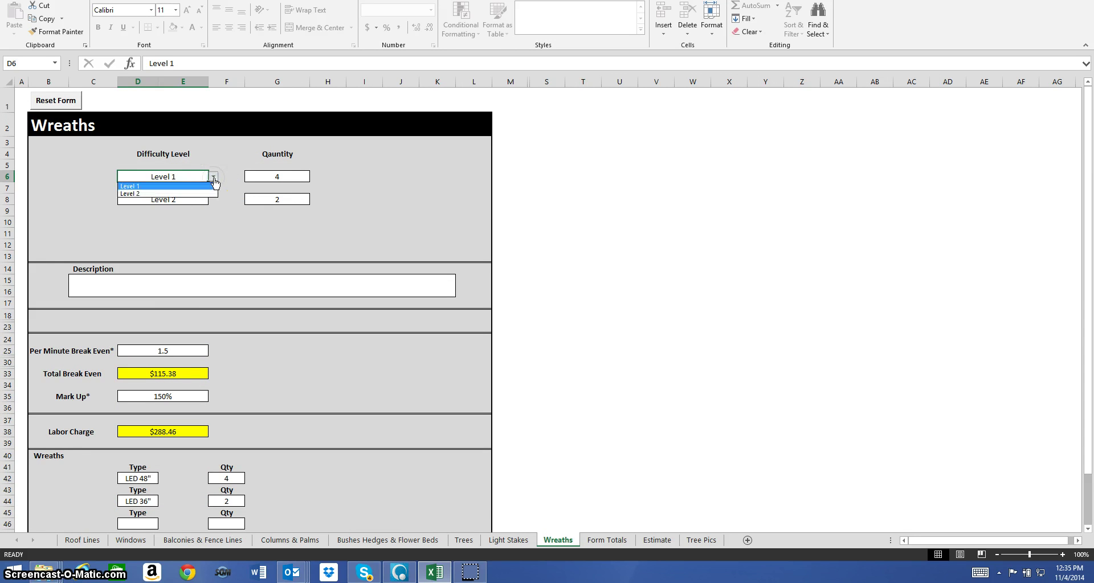
{"action": "left_click", "coordinate": [213, 179]}
{"action": "left_click", "coordinate": [285, 177]}
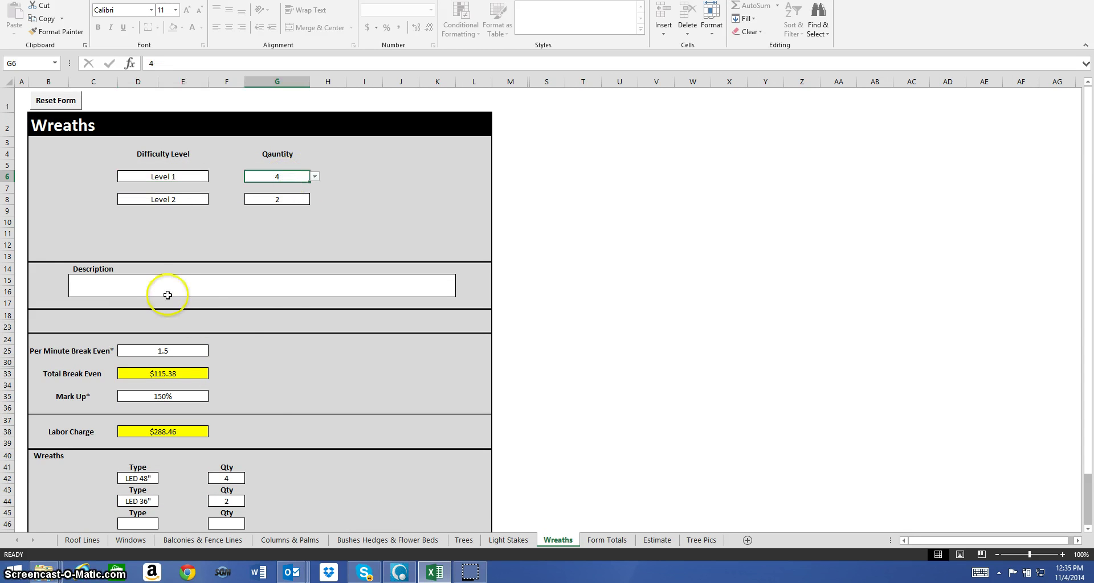
{"action": "scroll", "coordinate": [293, 276], "scroll_direction": "down", "scroll_amount": 3}
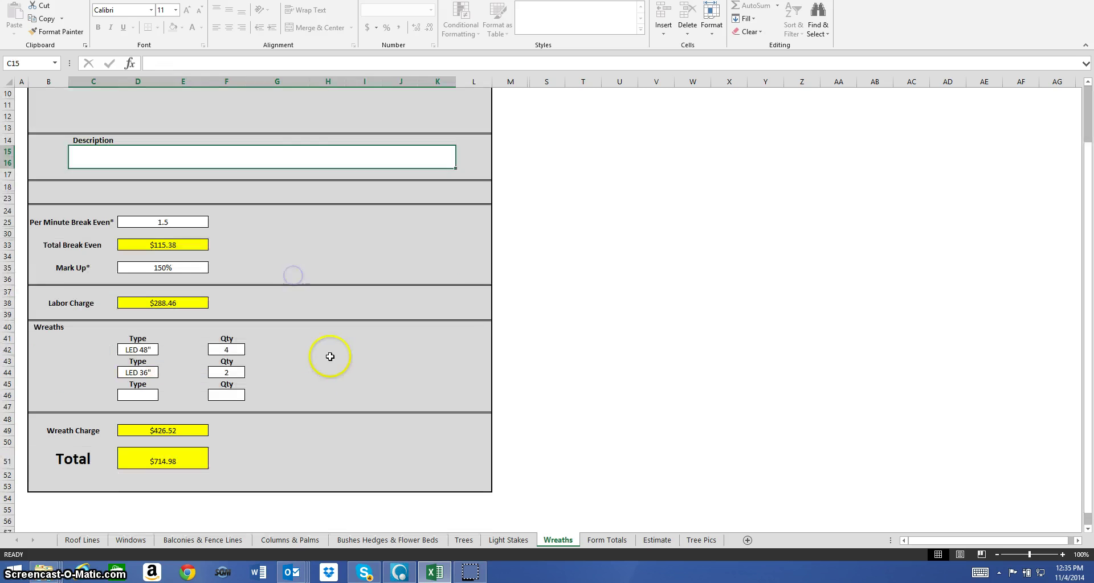
Step: View the LED wreath type options for the first wreath and check the Wreaths form's total
{"action": "left_click", "coordinate": [145, 352]}
{"action": "left_click", "coordinate": [164, 350]}
{"action": "left_click", "coordinate": [163, 350]}
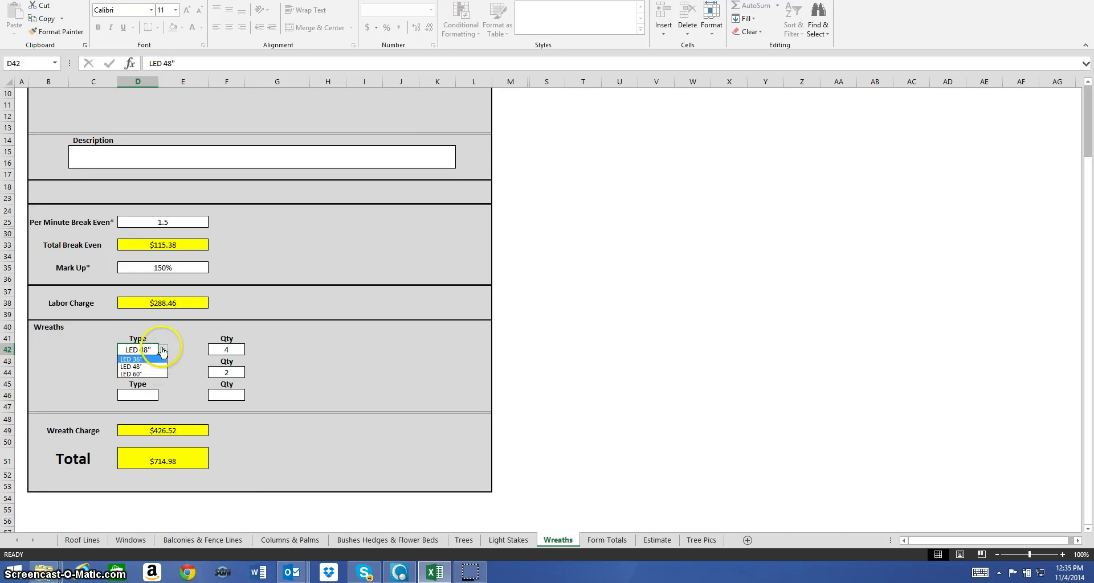
{"action": "left_click", "coordinate": [163, 351]}
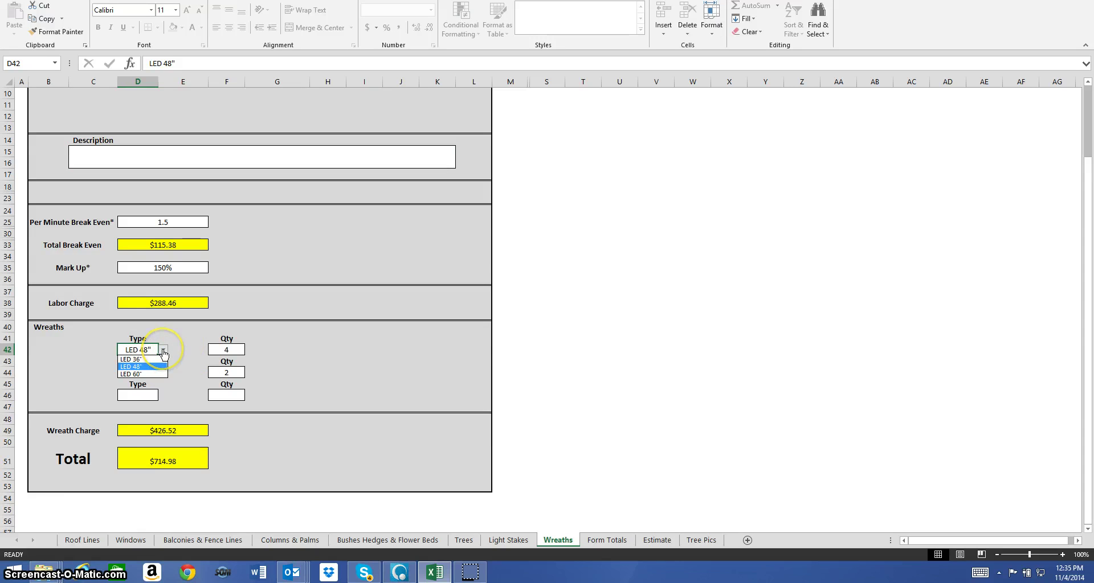
{"action": "left_click", "coordinate": [163, 351]}
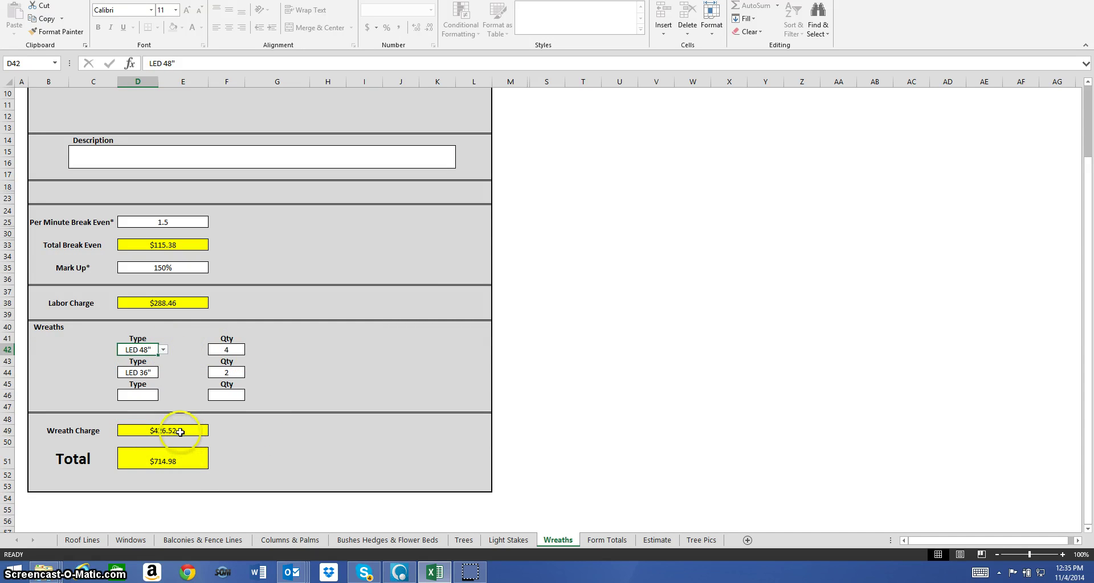
{"action": "left_click", "coordinate": [182, 458]}
{"action": "scroll", "coordinate": [474, 435], "scroll_direction": "down", "scroll_amount": 3}
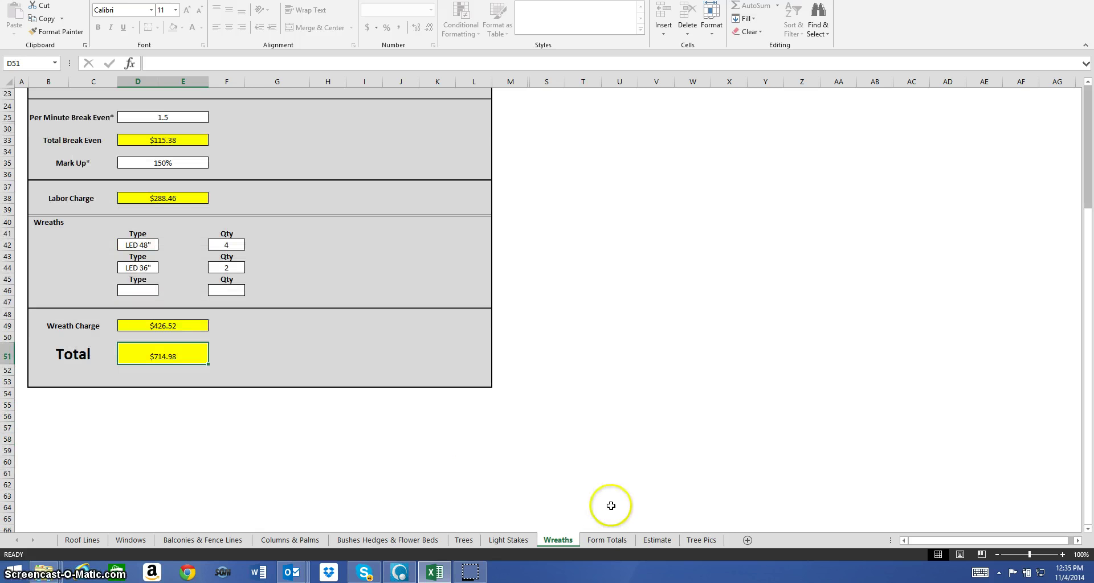
Step: Set the Level 1 linear feet of windows to 14 on the Windows sheet
{"action": "left_click", "coordinate": [128, 538]}
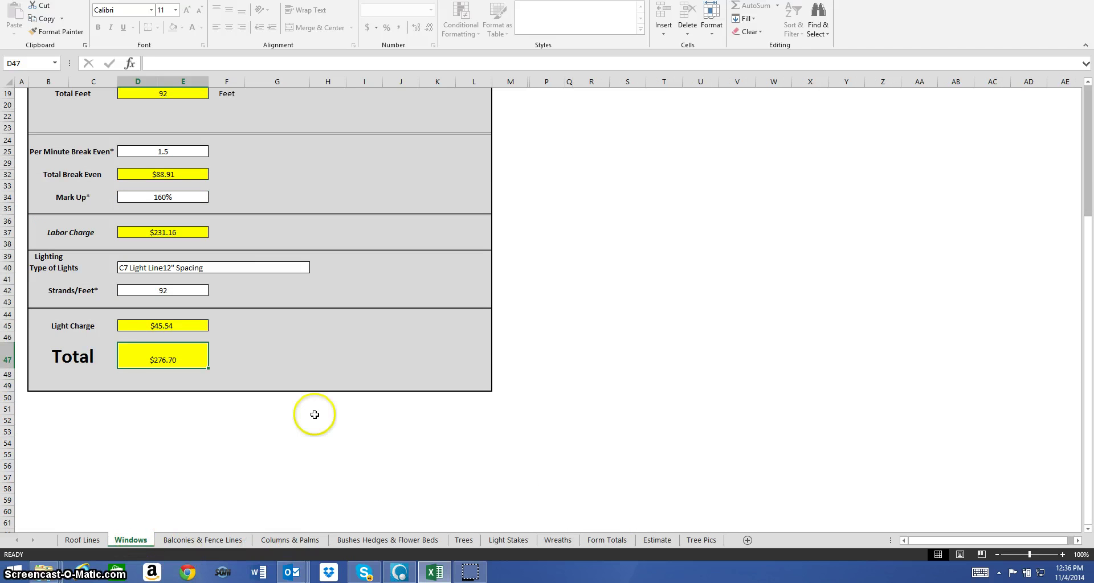
{"action": "scroll", "coordinate": [314, 415], "scroll_direction": "up", "scroll_amount": 6}
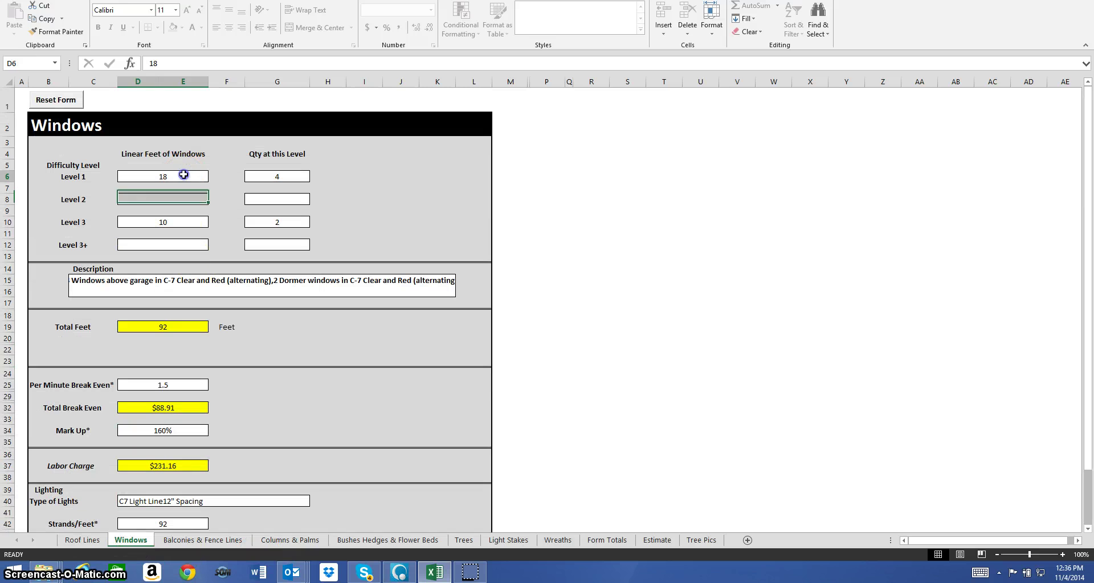
{"action": "left_click", "coordinate": [184, 174]}
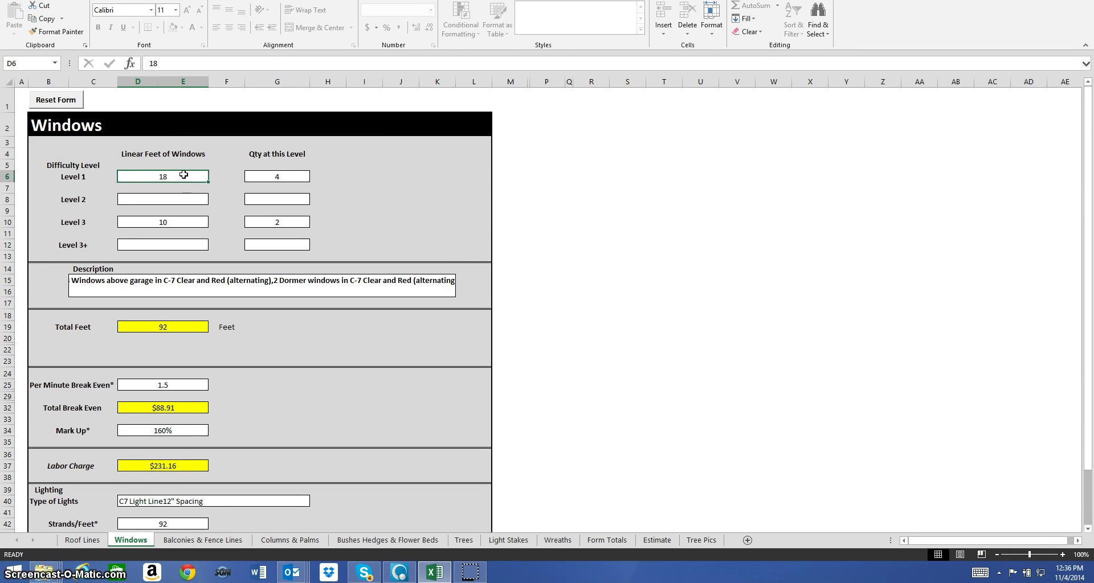
{"action": "type", "text": "1"}
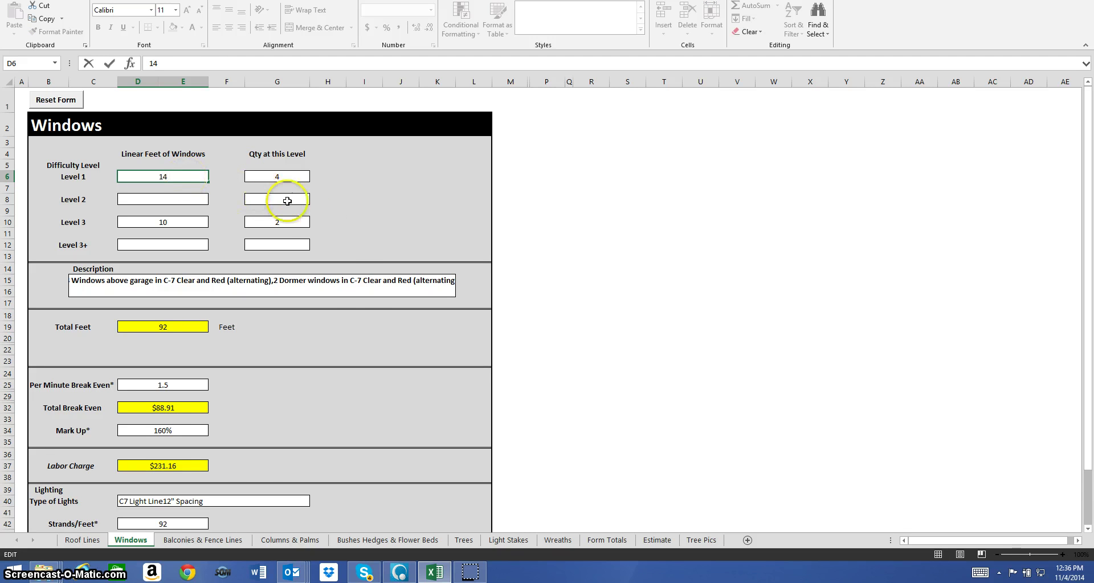
{"action": "left_click", "coordinate": [357, 317]}
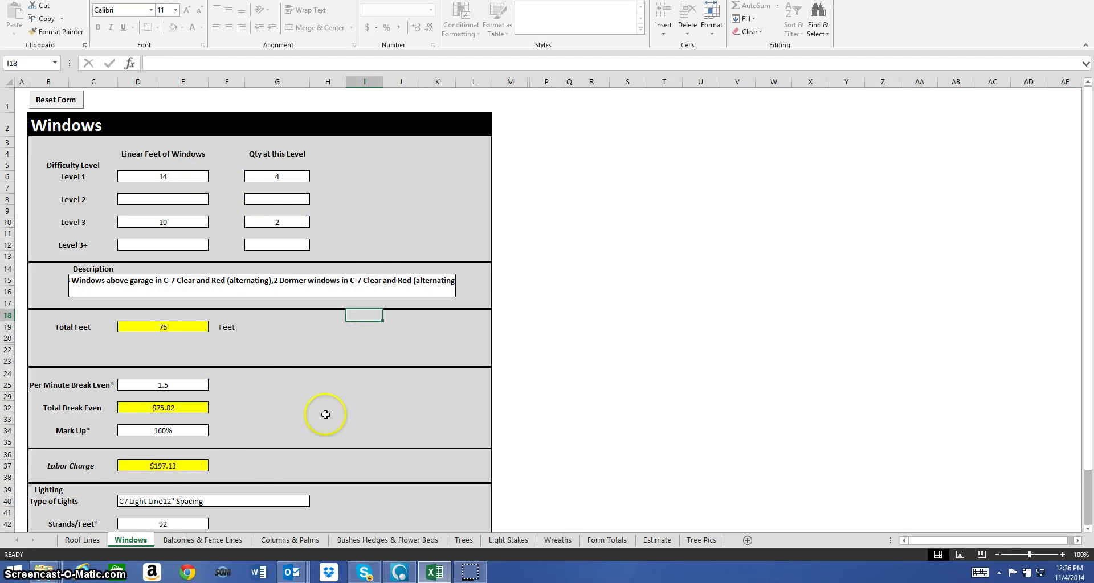
Step: Set Strands/Feet in the Lighting section of the Windows form to 76
{"action": "scroll", "coordinate": [325, 415], "scroll_direction": "down", "scroll_amount": 1}
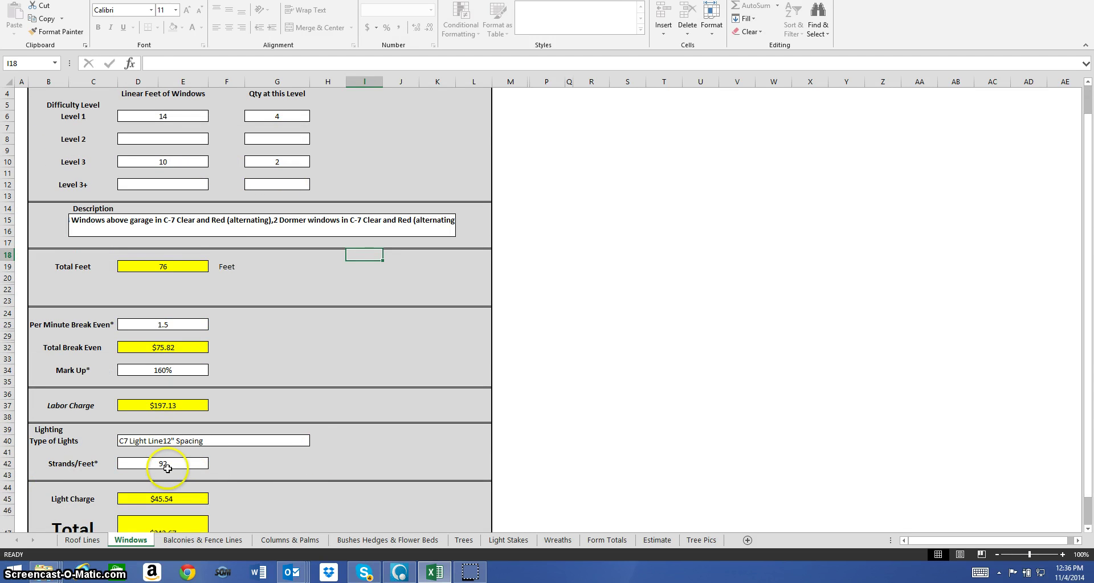
{"action": "left_click", "coordinate": [171, 465]}
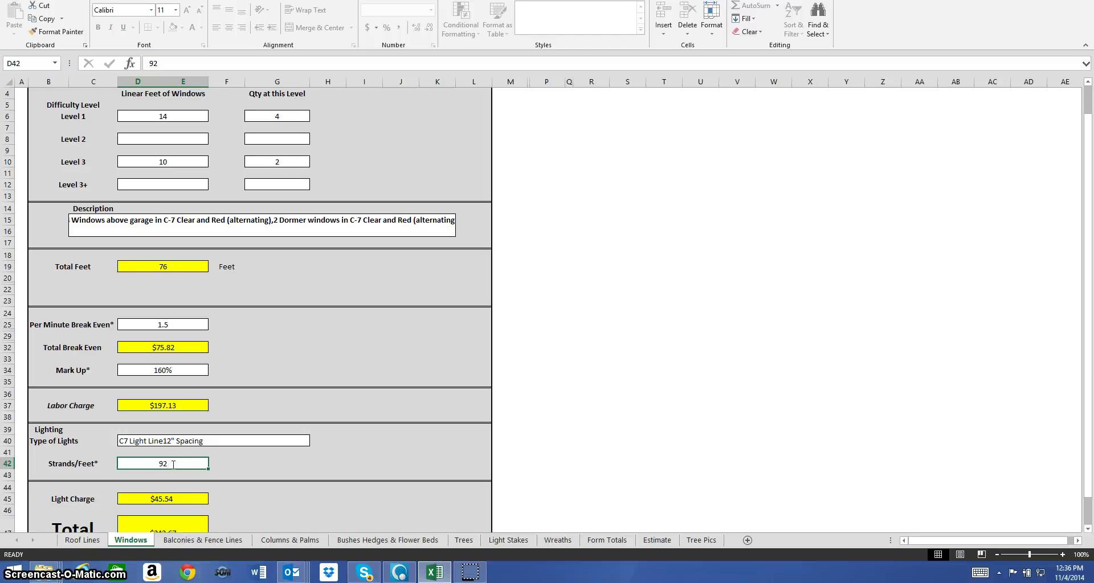
{"action": "type", "text": "76"}
{"action": "left_click", "coordinate": [547, 371]}
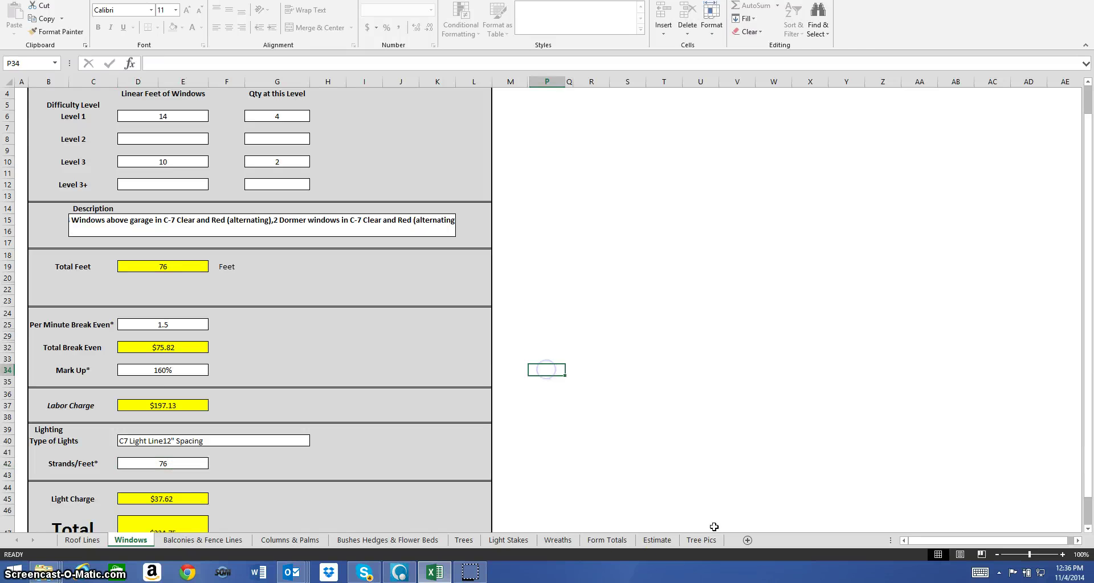
Step: Open the Form Totals sheet and review the descriptions carried over for Rooflines and Windows
{"action": "left_click", "coordinate": [609, 541]}
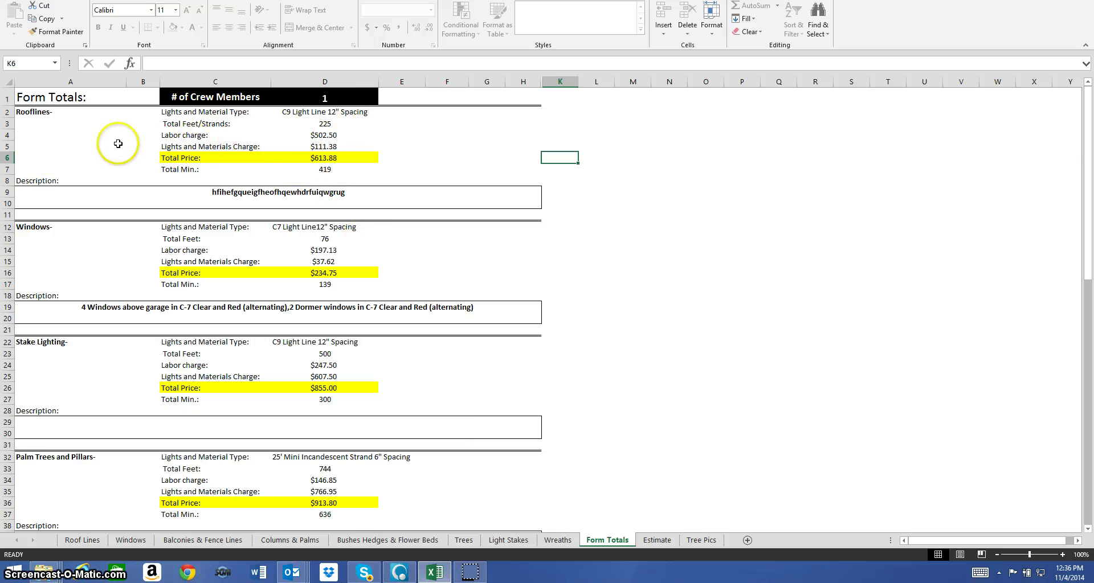
{"action": "left_click", "coordinate": [243, 193]}
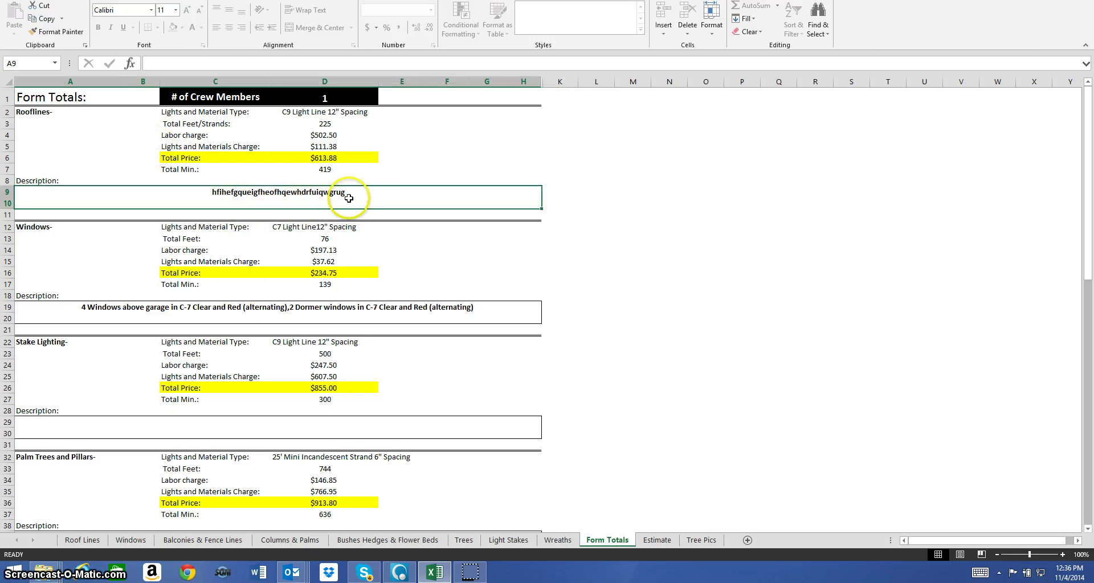
{"action": "left_click", "coordinate": [291, 313]}
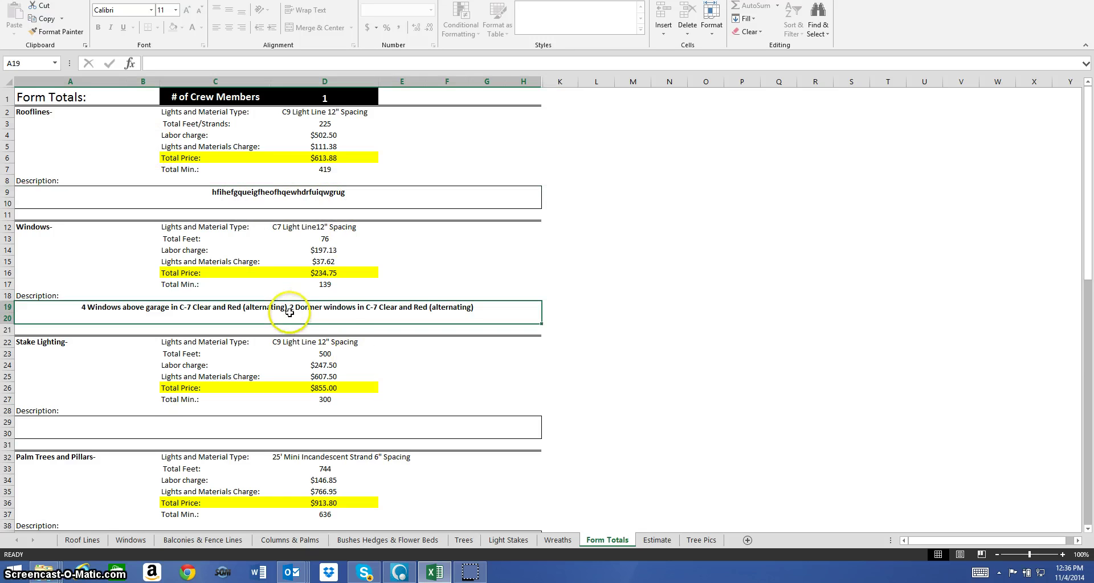
{"action": "scroll", "coordinate": [391, 321], "scroll_direction": "down", "scroll_amount": 1}
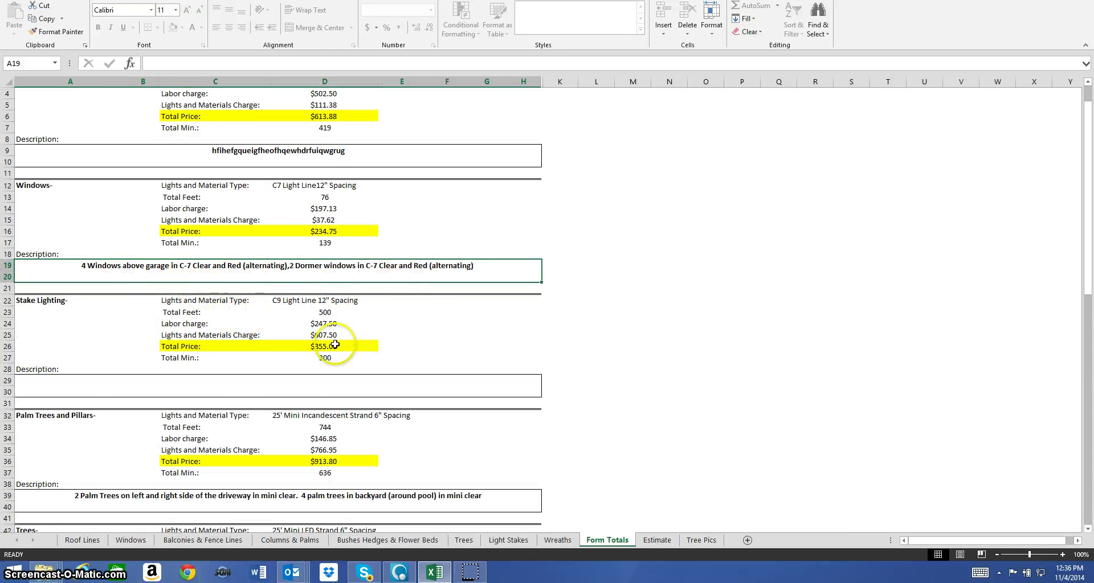
{"action": "scroll", "coordinate": [216, 275], "scroll_direction": "up", "scroll_amount": 1}
Step: Review each category section of the Form Totals sheet, from Rooflines through Wreaths
{"action": "left_click", "coordinate": [73, 124]}
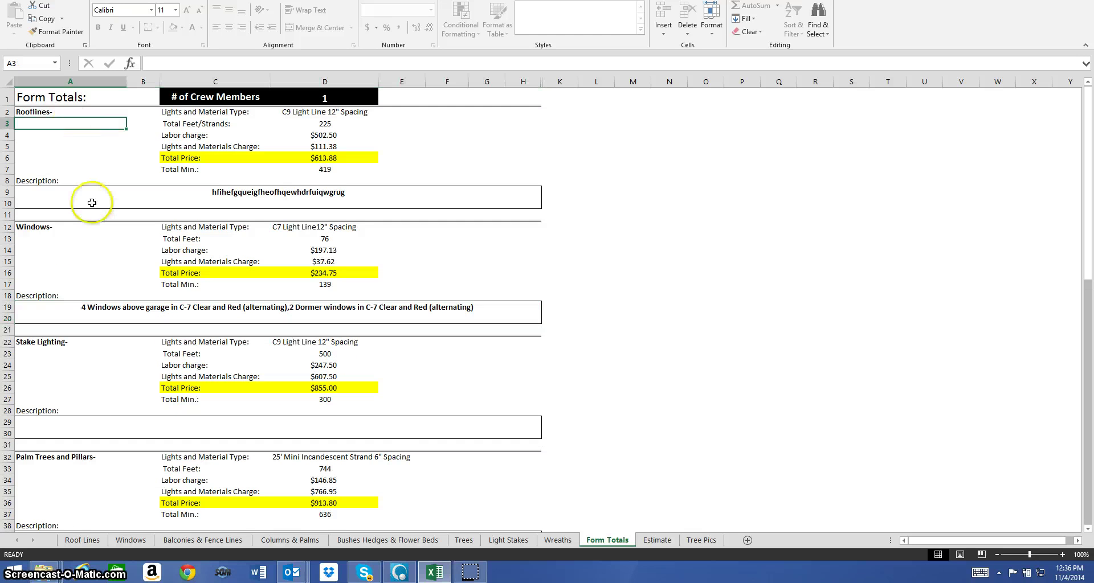
{"action": "left_click", "coordinate": [61, 227]}
{"action": "left_click", "coordinate": [78, 362]}
{"action": "scroll", "coordinate": [79, 362], "scroll_direction": "down", "scroll_amount": 3}
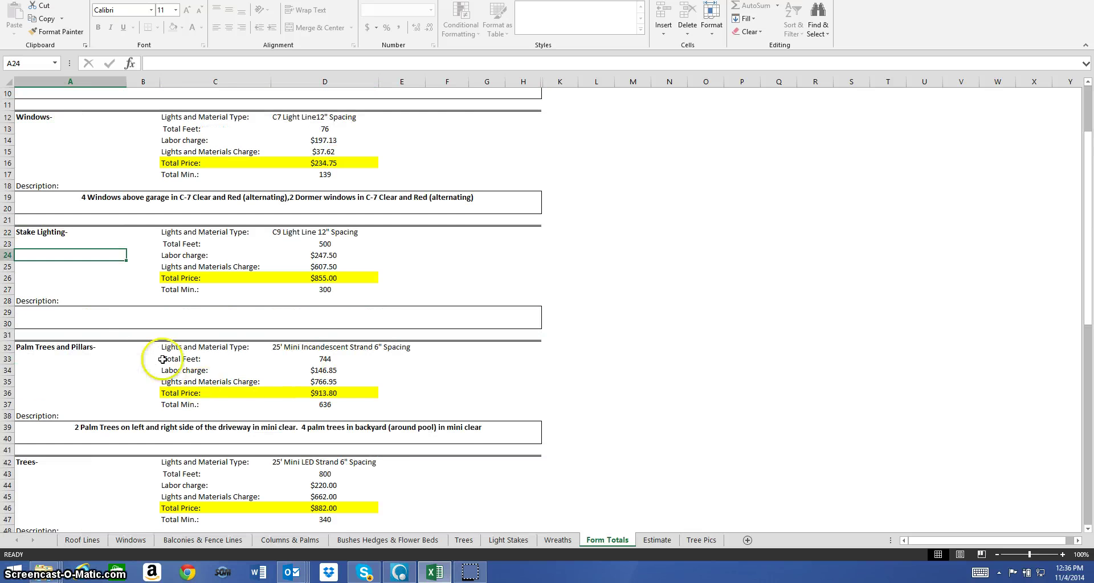
{"action": "left_click", "coordinate": [150, 361]}
{"action": "scroll", "coordinate": [228, 363], "scroll_direction": "down", "scroll_amount": 5}
{"action": "scroll", "coordinate": [282, 399], "scroll_direction": "down", "scroll_amount": 4}
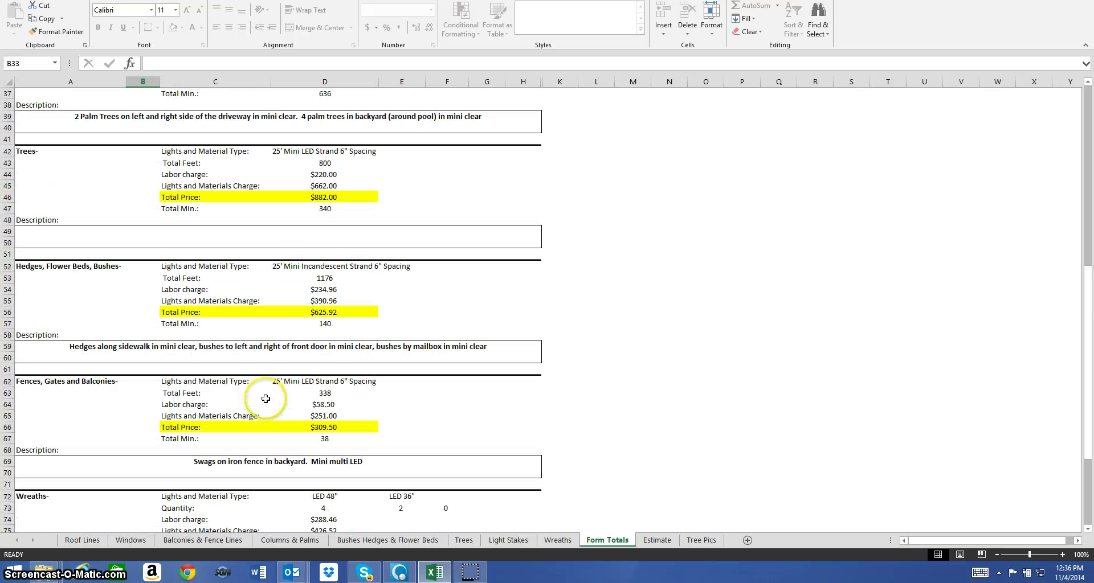
{"action": "scroll", "coordinate": [342, 416], "scroll_direction": "down", "scroll_amount": 1}
{"action": "scroll", "coordinate": [342, 416], "scroll_direction": "up", "scroll_amount": 12}
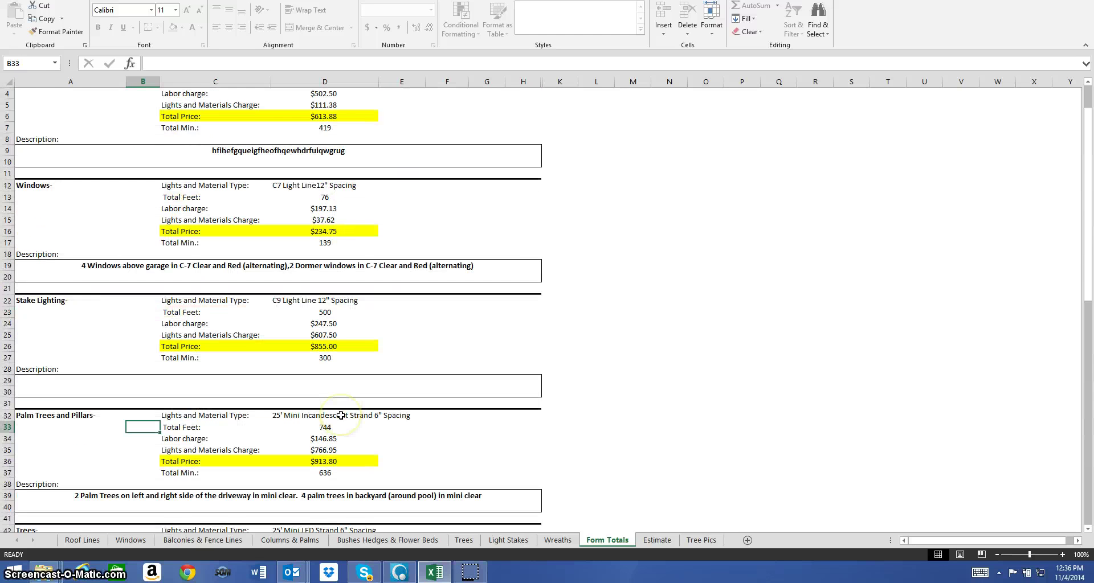
{"action": "scroll", "coordinate": [338, 421], "scroll_direction": "up", "scroll_amount": 1}
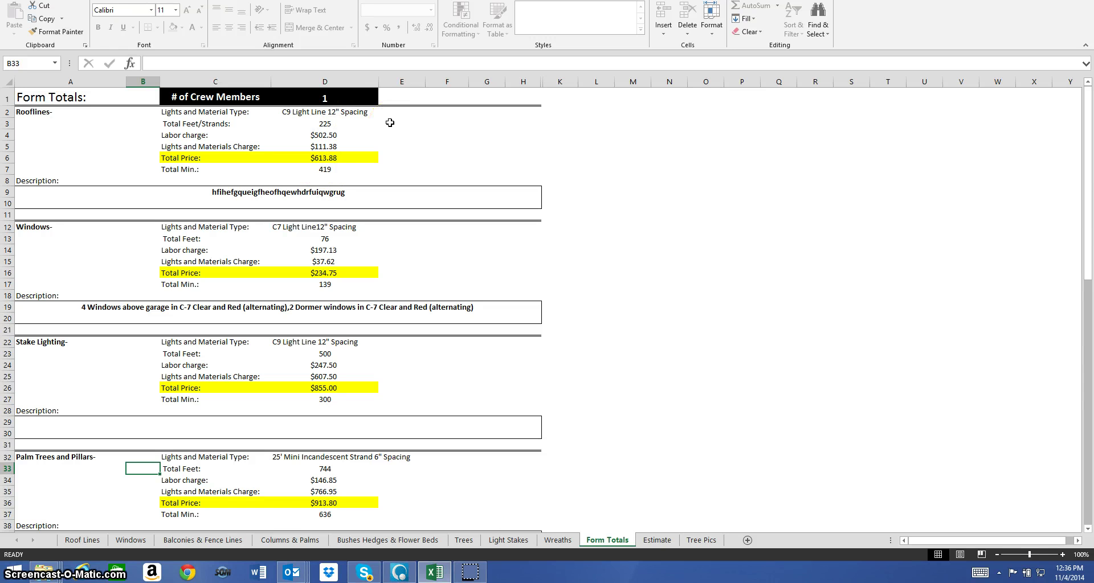
Step: Set the number of crew members to 4 on Form Totals and check the total hours
{"action": "left_click", "coordinate": [349, 101]}
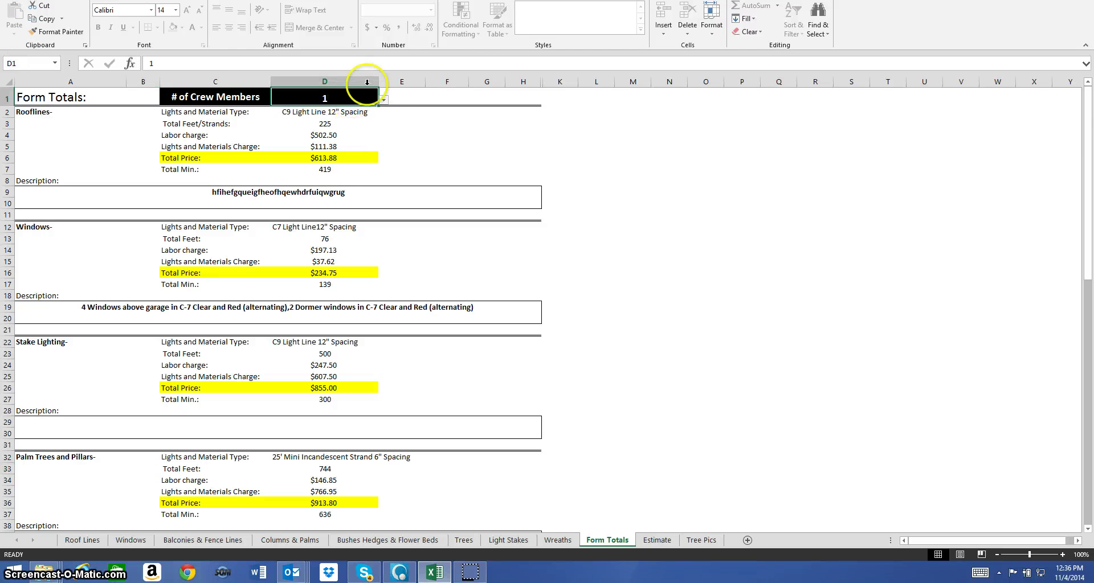
{"action": "left_click", "coordinate": [383, 100]}
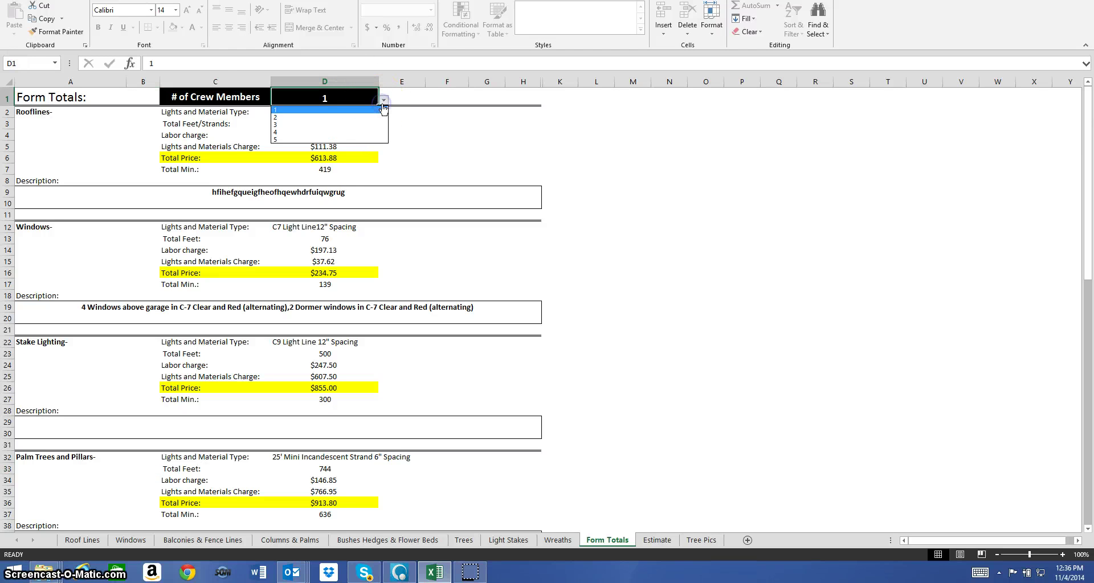
{"action": "left_click", "coordinate": [347, 132]}
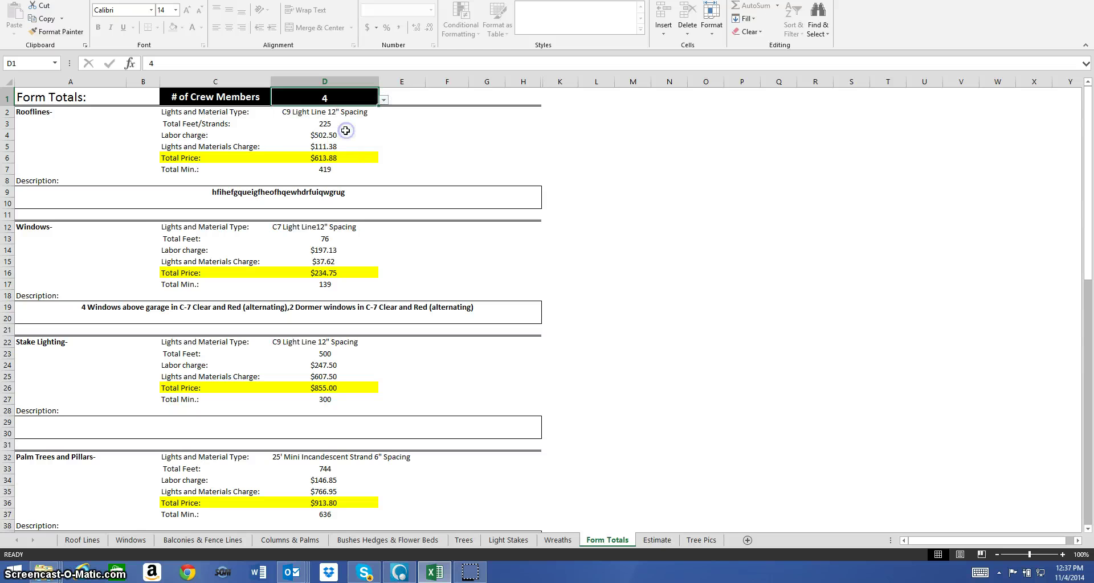
{"action": "left_click", "coordinate": [453, 169]}
{"action": "scroll", "coordinate": [464, 265], "scroll_direction": "down", "scroll_amount": 9}
{"action": "scroll", "coordinate": [464, 269], "scroll_direction": "down", "scroll_amount": 14}
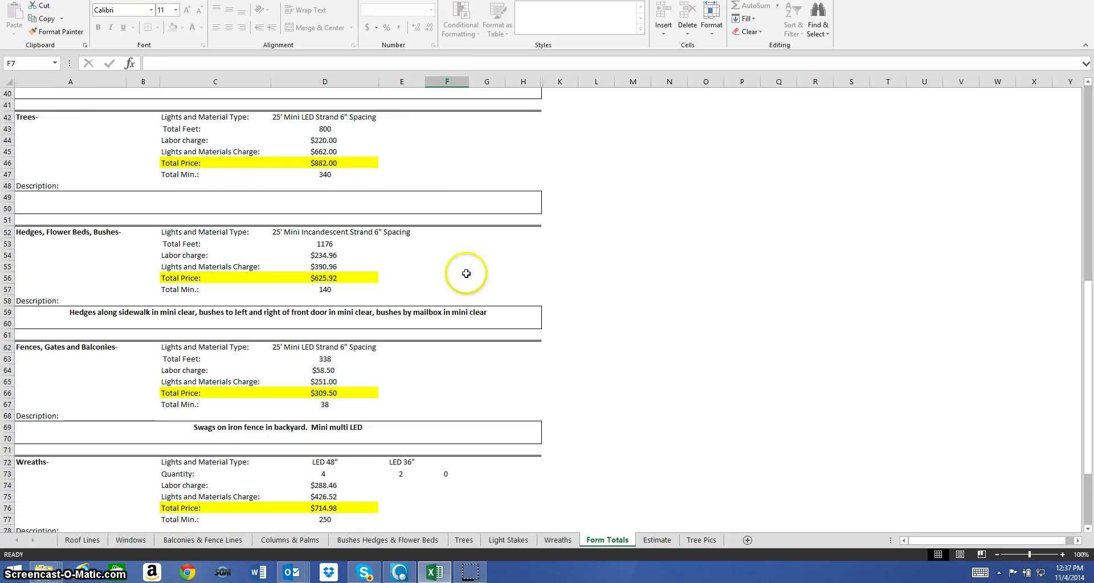
{"action": "scroll", "coordinate": [330, 285], "scroll_direction": "up", "scroll_amount": 2}
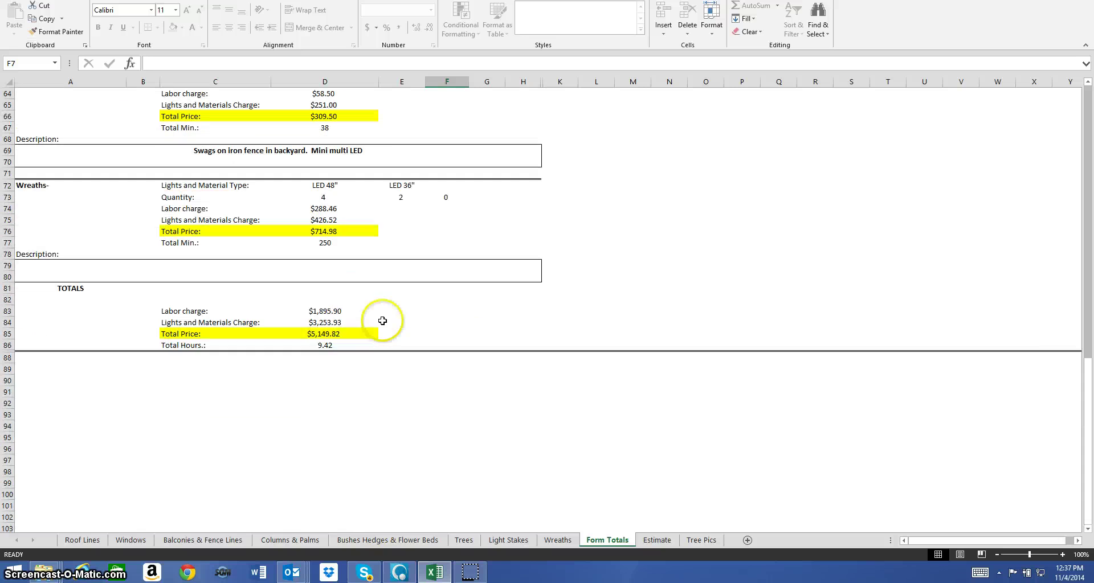
{"action": "left_click", "coordinate": [325, 346]}
Step: Examine the Rooflines total minutes and compare them with the overall total hours in the TOTALS section
{"action": "scroll", "coordinate": [487, 352], "scroll_direction": "up", "scroll_amount": 20}
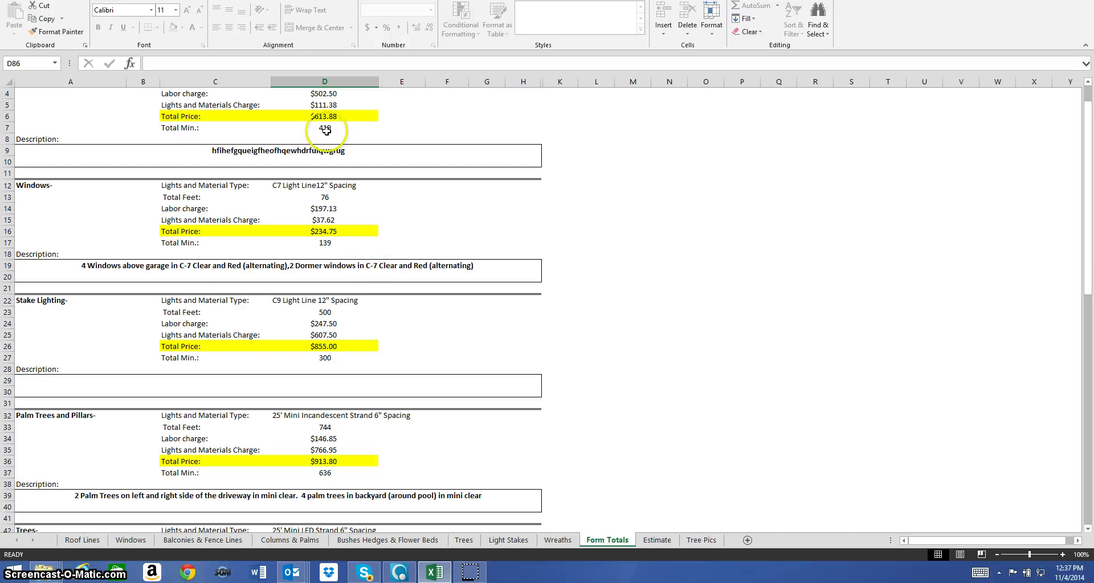
{"action": "left_click", "coordinate": [324, 126]}
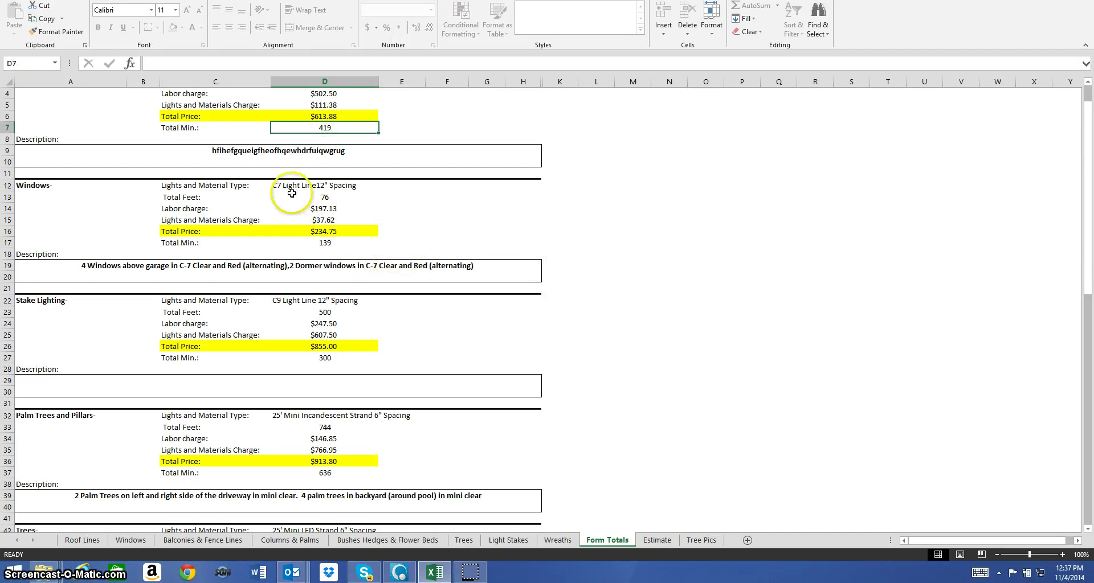
{"action": "left_click_drag", "start_coordinate": [182, 130], "coordinate": [310, 129]}
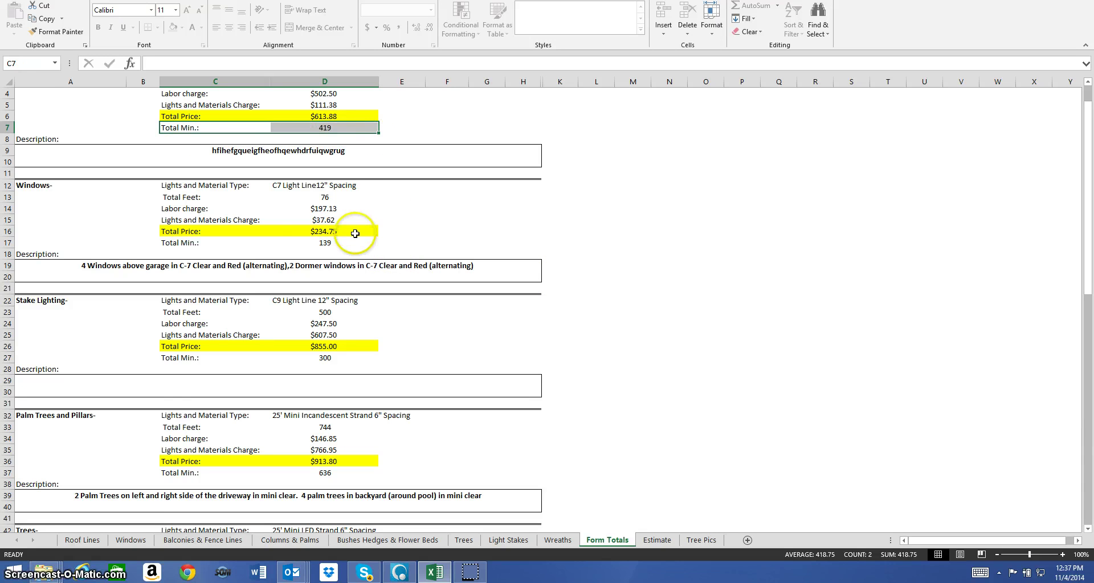
{"action": "scroll", "coordinate": [351, 226], "scroll_direction": "up", "scroll_amount": 1}
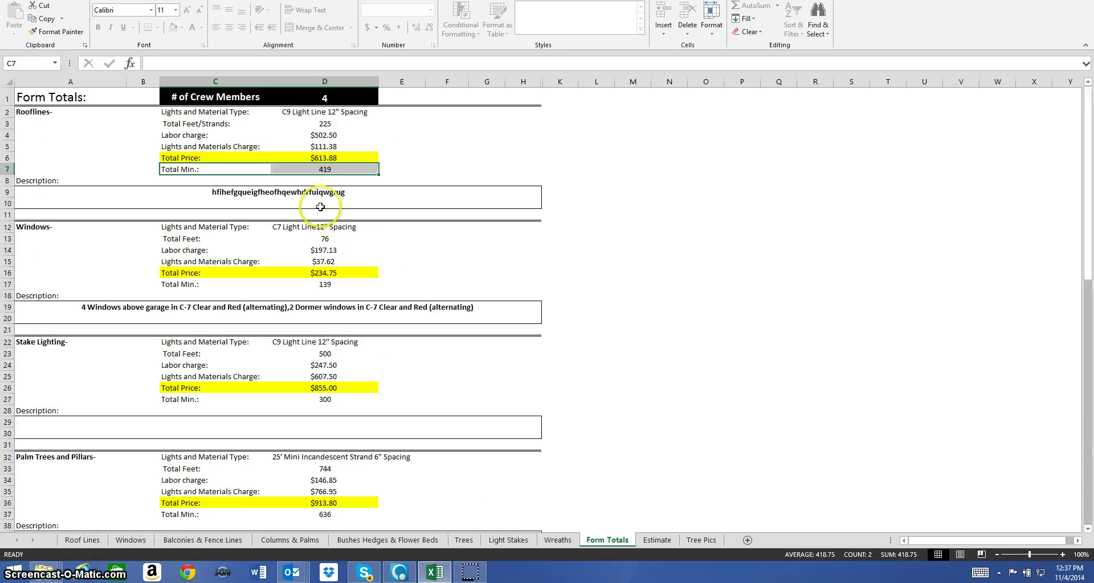
{"action": "left_click", "coordinate": [197, 169]}
{"action": "left_click", "coordinate": [299, 174]}
{"action": "scroll", "coordinate": [349, 222], "scroll_direction": "down", "scroll_amount": 18}
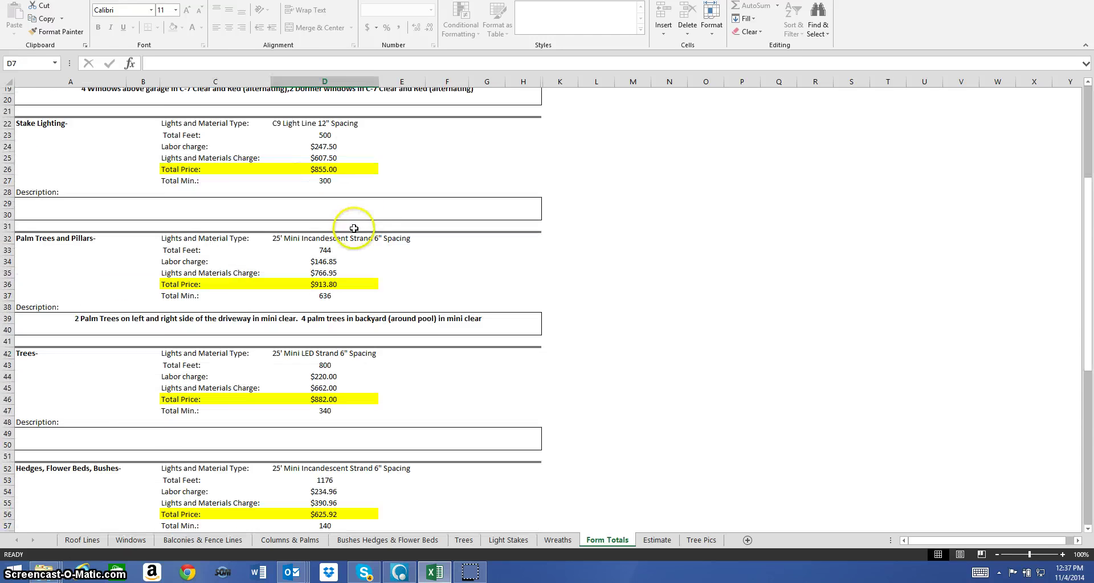
{"action": "scroll", "coordinate": [414, 478], "scroll_direction": "down", "scroll_amount": 4}
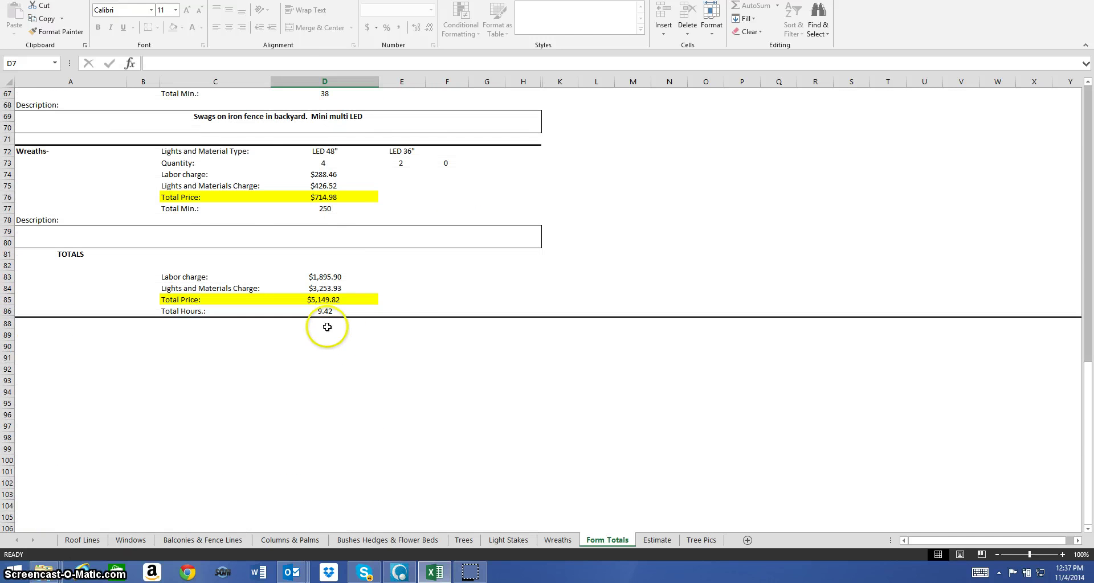
{"action": "left_click", "coordinate": [375, 313]}
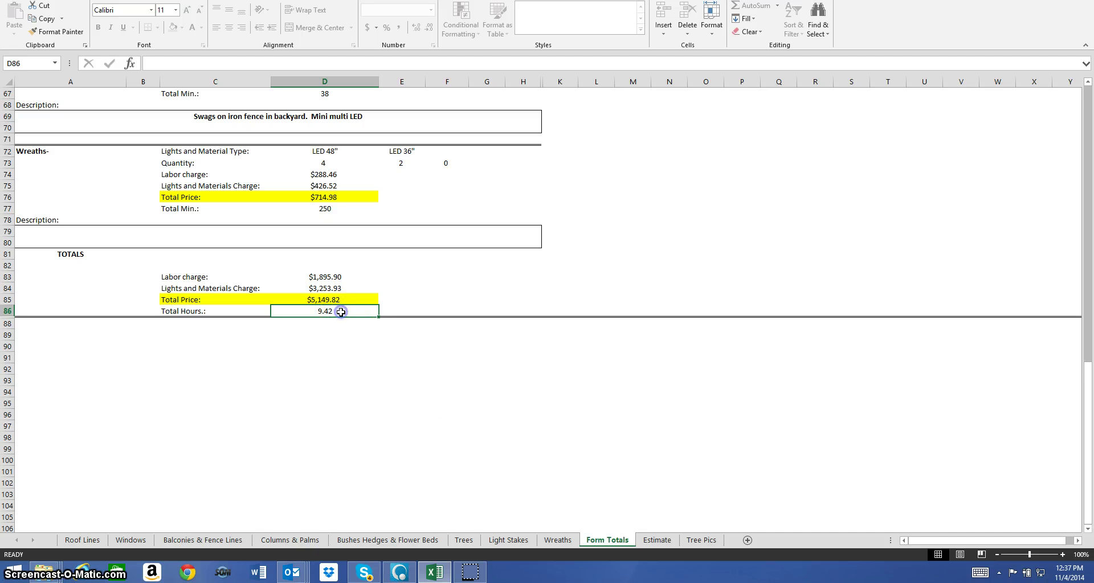
Step: Set the number of crew members to 3 on Form Totals and check the total hours
{"action": "scroll", "coordinate": [427, 378], "scroll_direction": "up", "scroll_amount": 20}
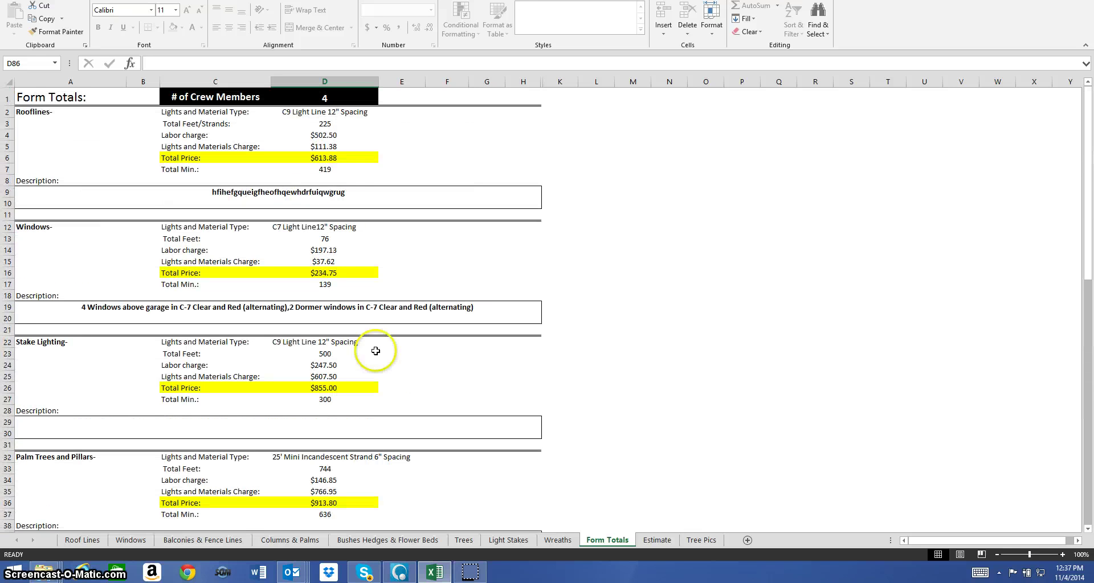
{"action": "left_click", "coordinate": [335, 100]}
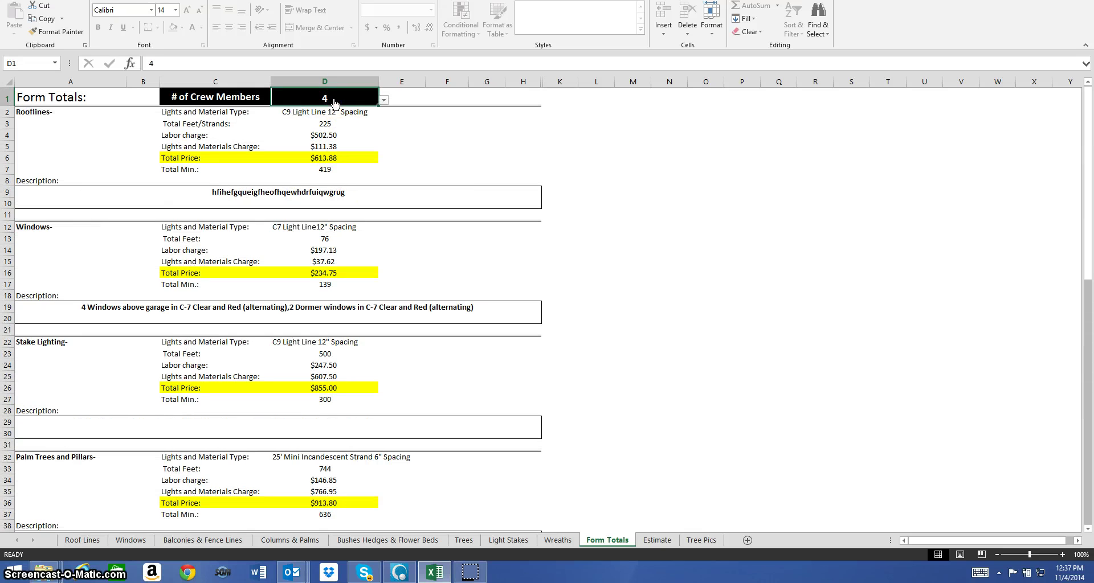
{"action": "left_click", "coordinate": [384, 100]}
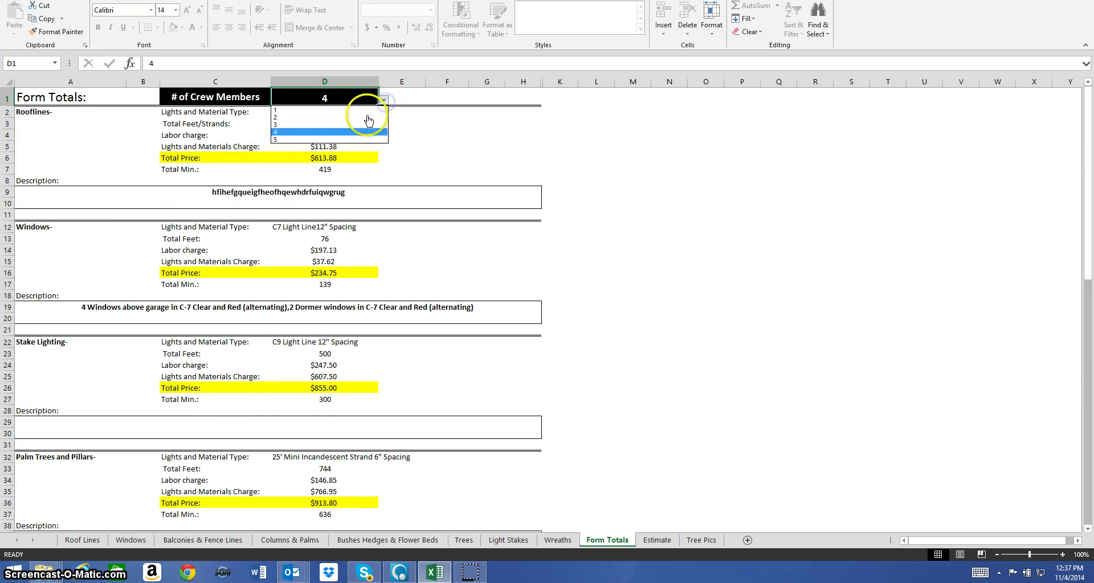
{"action": "left_click", "coordinate": [366, 125]}
{"action": "scroll", "coordinate": [504, 457], "scroll_direction": "down", "scroll_amount": 16}
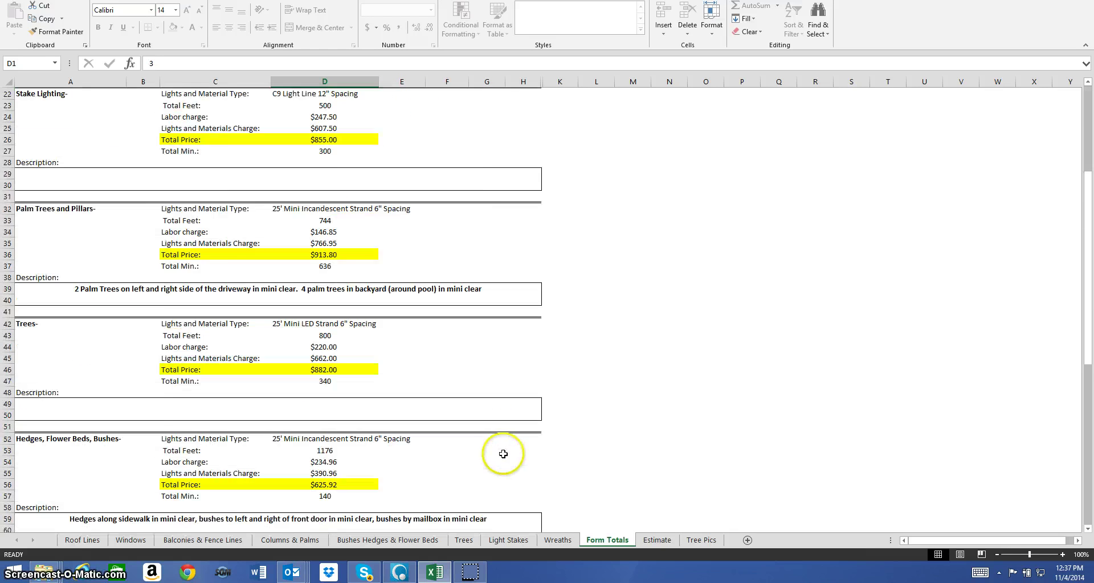
{"action": "scroll", "coordinate": [502, 458], "scroll_direction": "down", "scroll_amount": 4}
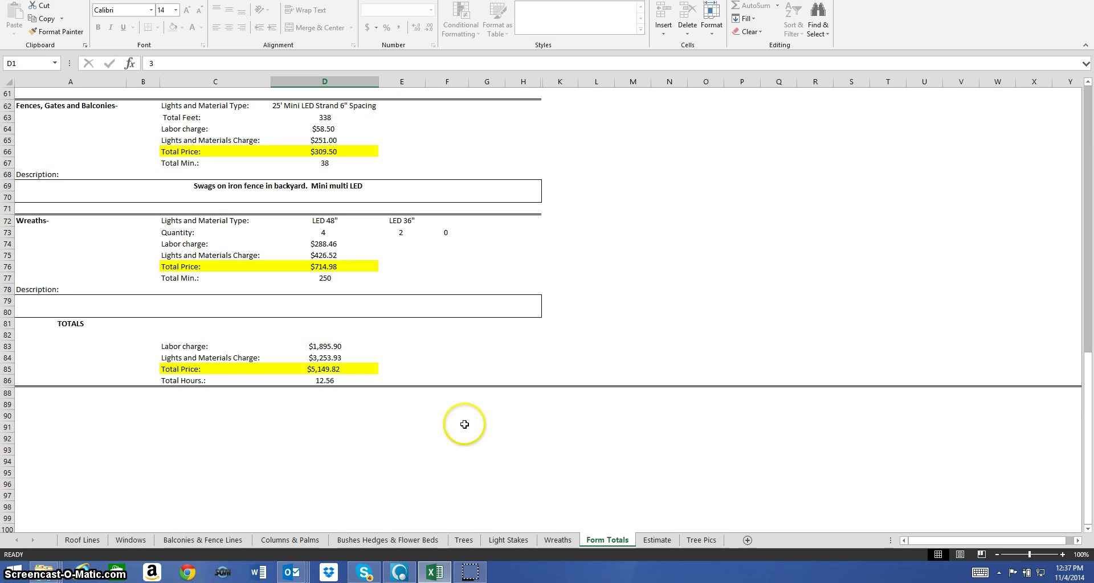
{"action": "scroll", "coordinate": [441, 406], "scroll_direction": "up", "scroll_amount": 1}
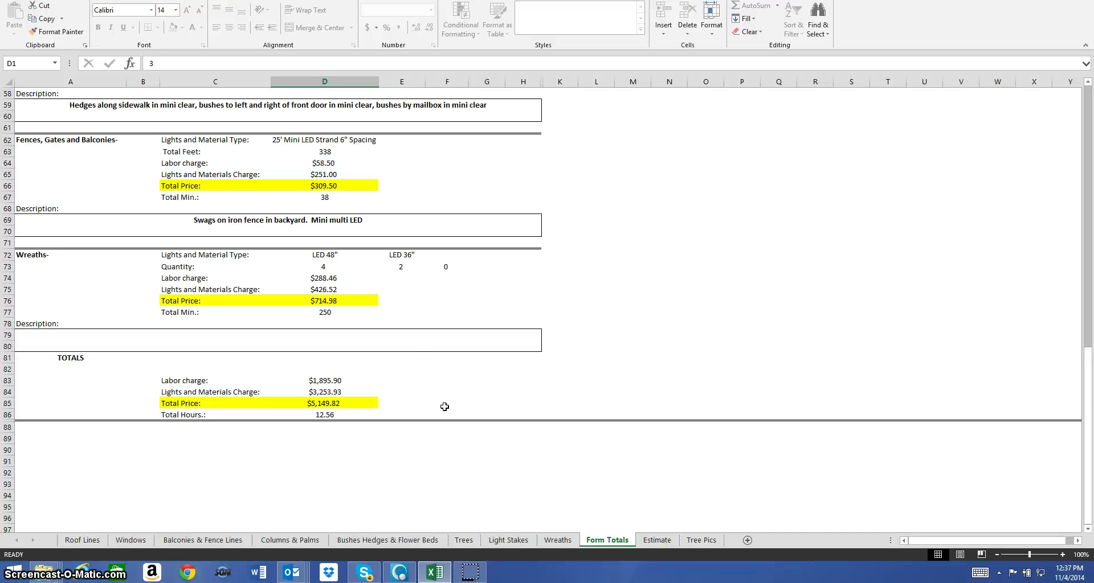
Step: Examine the total price of each category on Form Totals, from Rooflines down to the overall TOTALS section
{"action": "scroll", "coordinate": [471, 349], "scroll_direction": "up", "scroll_amount": 19}
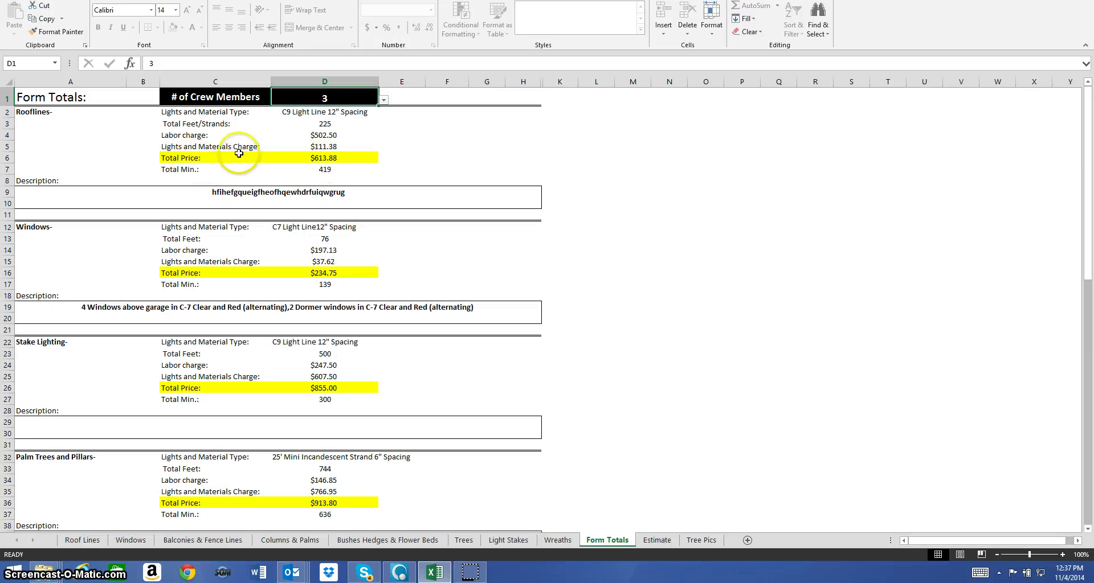
{"action": "left_click", "coordinate": [286, 157]}
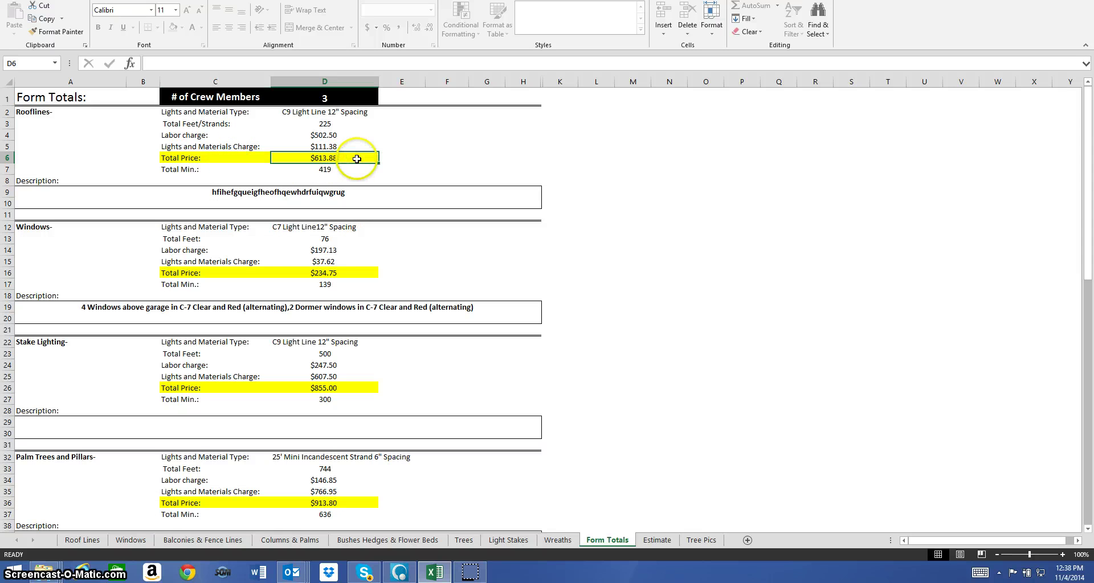
{"action": "left_click", "coordinate": [339, 273]}
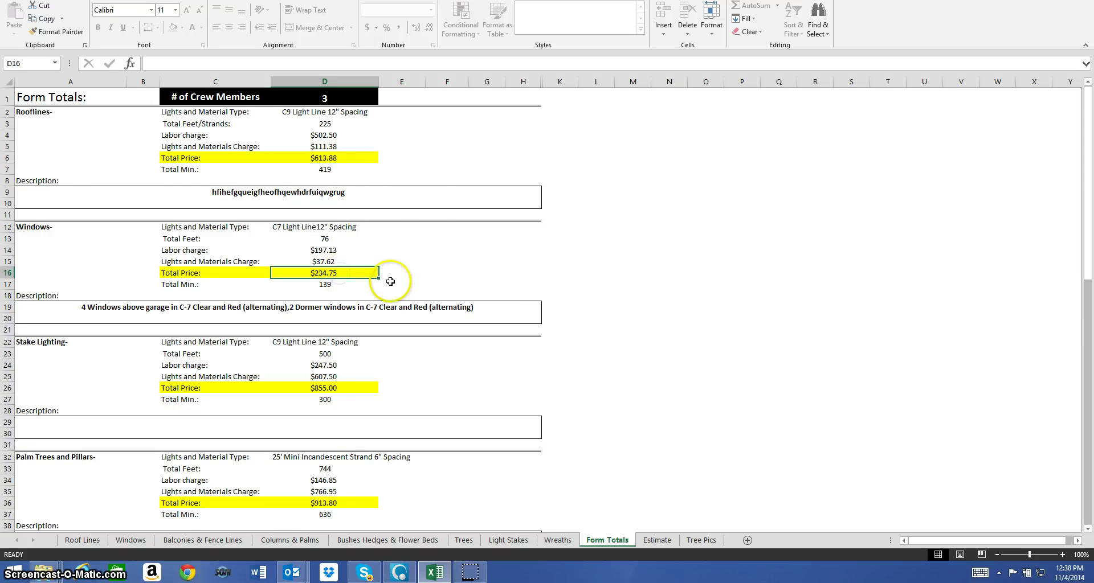
{"action": "scroll", "coordinate": [390, 281], "scroll_direction": "down", "scroll_amount": 3}
{"action": "left_click", "coordinate": [327, 277]}
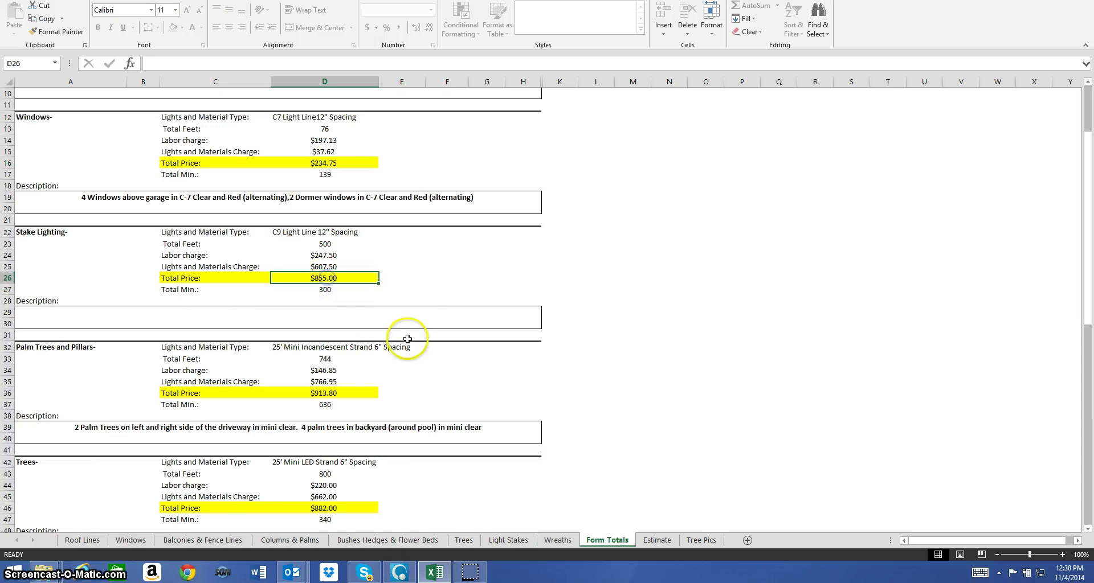
{"action": "left_click", "coordinate": [345, 394]}
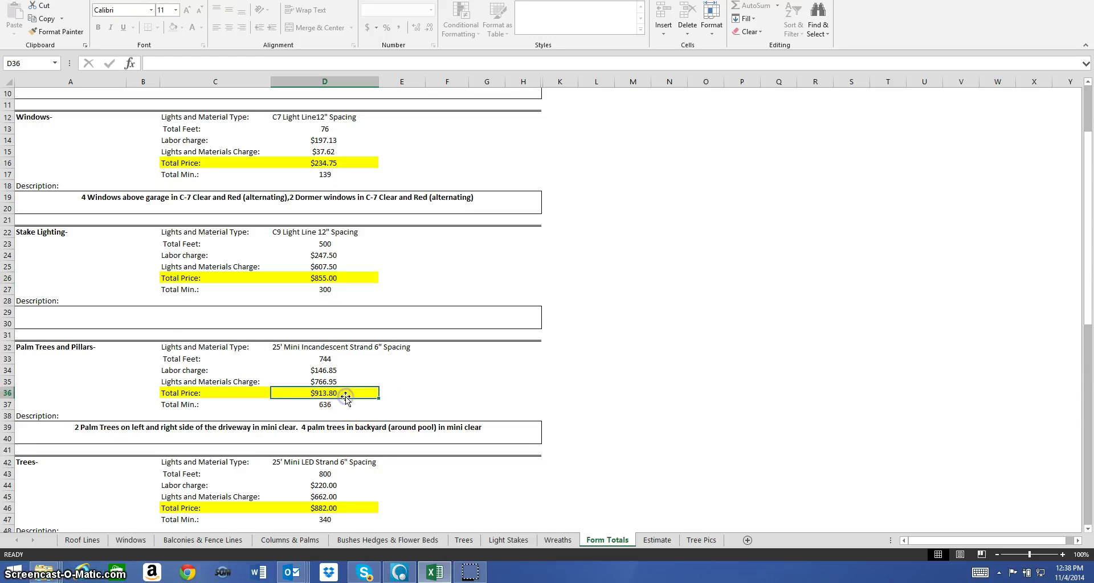
{"action": "scroll", "coordinate": [408, 373], "scroll_direction": "down", "scroll_amount": 4}
{"action": "scroll", "coordinate": [407, 374], "scroll_direction": "down", "scroll_amount": 9}
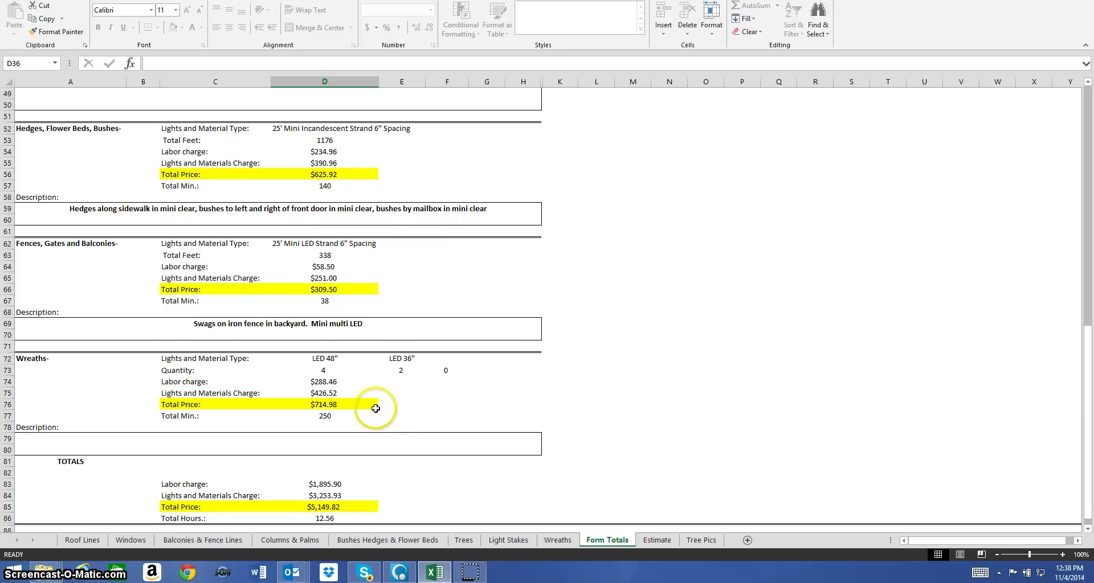
{"action": "scroll", "coordinate": [376, 402], "scroll_direction": "down", "scroll_amount": 1}
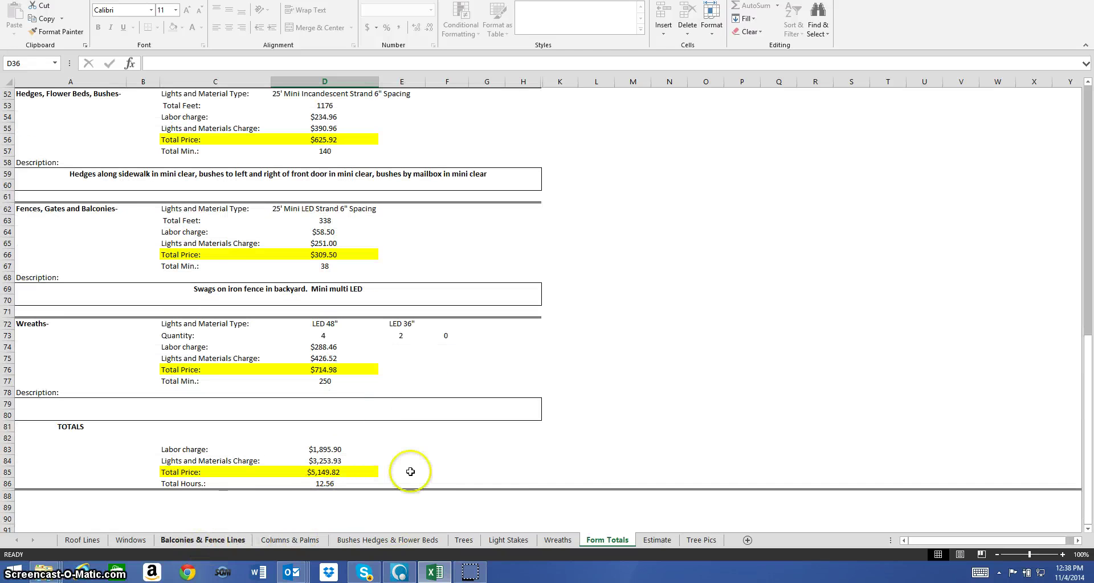
Step: Review the category sections on Form Totals once more and compare them with the overall price and hours
{"action": "scroll", "coordinate": [410, 474], "scroll_direction": "up", "scroll_amount": 3}
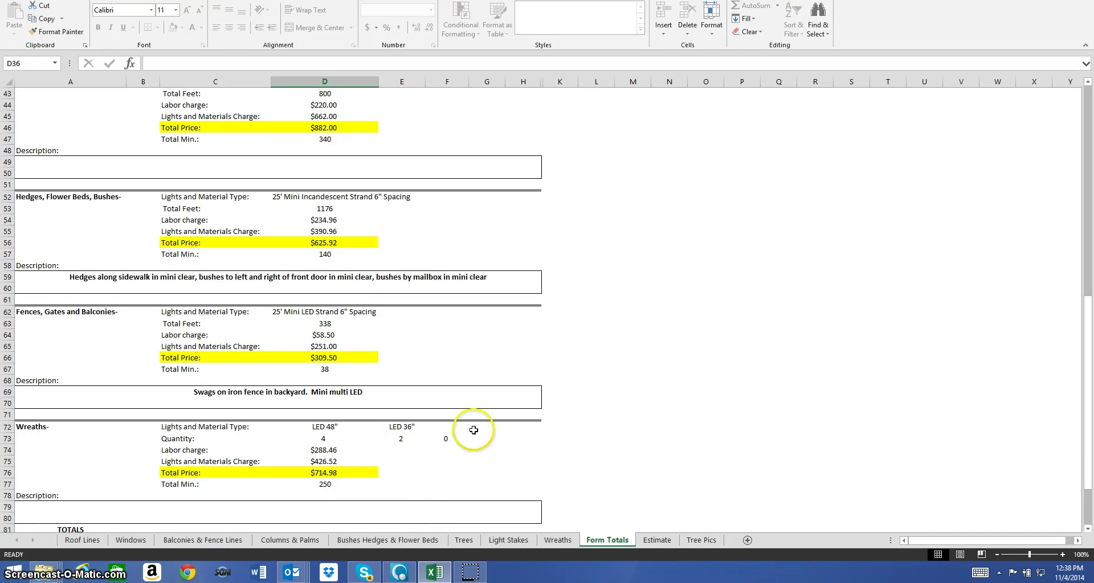
{"action": "scroll", "coordinate": [458, 420], "scroll_direction": "up", "scroll_amount": 4}
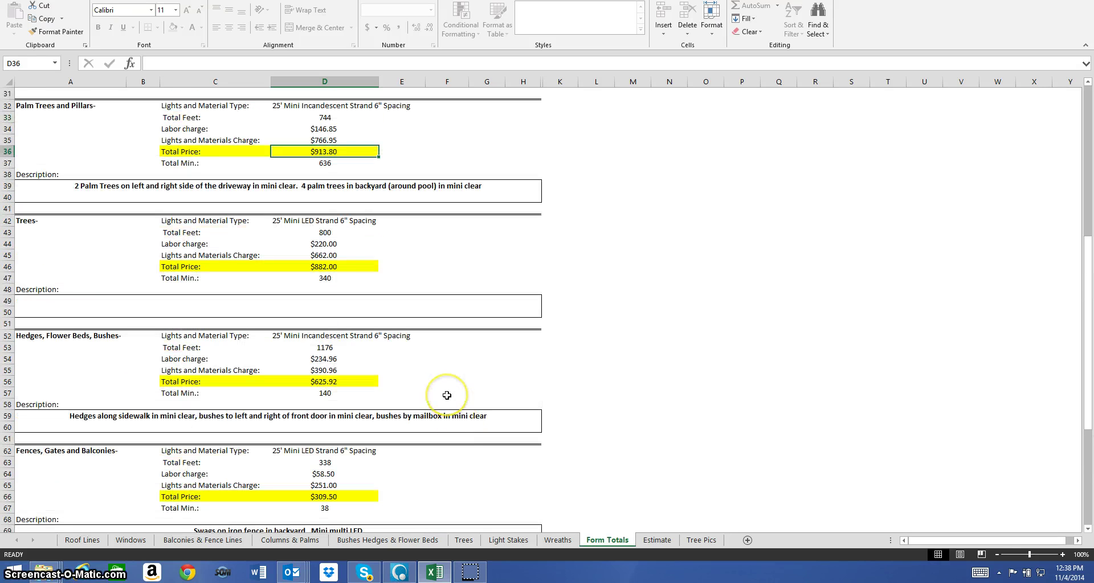
{"action": "scroll", "coordinate": [447, 395], "scroll_direction": "up", "scroll_amount": 4}
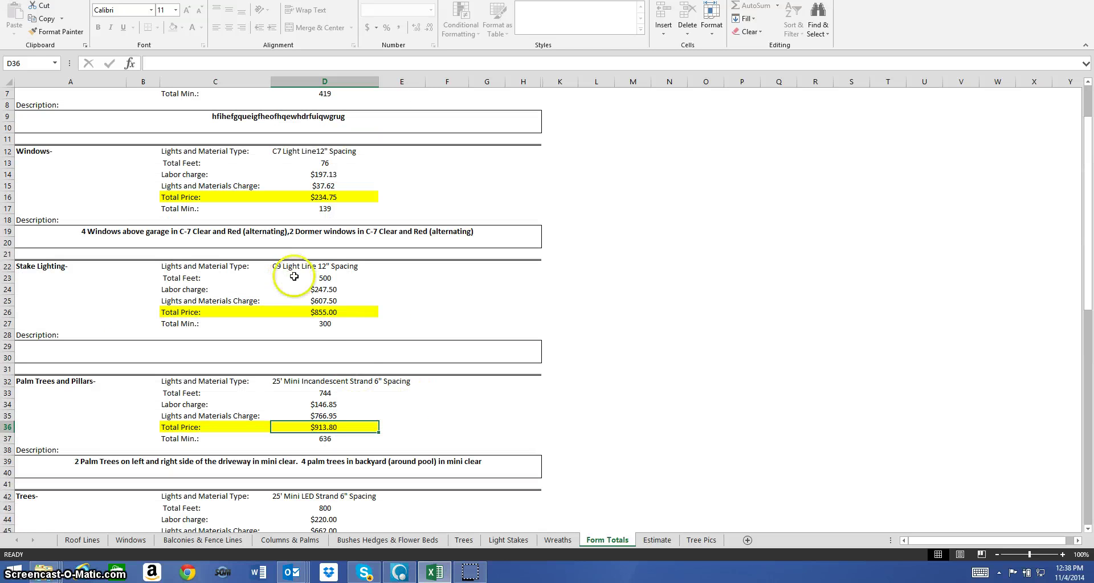
{"action": "scroll", "coordinate": [427, 326], "scroll_direction": "down", "scroll_amount": 6}
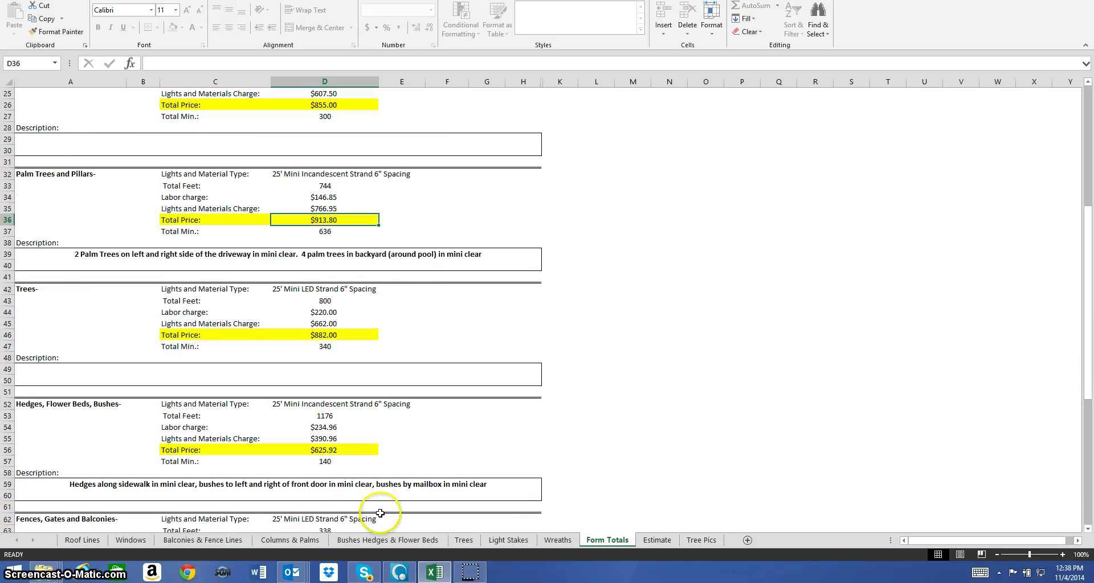
{"action": "scroll", "coordinate": [527, 367], "scroll_direction": "down", "scroll_amount": 1}
{"action": "scroll", "coordinate": [527, 367], "scroll_direction": "down", "scroll_amount": 11}
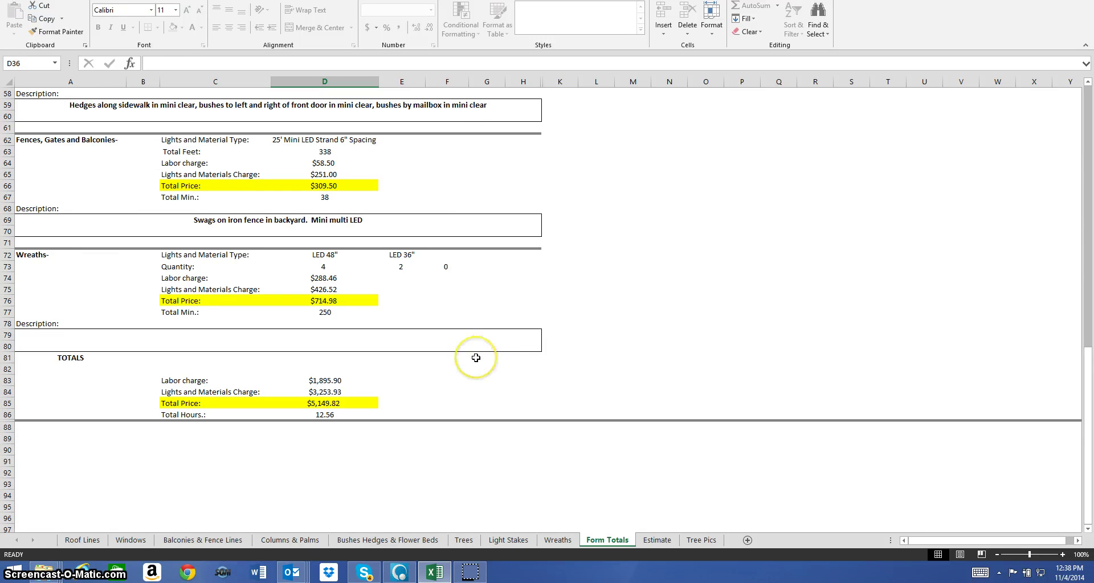
{"action": "scroll", "coordinate": [364, 484], "scroll_direction": "down", "scroll_amount": 3}
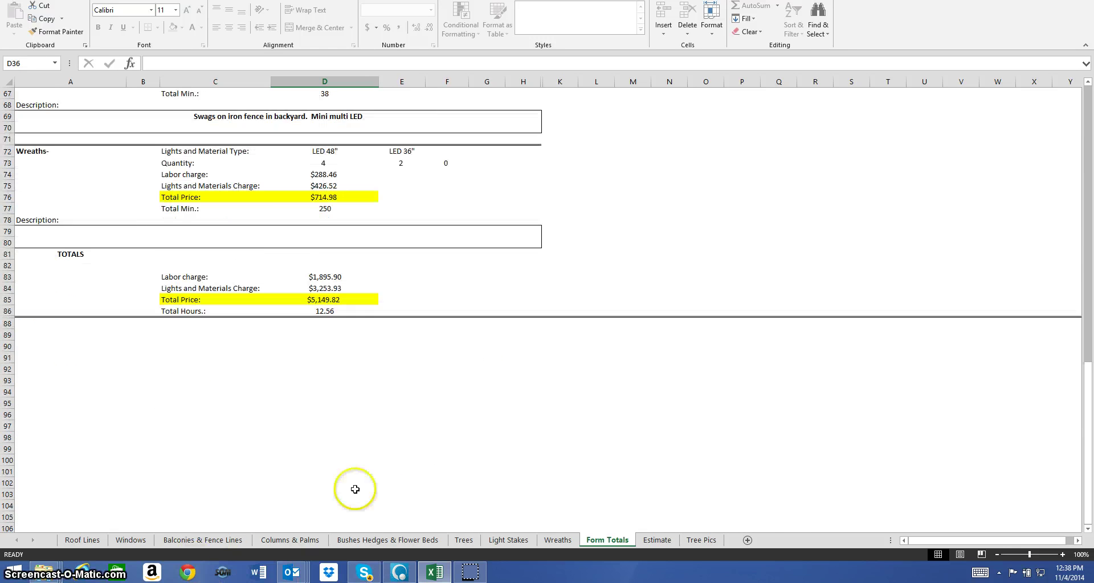
{"action": "scroll", "coordinate": [308, 495], "scroll_direction": "up", "scroll_amount": 2}
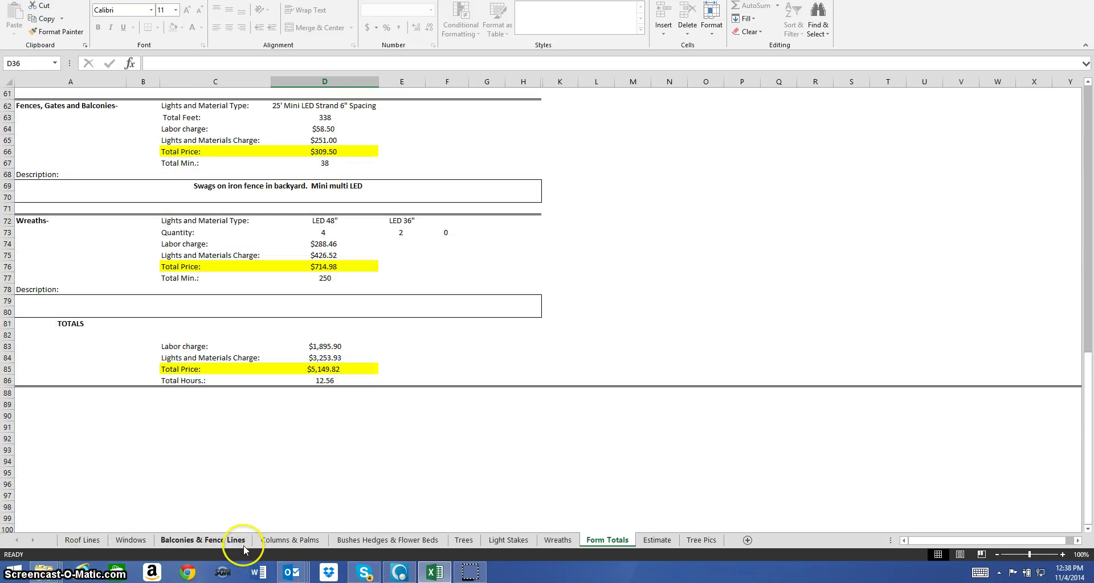
Step: Reset the Columns and Palms form so all its entries are cleared
{"action": "left_click", "coordinate": [273, 541]}
{"action": "scroll", "coordinate": [224, 488], "scroll_direction": "up", "scroll_amount": 3}
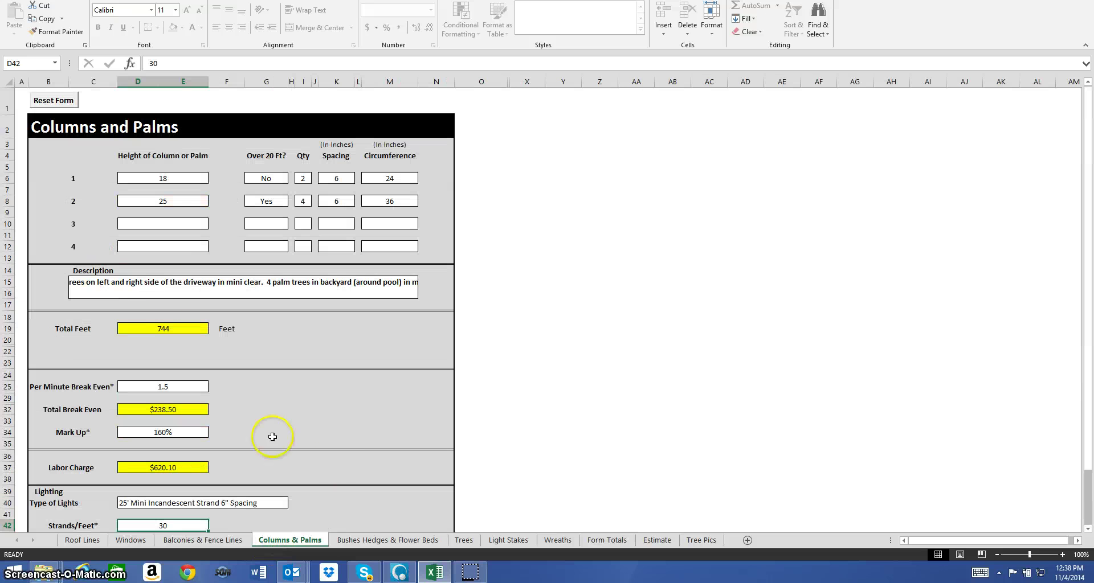
{"action": "left_click", "coordinate": [56, 101]}
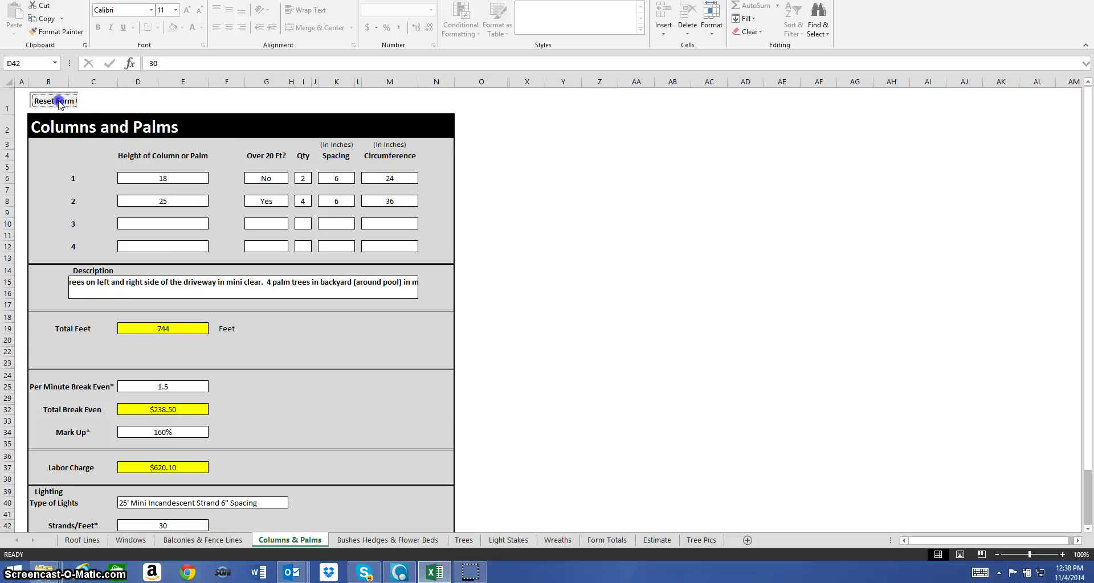
{"action": "scroll", "coordinate": [329, 362], "scroll_direction": "down", "scroll_amount": 4}
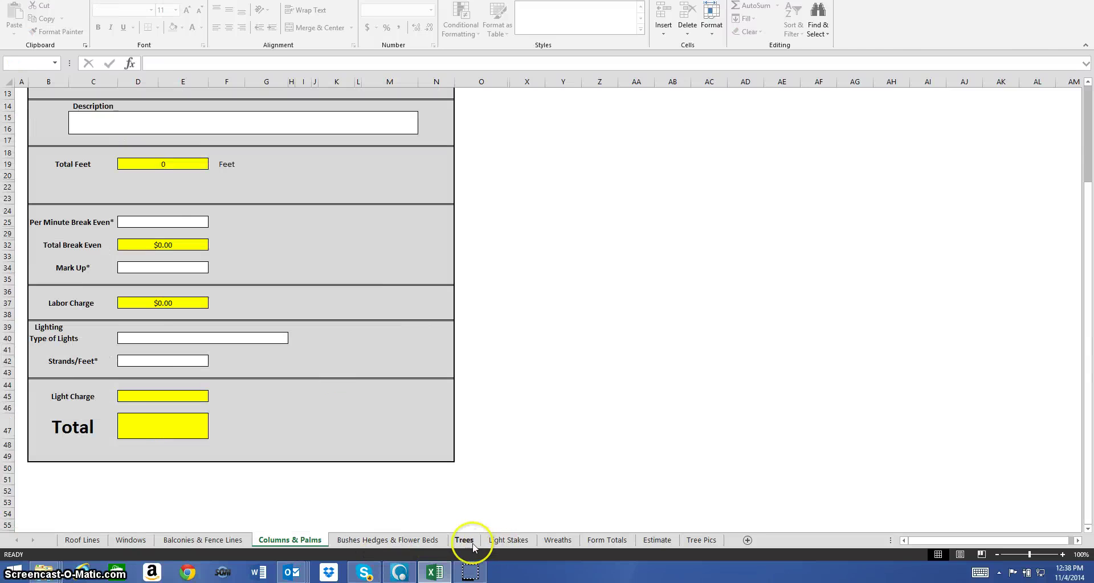
Step: Reset the Light Stakes form and check the recalculated TOTALS section on Form Totals
{"action": "left_click", "coordinate": [508, 541]}
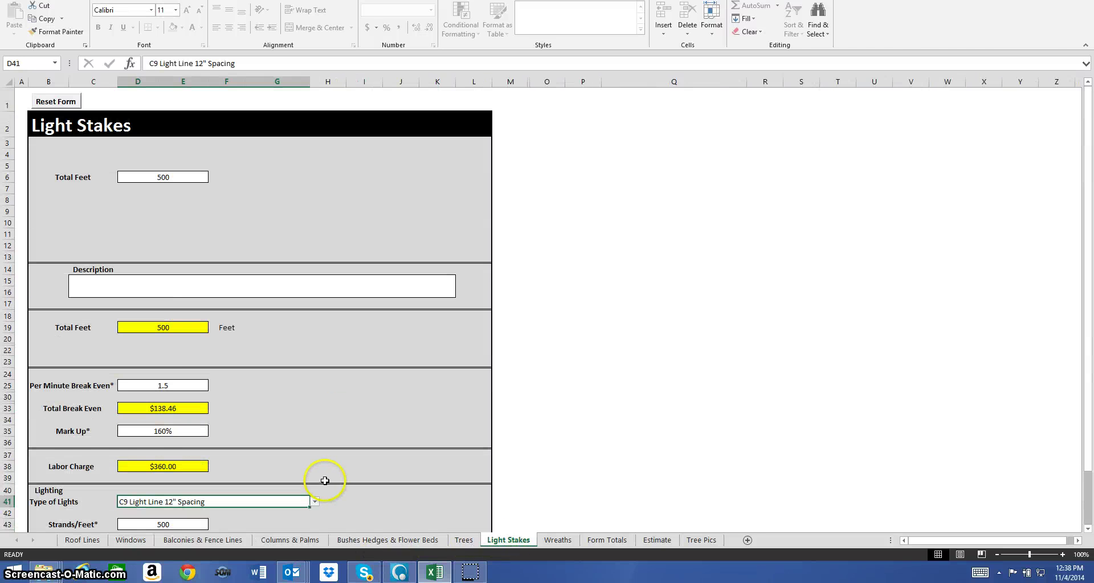
{"action": "left_click", "coordinate": [56, 100]}
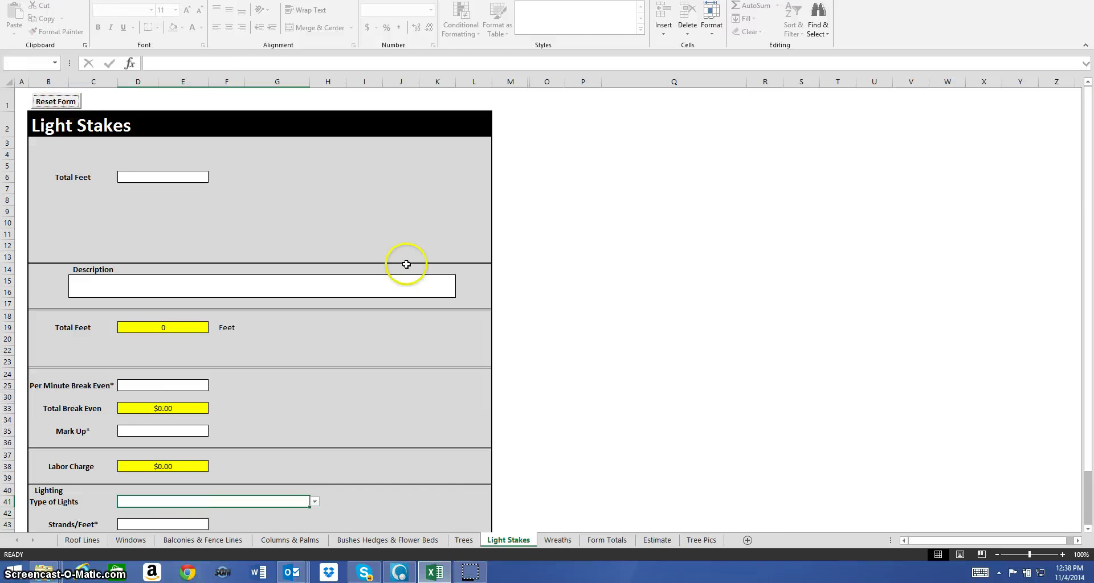
{"action": "scroll", "coordinate": [615, 336], "scroll_direction": "down", "scroll_amount": 3}
{"action": "left_click", "coordinate": [619, 540]}
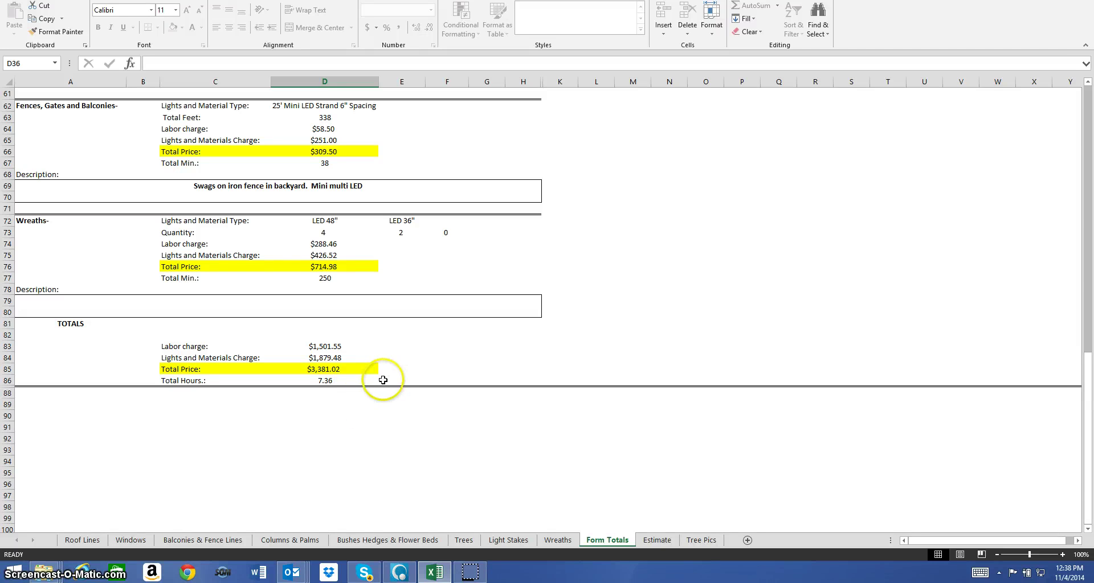
{"action": "scroll", "coordinate": [388, 387], "scroll_direction": "up", "scroll_amount": 3}
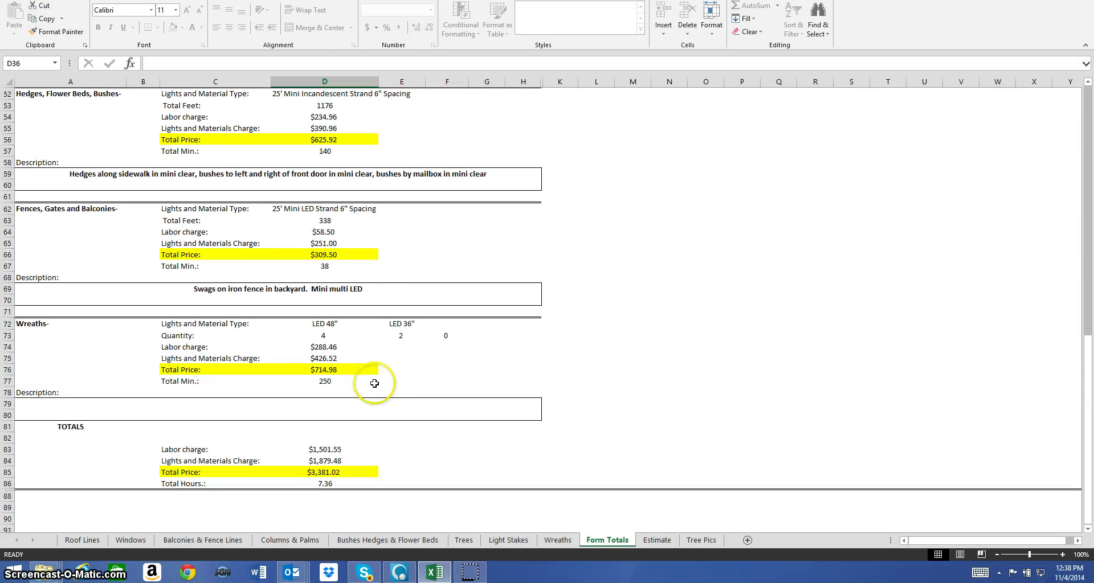
Step: Examine the Estimate sheet's item descriptions, payment totals and terms, and compare them with the category sections on Form Totals
{"action": "left_click", "coordinate": [657, 541]}
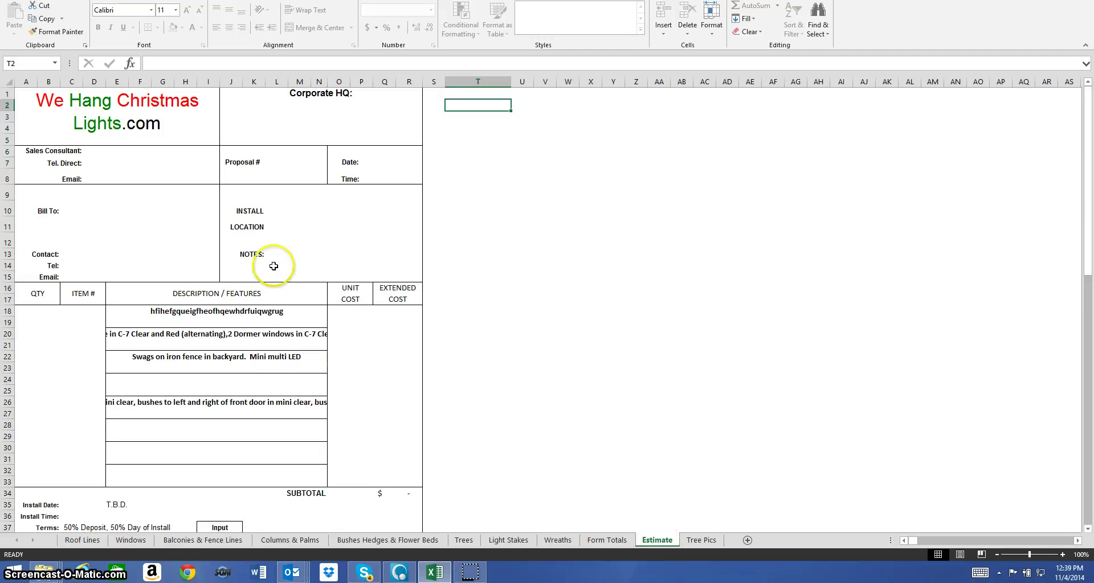
{"action": "left_click", "coordinate": [207, 364]}
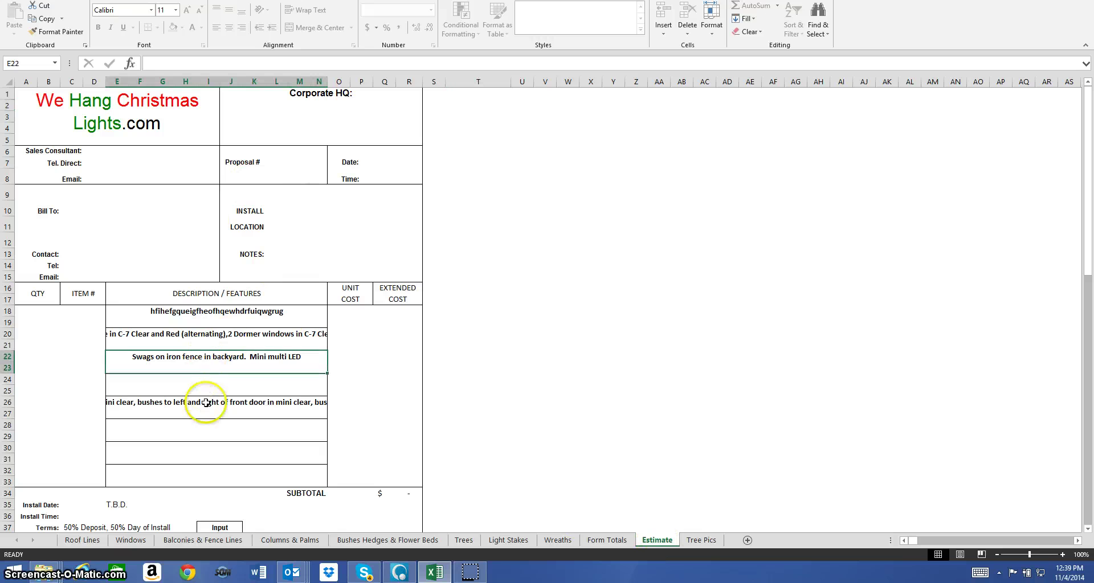
{"action": "left_click", "coordinate": [208, 408]}
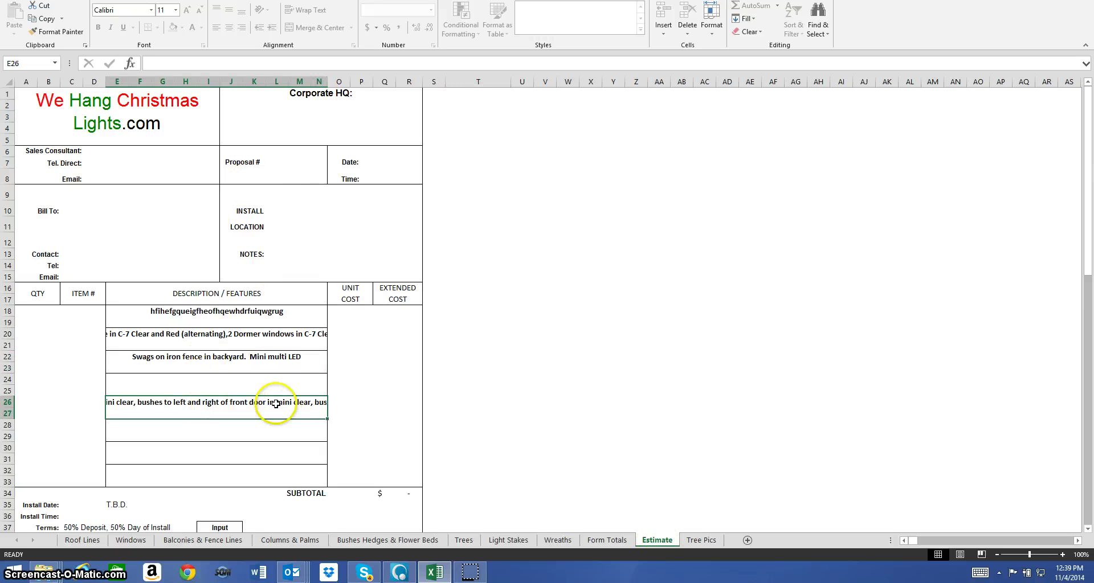
{"action": "scroll", "coordinate": [136, 147], "scroll_direction": "down", "scroll_amount": 9}
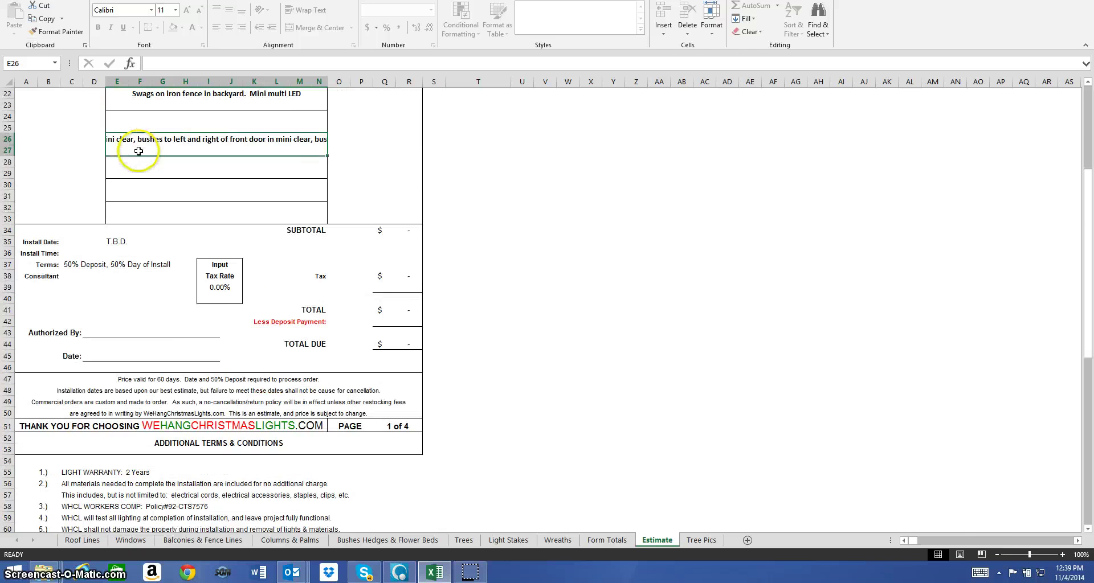
{"action": "scroll", "coordinate": [282, 292], "scroll_direction": "down", "scroll_amount": 4}
{"action": "scroll", "coordinate": [302, 294], "scroll_direction": "up", "scroll_amount": 2}
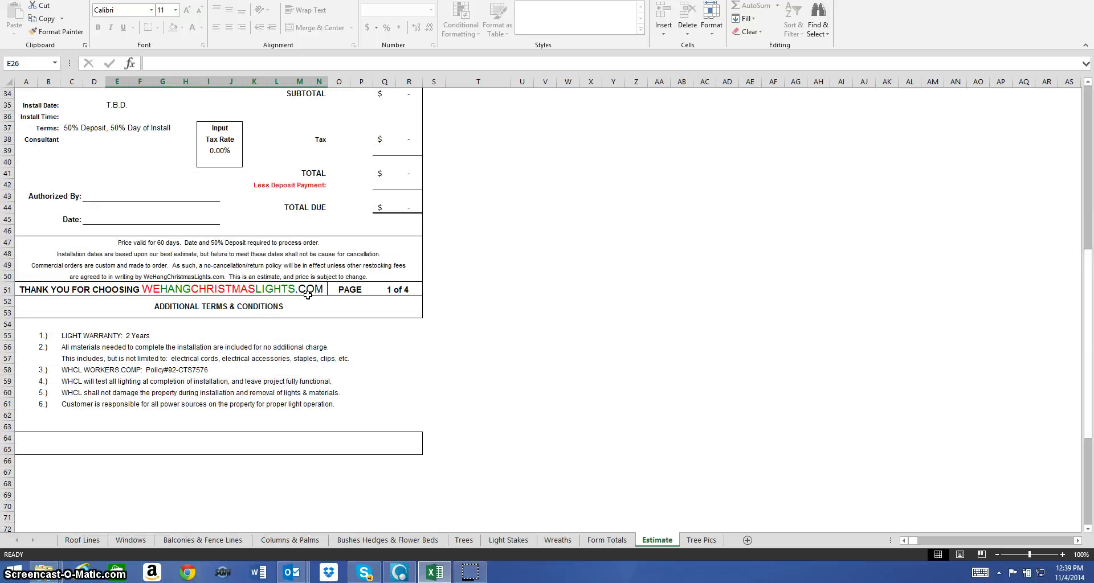
{"action": "scroll", "coordinate": [291, 348], "scroll_direction": "up", "scroll_amount": 8}
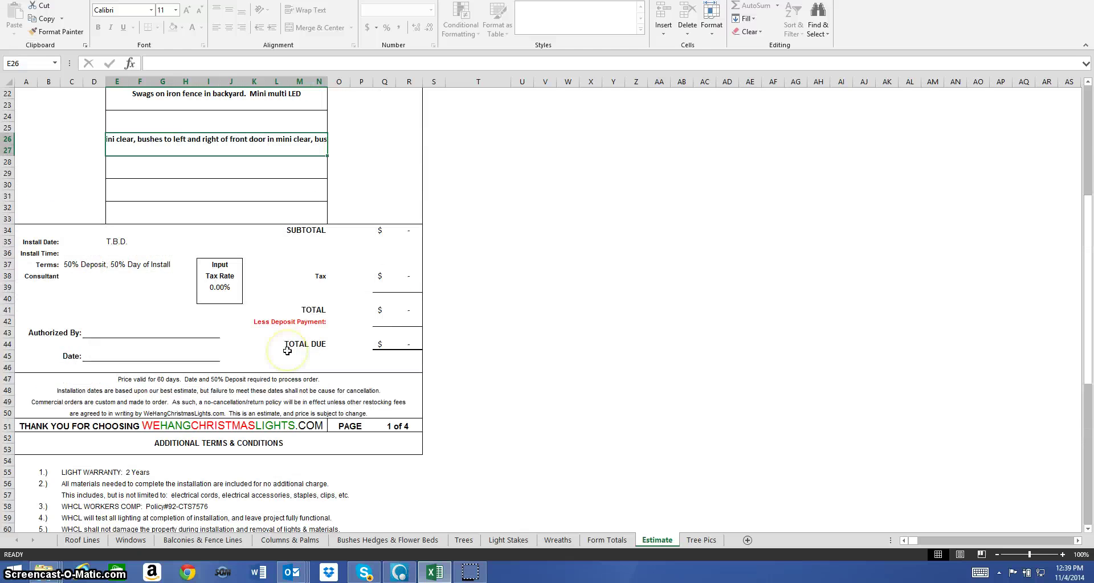
{"action": "scroll", "coordinate": [287, 351], "scroll_direction": "up", "scroll_amount": 3}
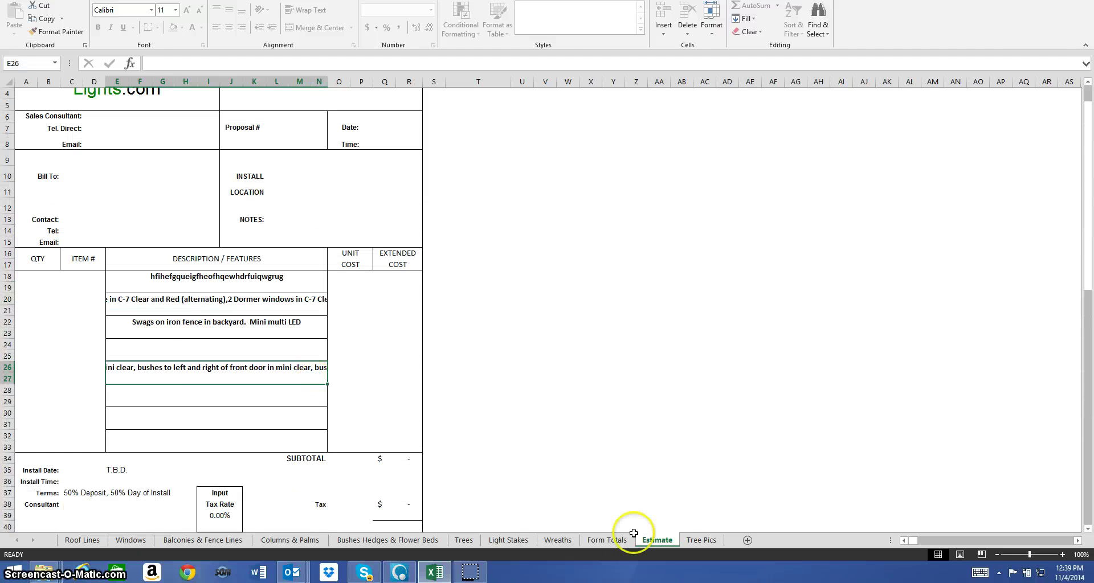
{"action": "left_click", "coordinate": [608, 540]}
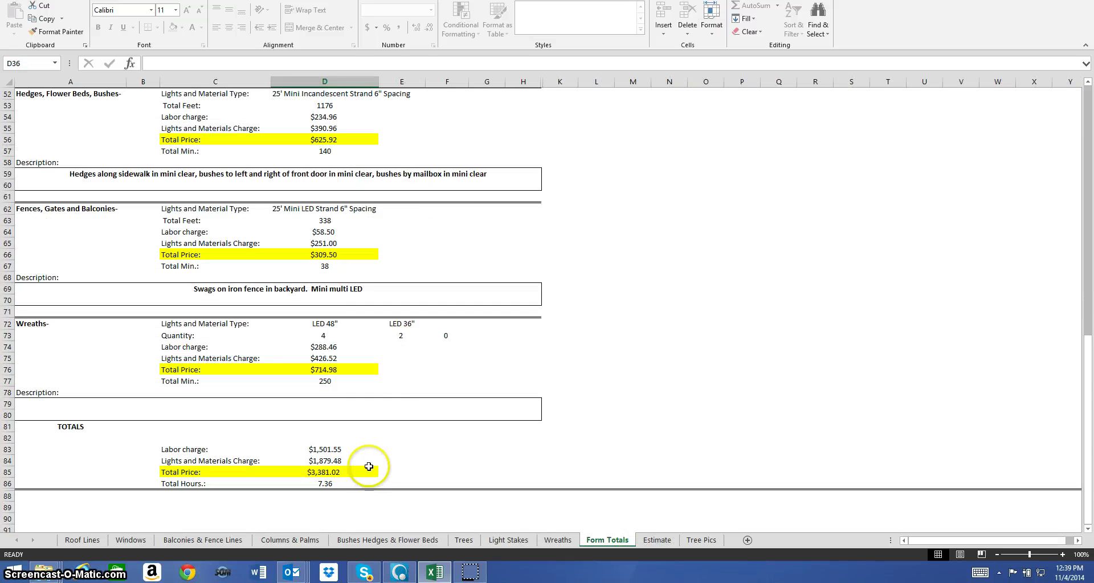
{"action": "scroll", "coordinate": [366, 463], "scroll_direction": "up", "scroll_amount": 4}
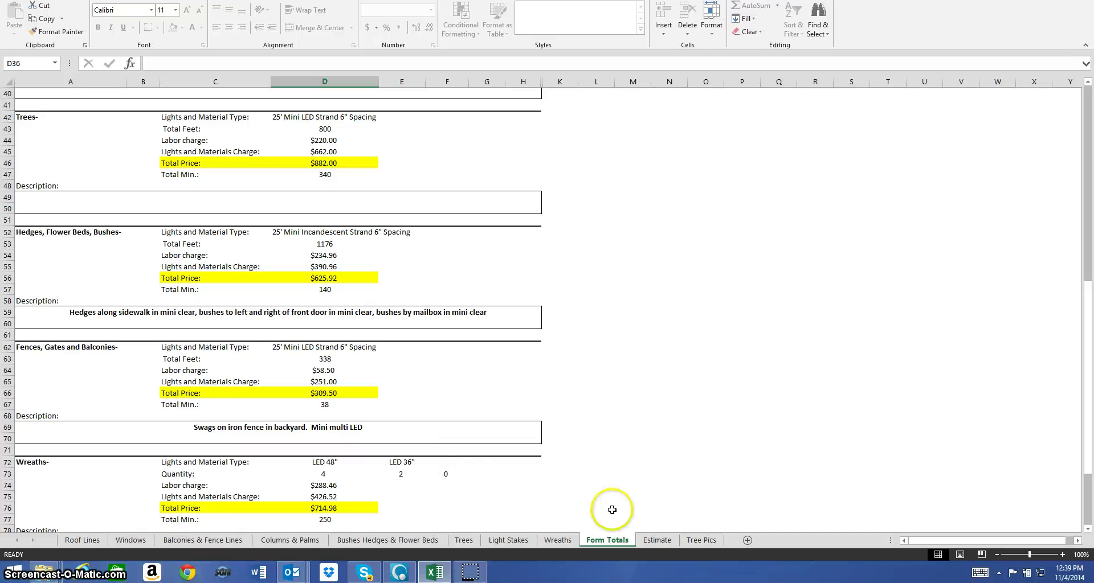
Step: Look through the Roof Lines, Windows and Columns & Palms forms, and reset the Balconies and Fence Lines form
{"action": "left_click", "coordinate": [85, 539]}
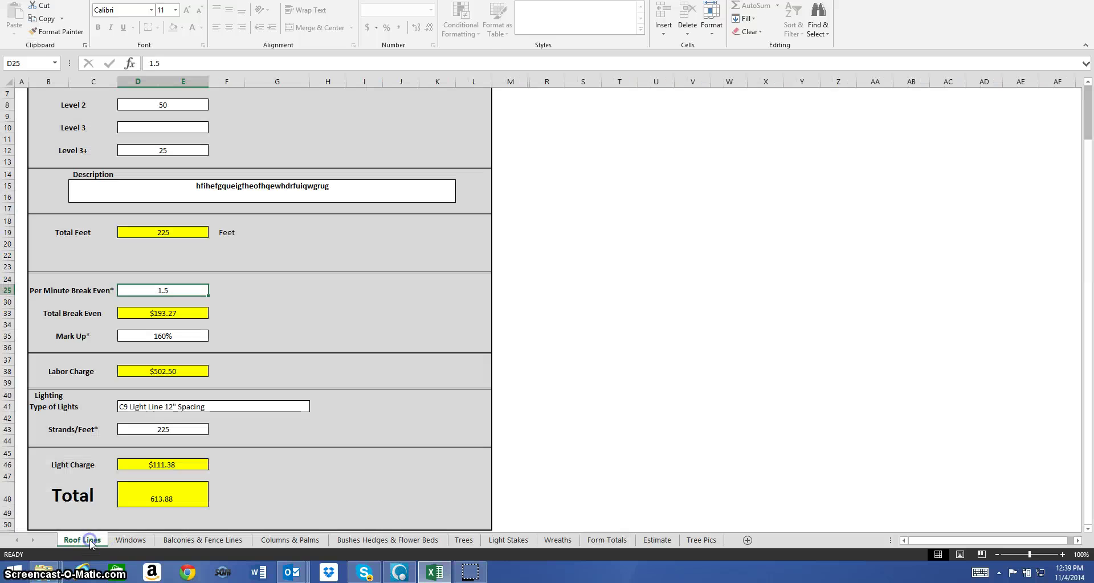
{"action": "left_click", "coordinate": [137, 540]}
{"action": "left_click", "coordinate": [202, 540]}
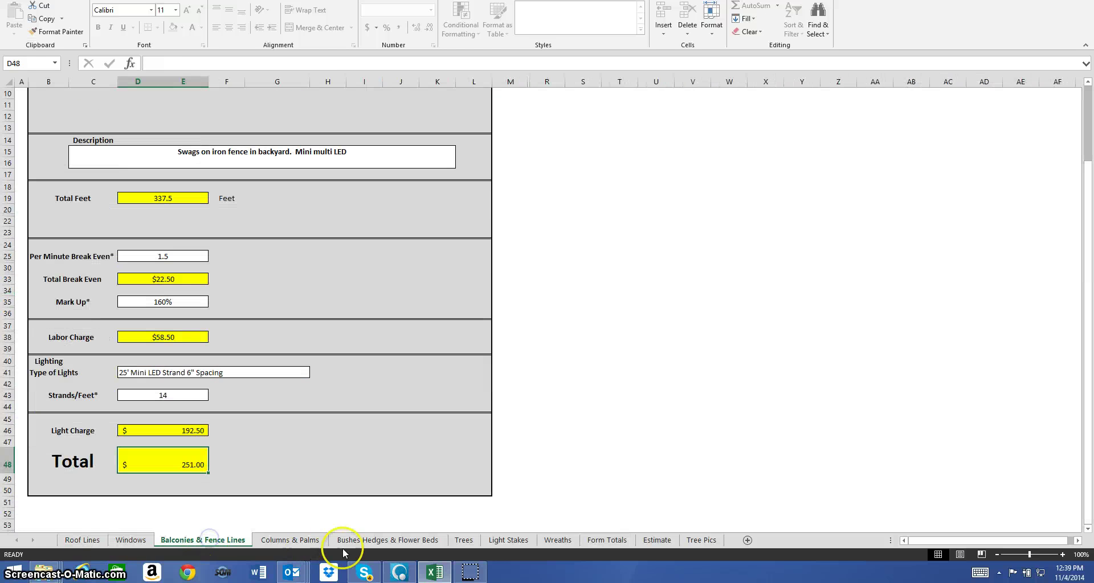
{"action": "left_click", "coordinate": [290, 540]}
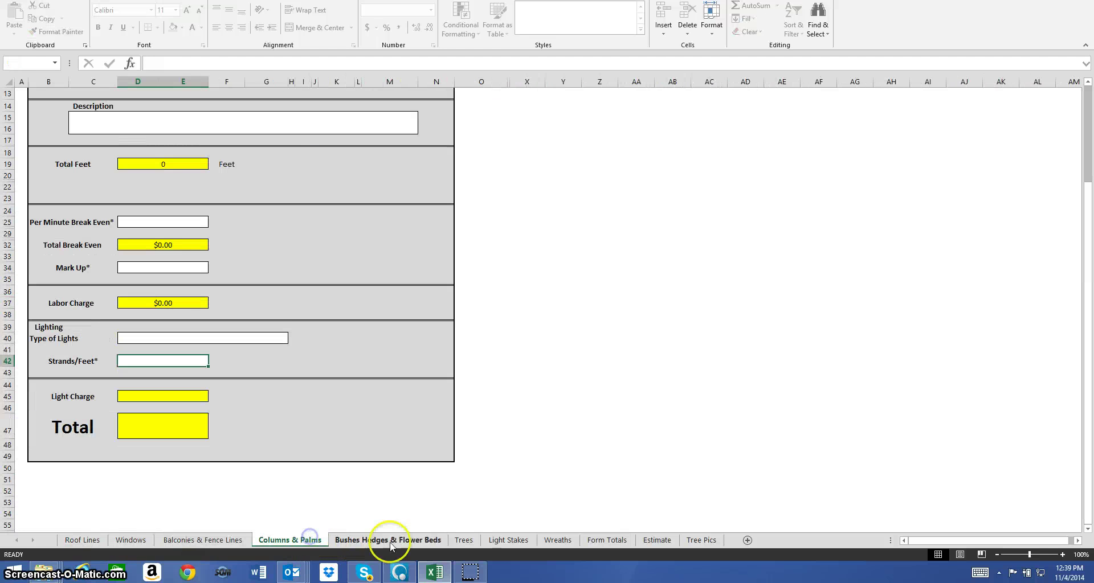
{"action": "left_click", "coordinate": [217, 540]}
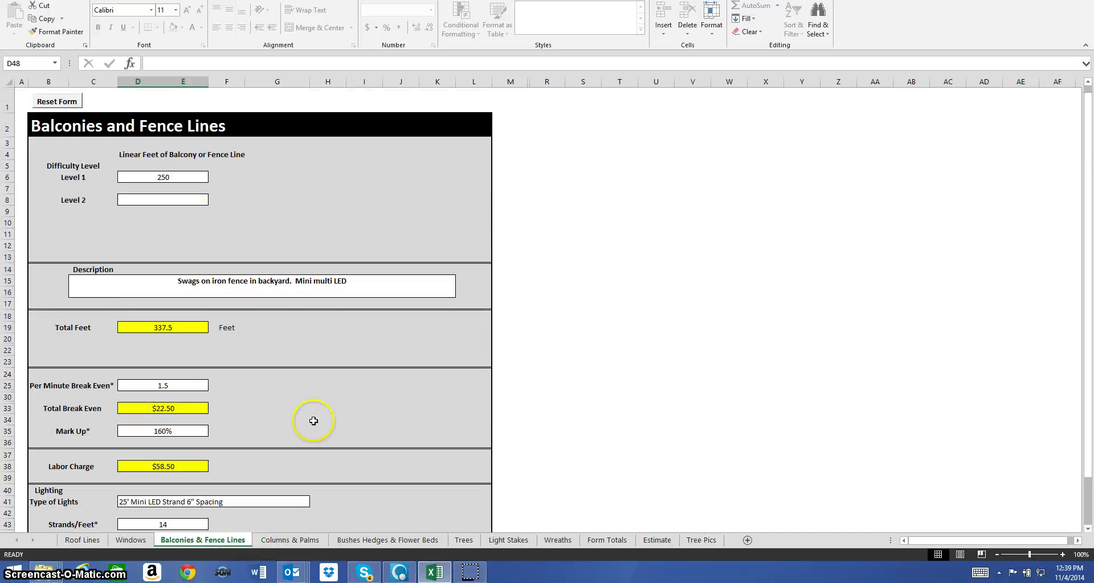
{"action": "left_click", "coordinate": [49, 102]}
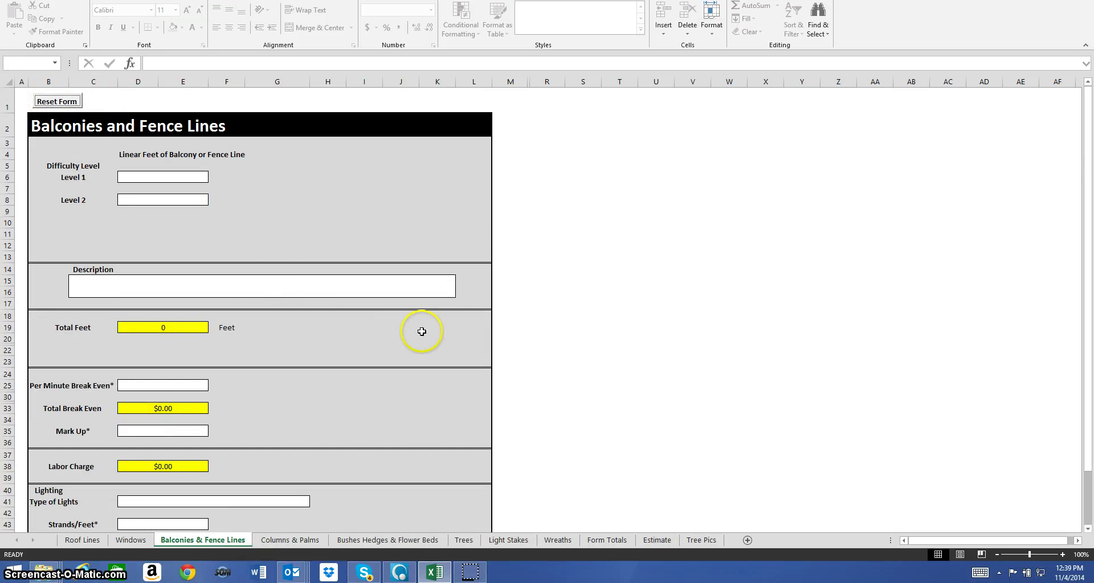
Step: Reset the Bushes, Hedges and Flower Beds form so all its entries are cleared
{"action": "scroll", "coordinate": [352, 449], "scroll_direction": "down", "scroll_amount": 4}
{"action": "scroll", "coordinate": [336, 490], "scroll_direction": "up", "scroll_amount": 4}
{"action": "left_click", "coordinate": [316, 540]}
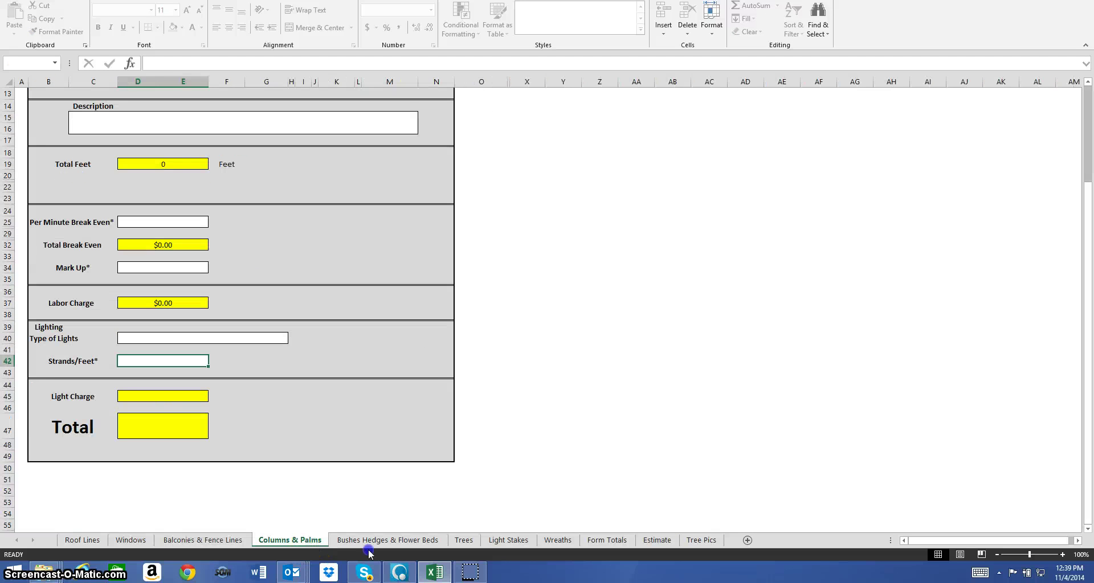
{"action": "left_click", "coordinate": [367, 541]}
{"action": "scroll", "coordinate": [253, 179], "scroll_direction": "up", "scroll_amount": 2}
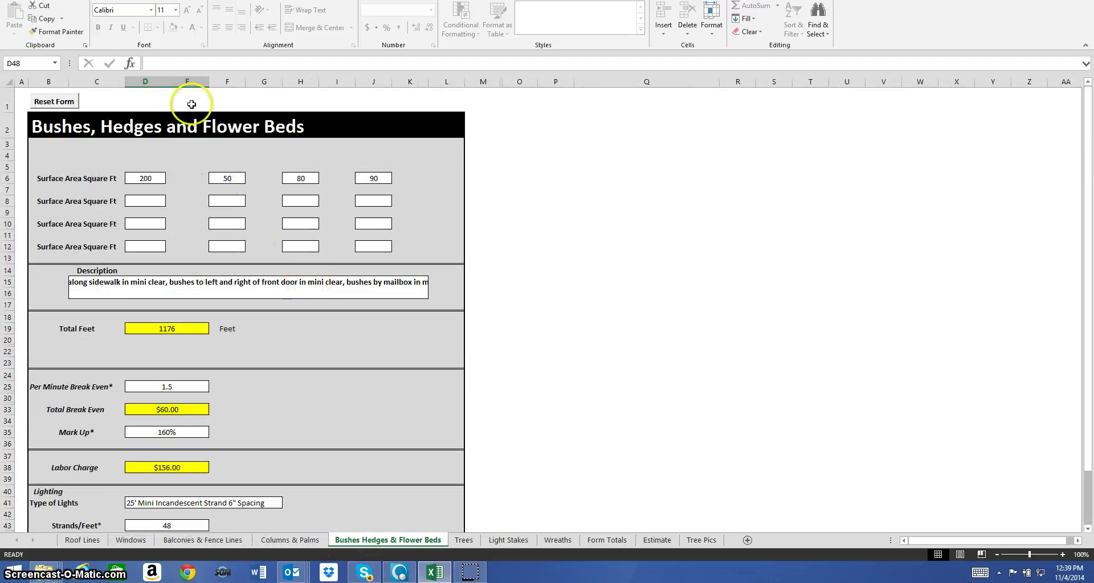
{"action": "left_click", "coordinate": [55, 102]}
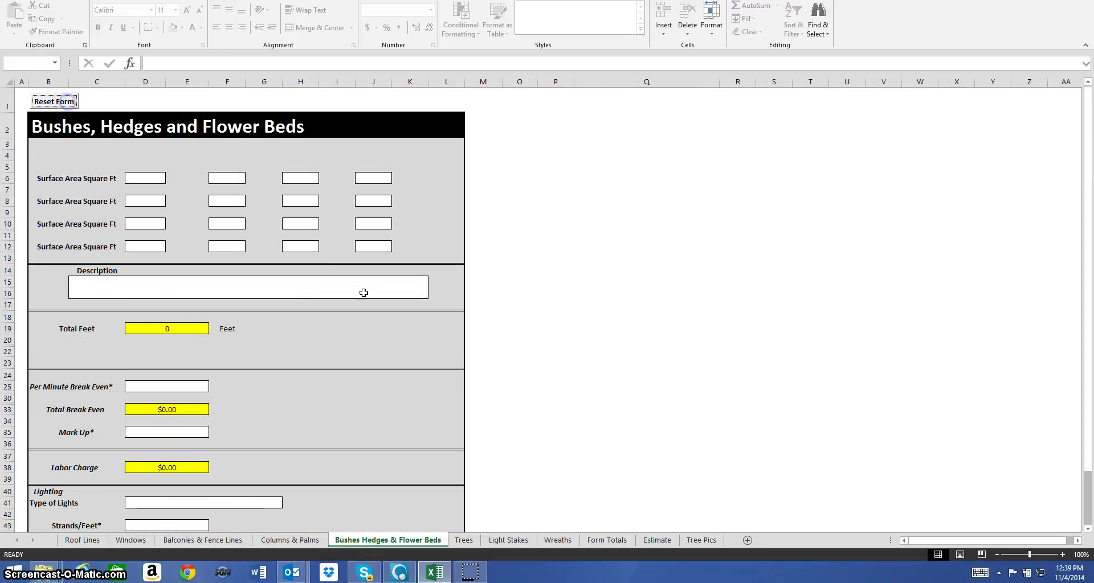
Step: Check the recalculated total price and total hours in the TOTALS section of Form Totals
{"action": "left_click", "coordinate": [615, 546]}
{"action": "scroll", "coordinate": [630, 427], "scroll_direction": "down", "scroll_amount": 4}
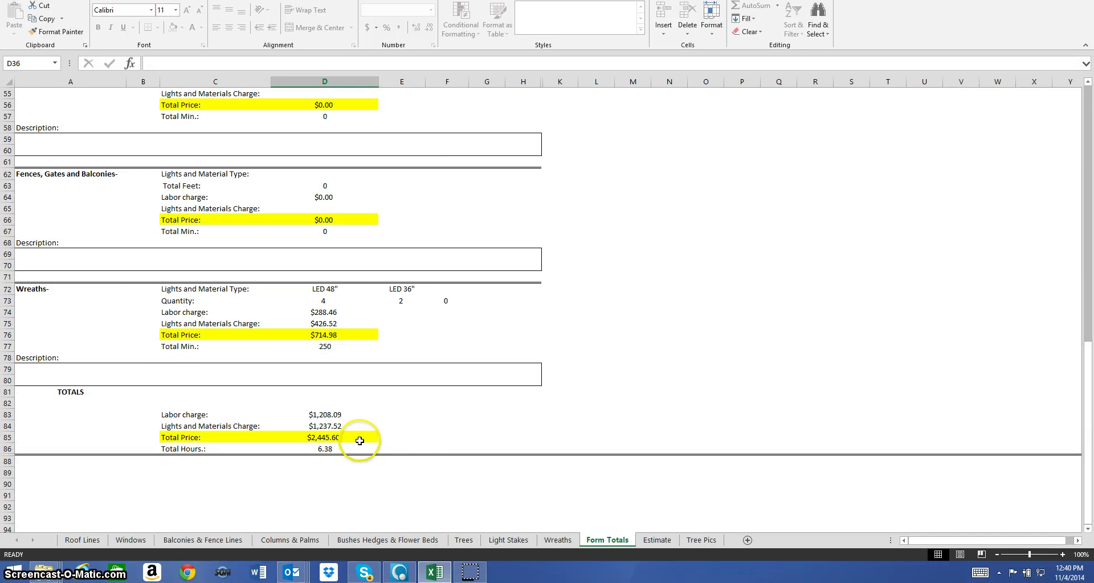
{"action": "left_click", "coordinate": [335, 450]}
Step: Set the number of crew members on Form Totals to 4 and check the total hours in the TOTALS section
{"action": "scroll", "coordinate": [625, 473], "scroll_direction": "up", "scroll_amount": 11}
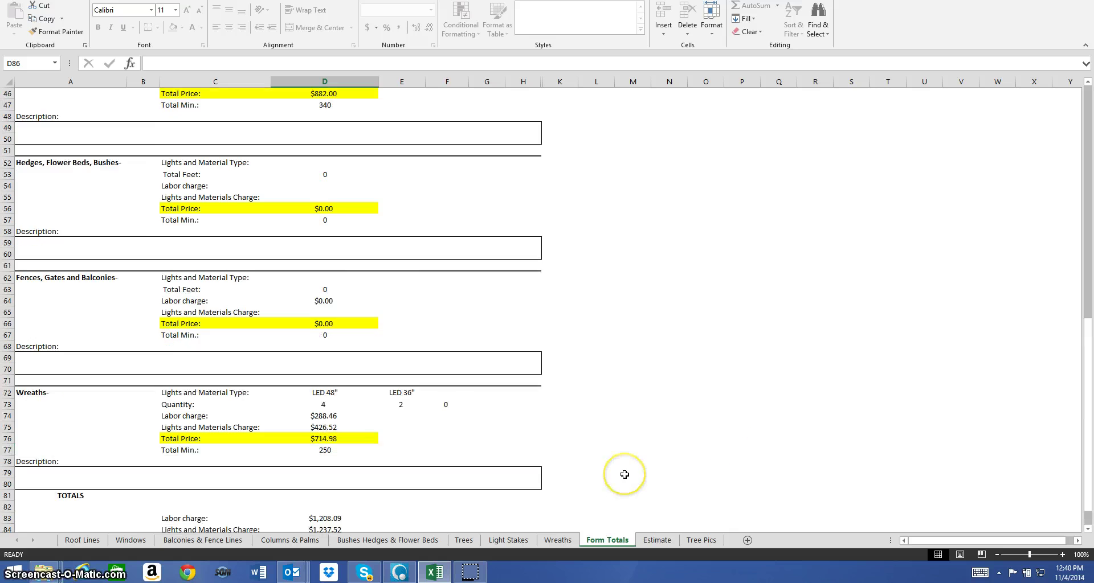
{"action": "scroll", "coordinate": [405, 336], "scroll_direction": "up", "scroll_amount": 7}
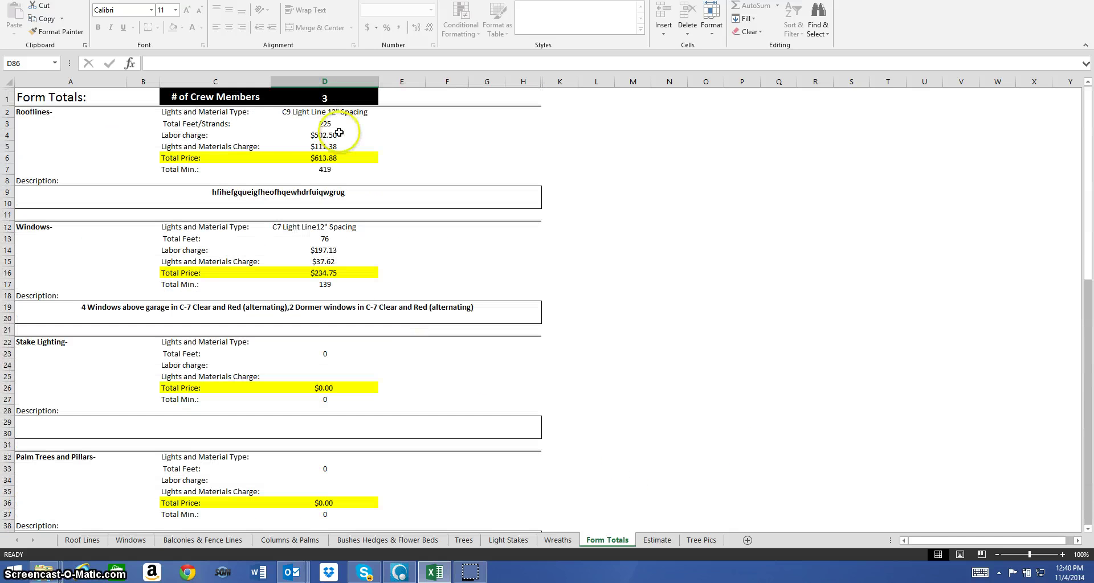
{"action": "left_click", "coordinate": [325, 98]}
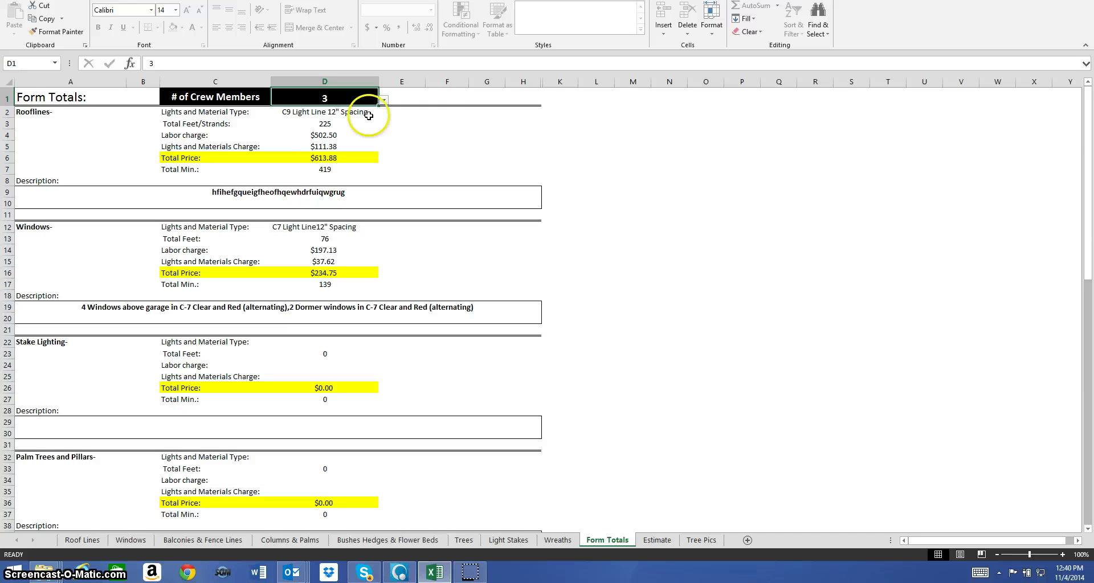
{"action": "left_click", "coordinate": [384, 100]}
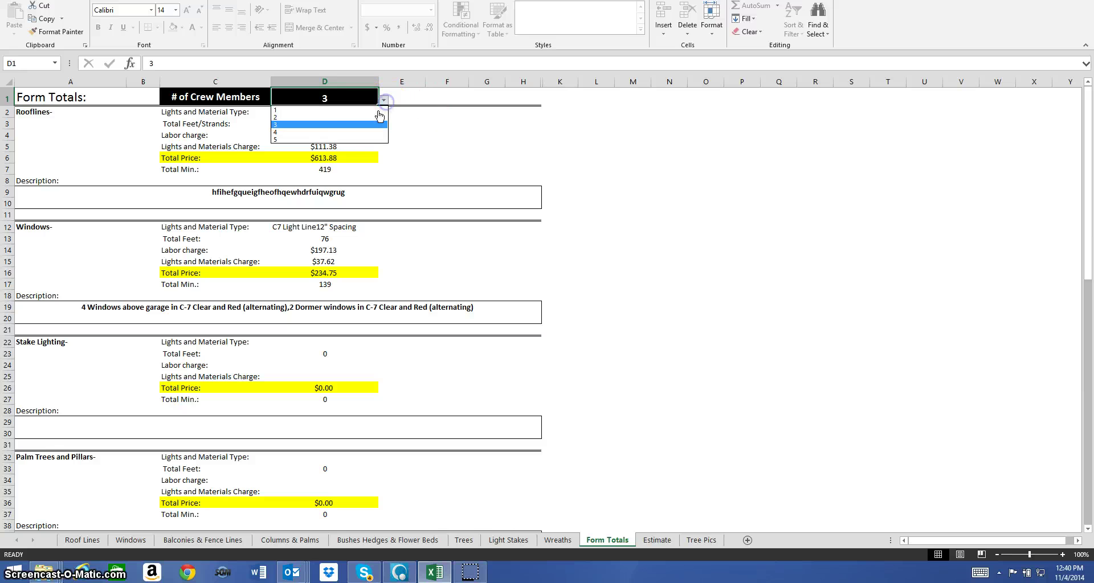
{"action": "left_click", "coordinate": [349, 132]}
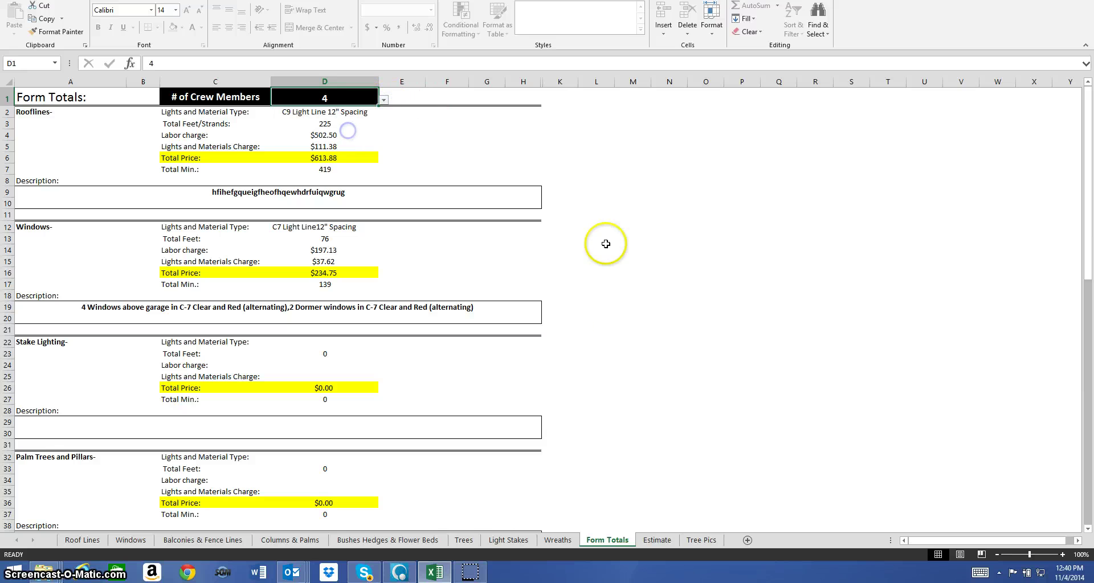
{"action": "left_click", "coordinate": [570, 358]}
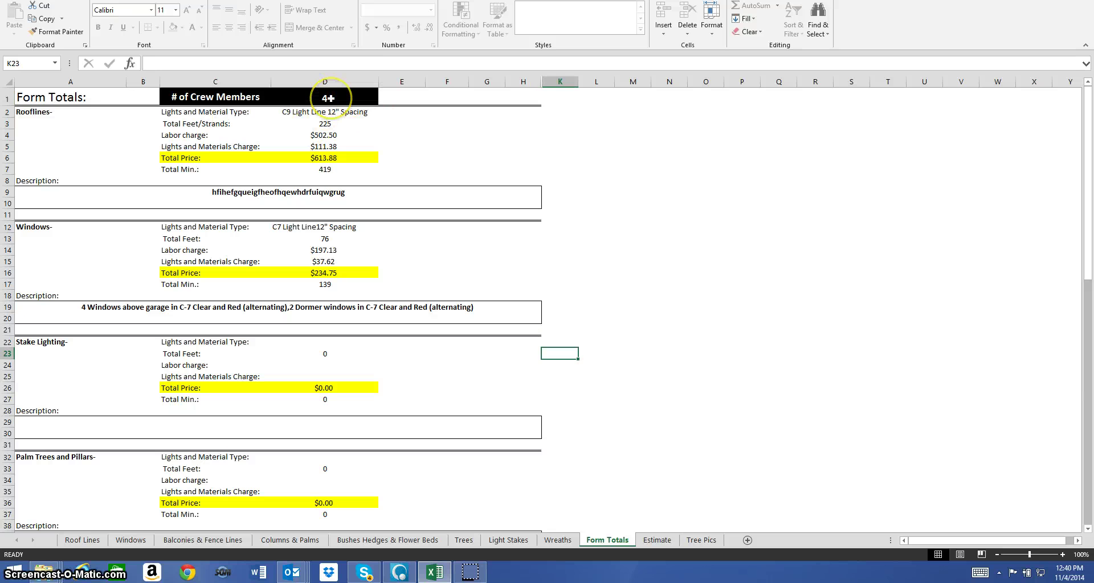
{"action": "left_click", "coordinate": [328, 98]}
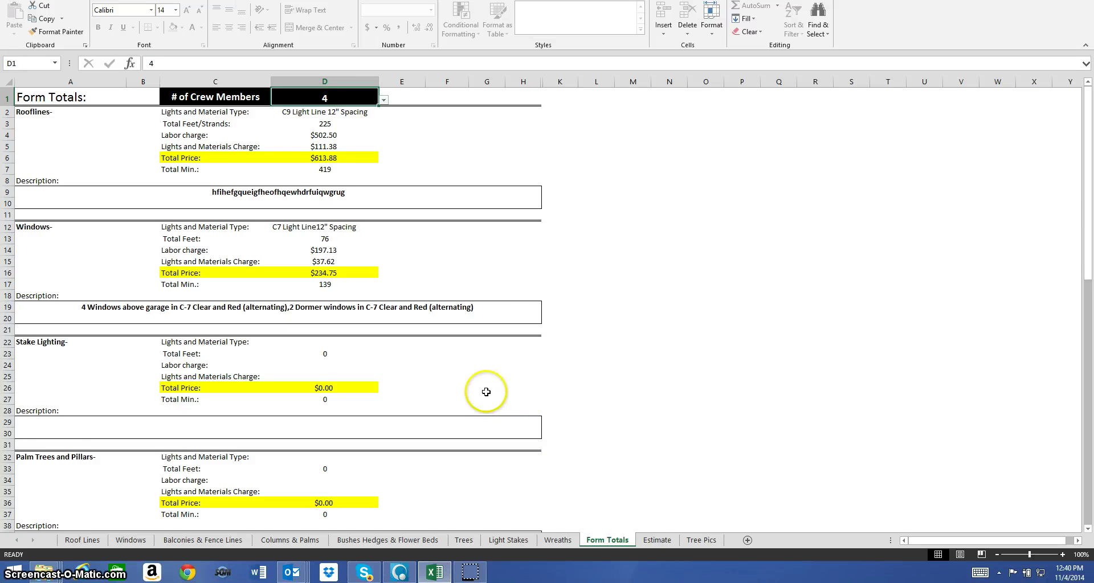
{"action": "scroll", "coordinate": [552, 292], "scroll_direction": "down", "scroll_amount": 13}
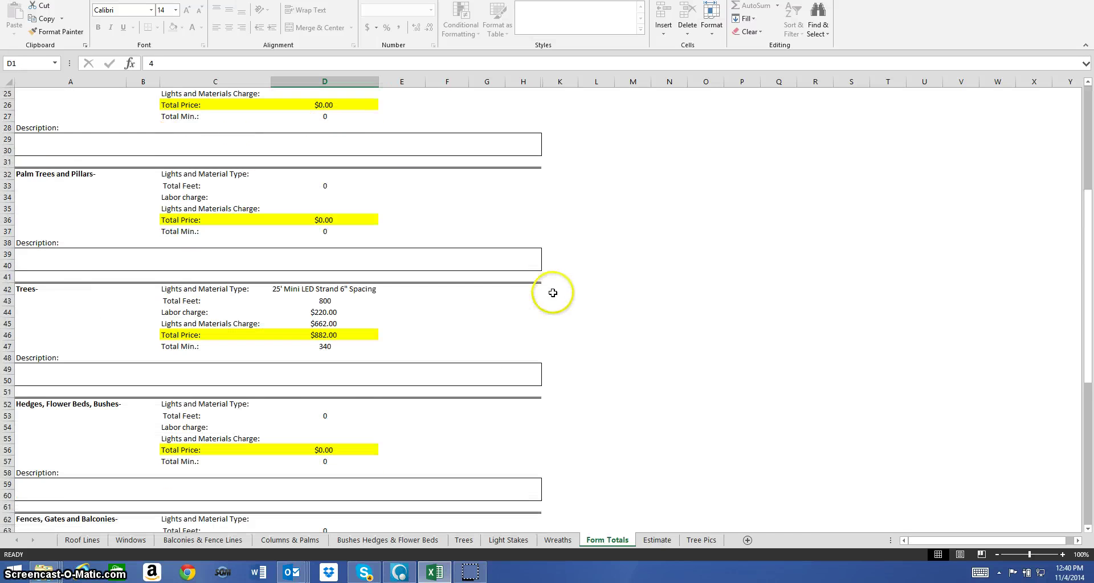
{"action": "scroll", "coordinate": [554, 293], "scroll_direction": "down", "scroll_amount": 7}
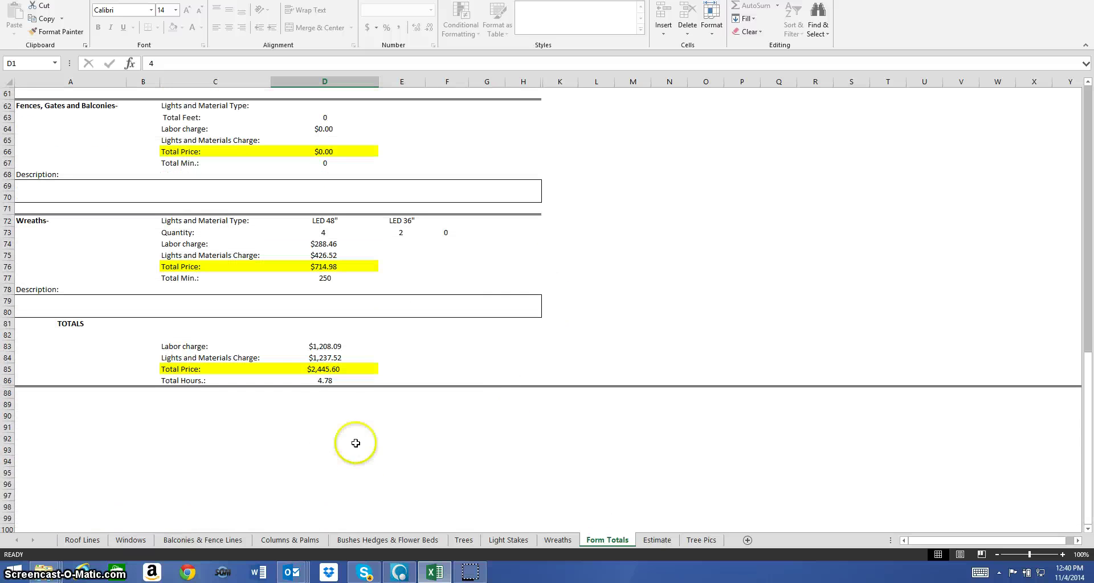